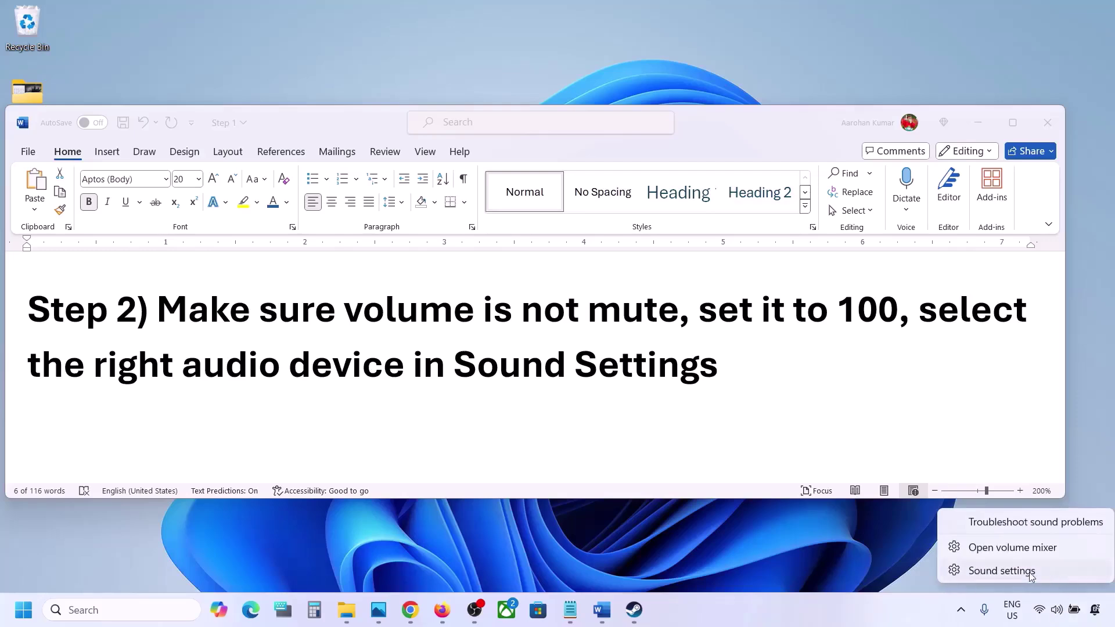
Step: Open the Windows sound settings and choose Speakers (Realtek(R) Audio) as the output device
{"action": "left_click", "coordinate": [1025, 572]}
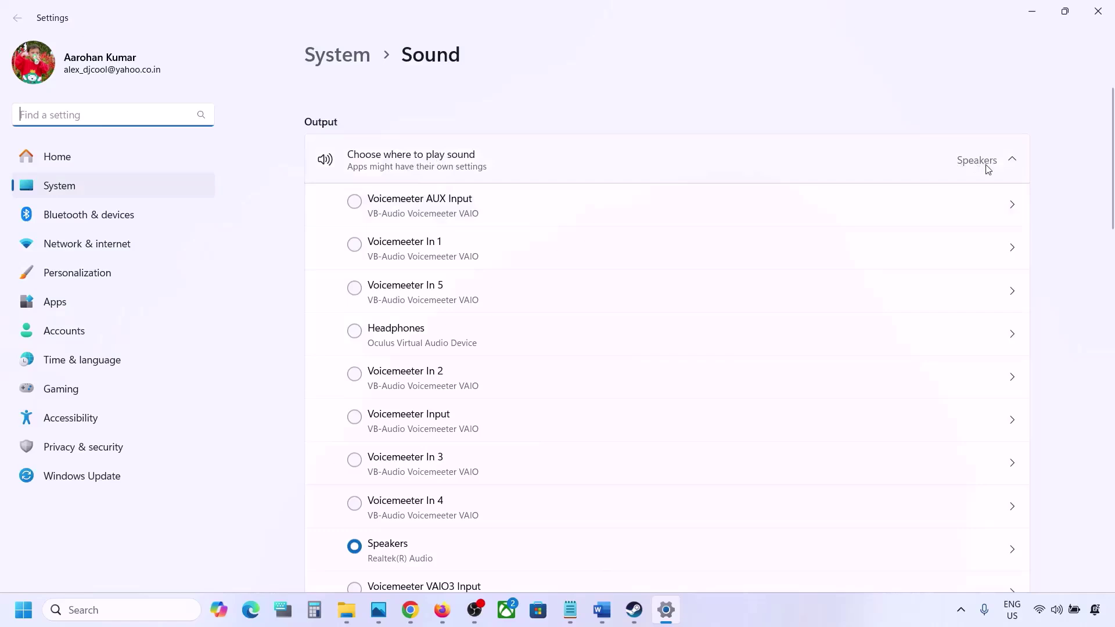
{"action": "scroll", "coordinate": [500, 413], "scroll_direction": "down", "scroll_amount": 2}
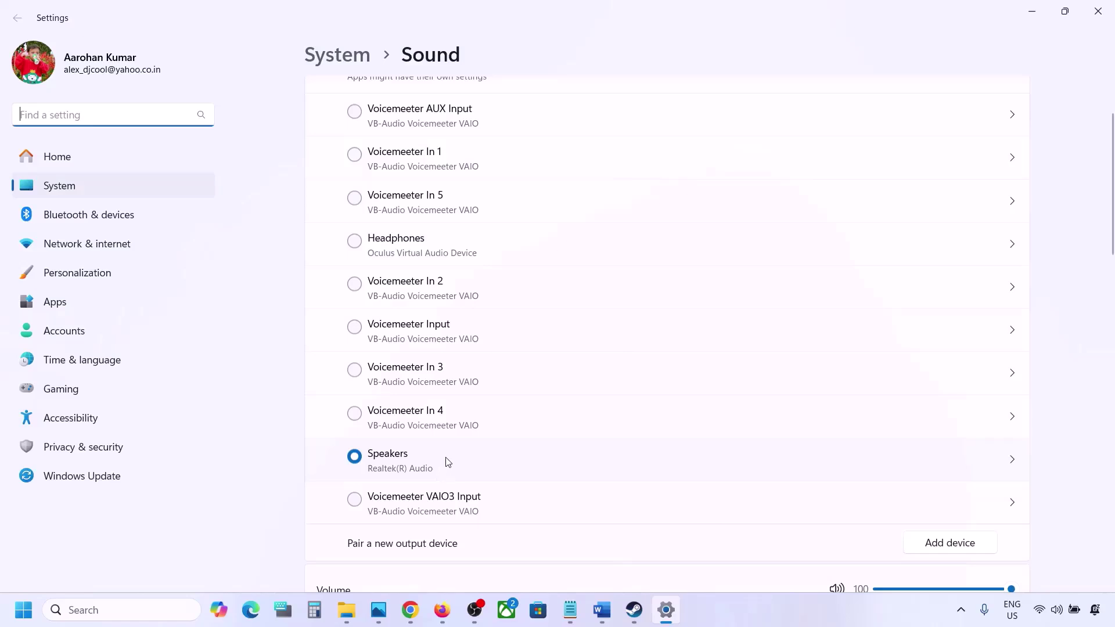
{"action": "left_click", "coordinate": [406, 462]}
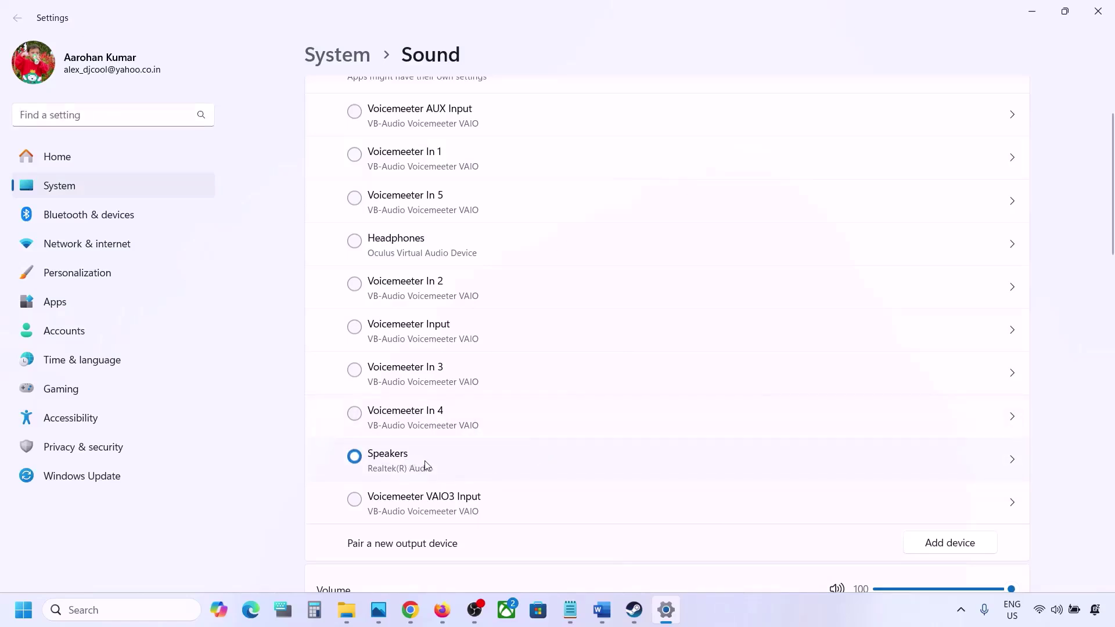
Step: Review the output volume, the input device choice and the microphone volume on the Sound page, and close Settings
{"action": "scroll", "coordinate": [425, 465], "scroll_direction": "down", "scroll_amount": 5}
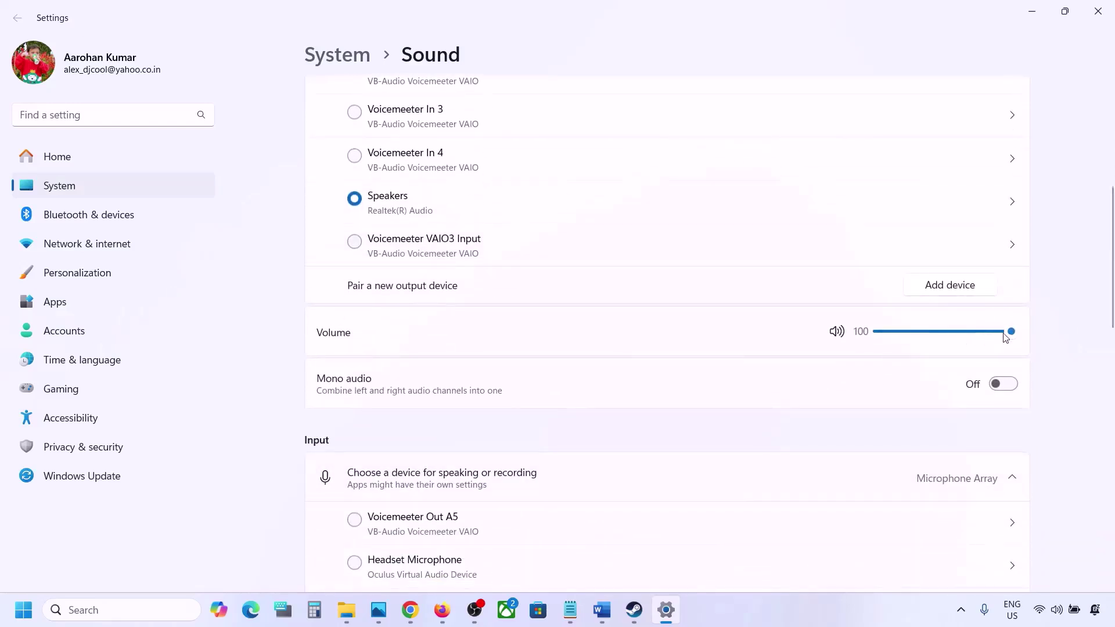
{"action": "scroll", "coordinate": [739, 417], "scroll_direction": "down", "scroll_amount": 4}
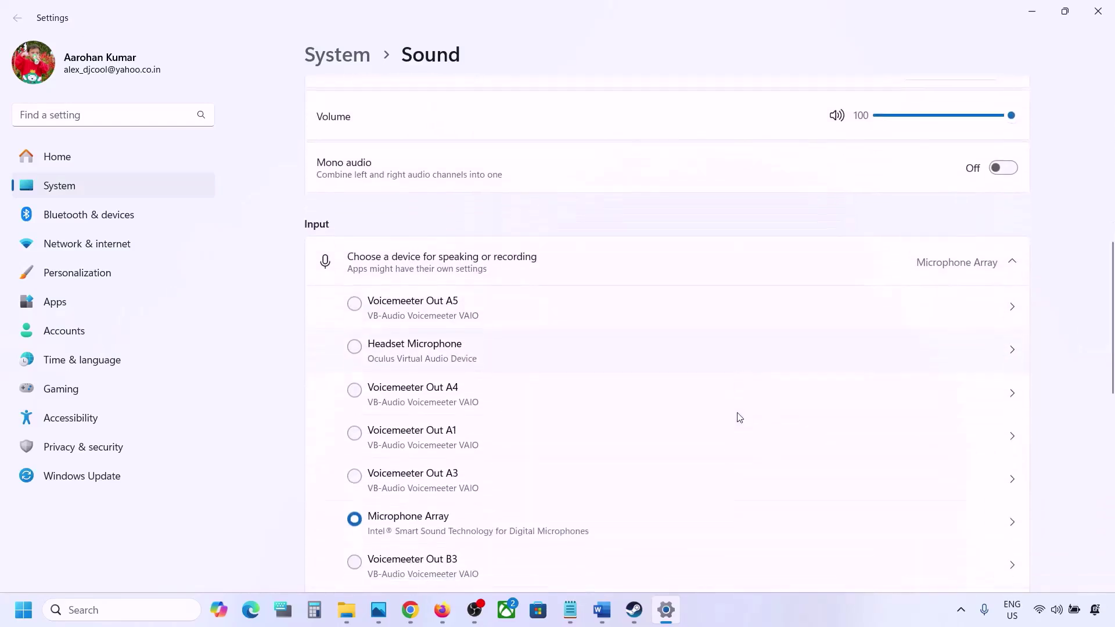
{"action": "scroll", "coordinate": [739, 417], "scroll_direction": "down", "scroll_amount": 3}
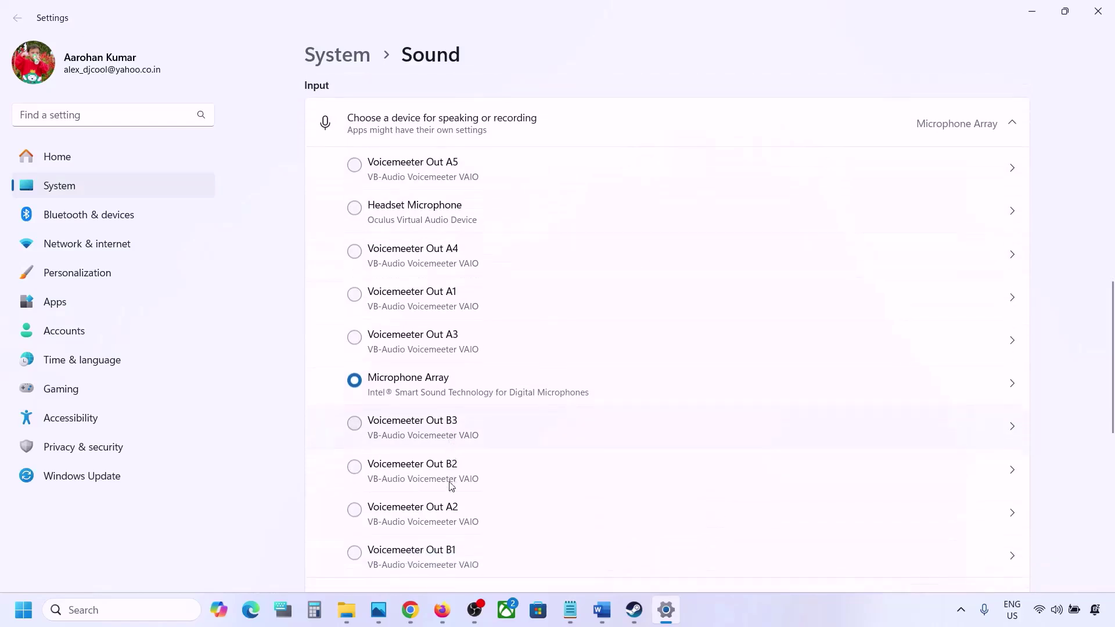
{"action": "scroll", "coordinate": [459, 481], "scroll_direction": "down", "scroll_amount": 2}
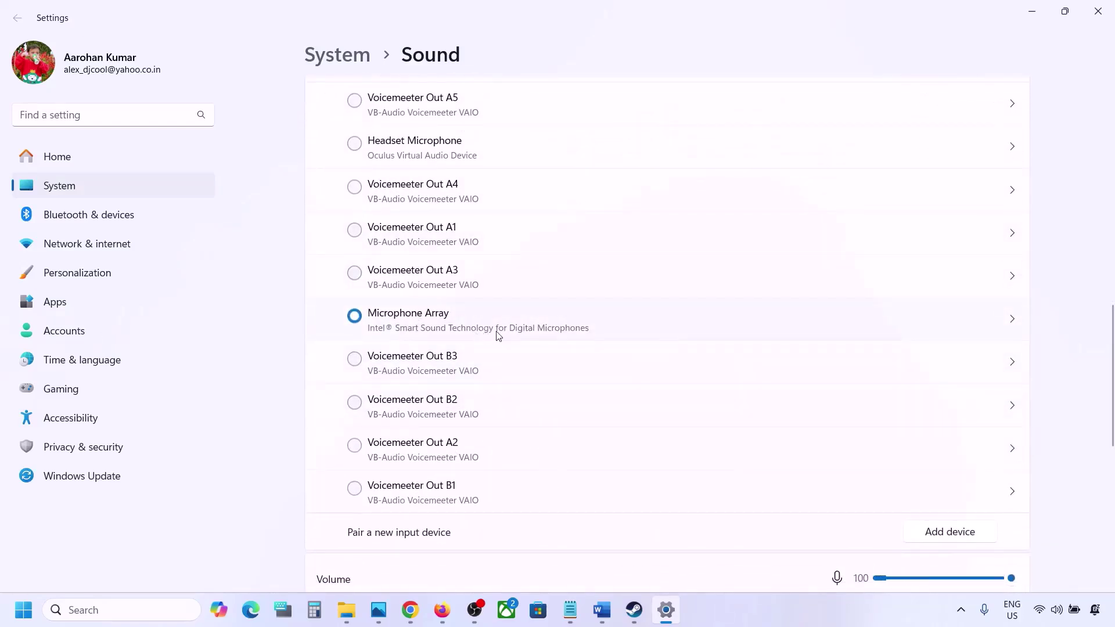
{"action": "scroll", "coordinate": [498, 336], "scroll_direction": "down", "scroll_amount": 4}
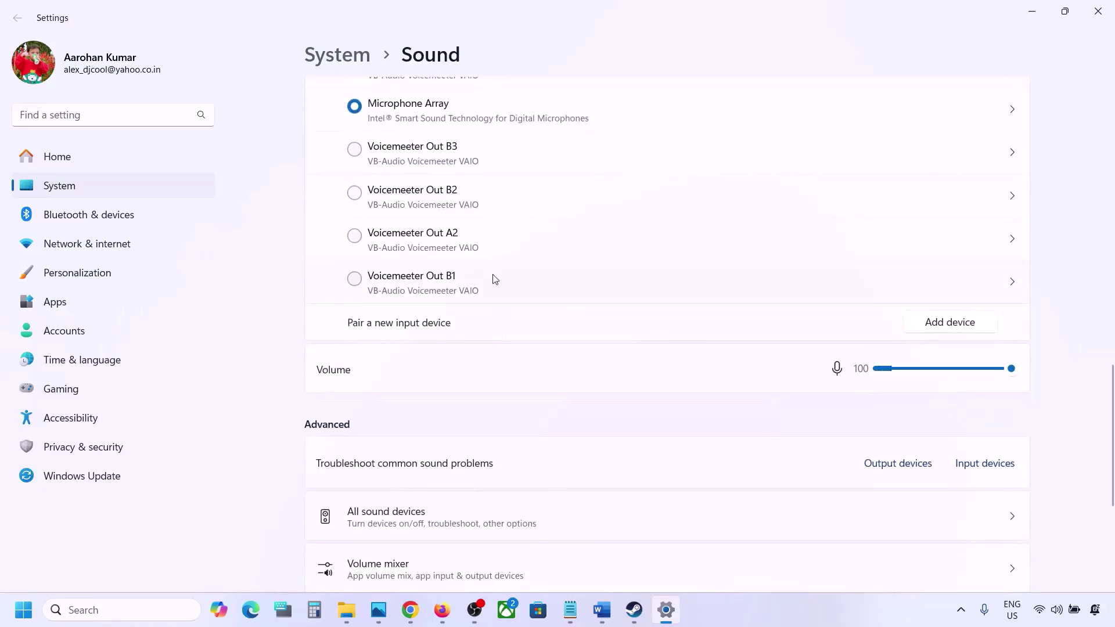
{"action": "scroll", "coordinate": [495, 279], "scroll_direction": "up", "scroll_amount": 3}
{"action": "scroll", "coordinate": [449, 404], "scroll_direction": "down", "scroll_amount": 3}
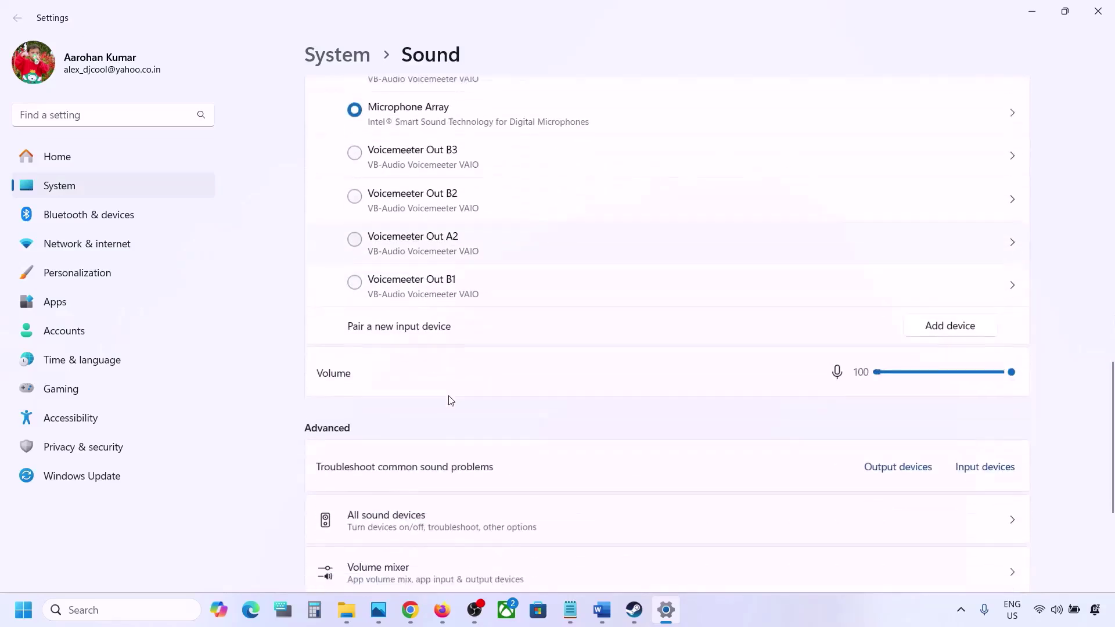
{"action": "scroll", "coordinate": [449, 401], "scroll_direction": "down", "scroll_amount": 1}
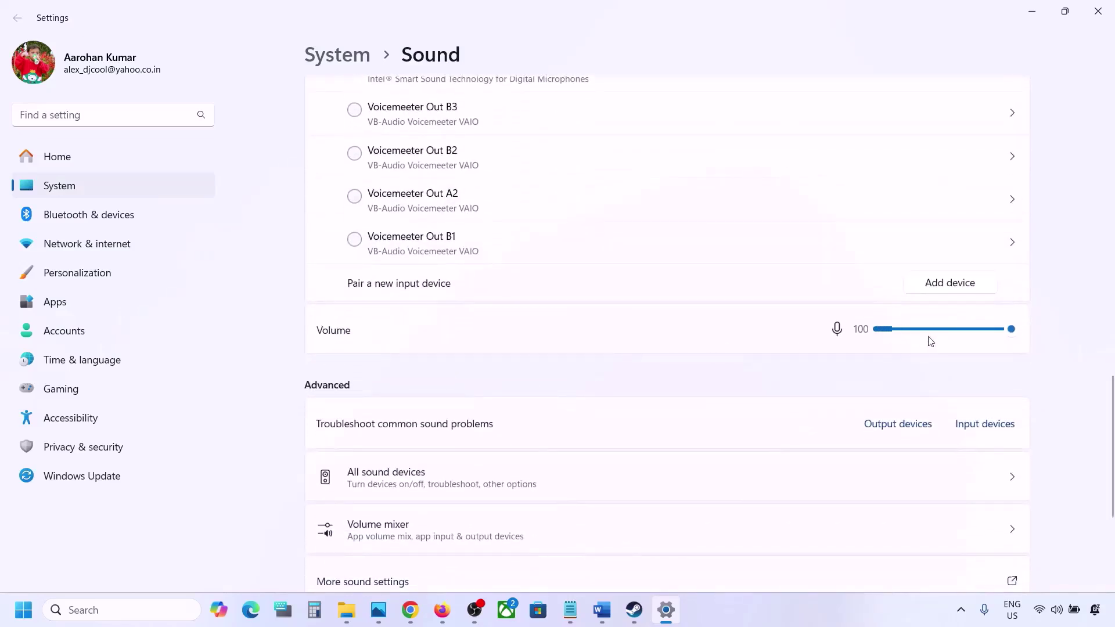
{"action": "scroll", "coordinate": [737, 399], "scroll_direction": "down", "scroll_amount": 2}
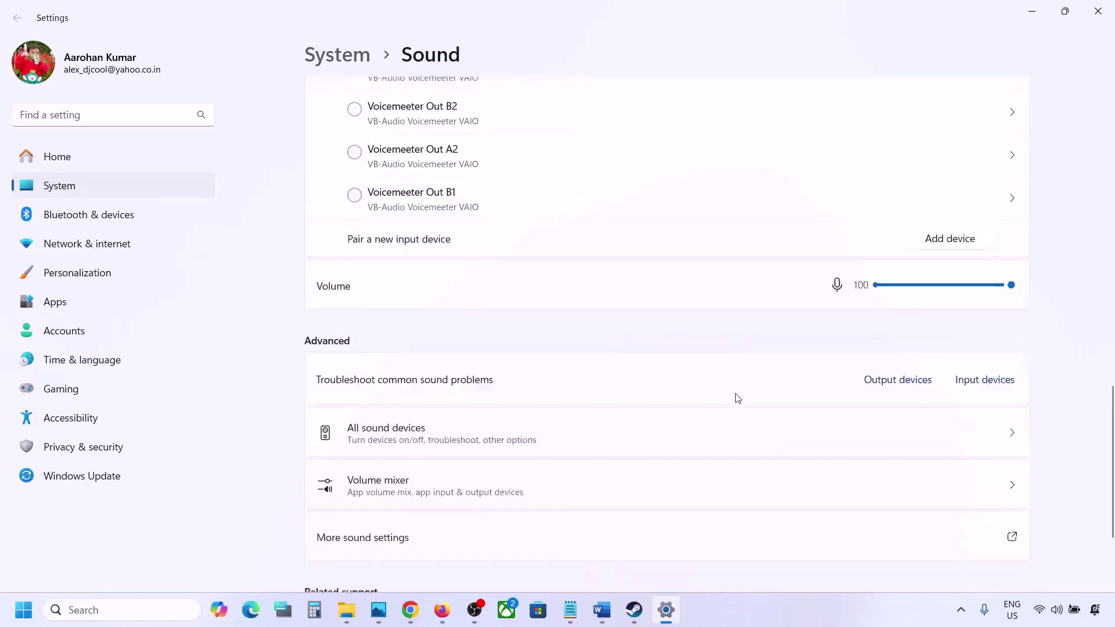
{"action": "scroll", "coordinate": [780, 344], "scroll_direction": "down", "scroll_amount": 3}
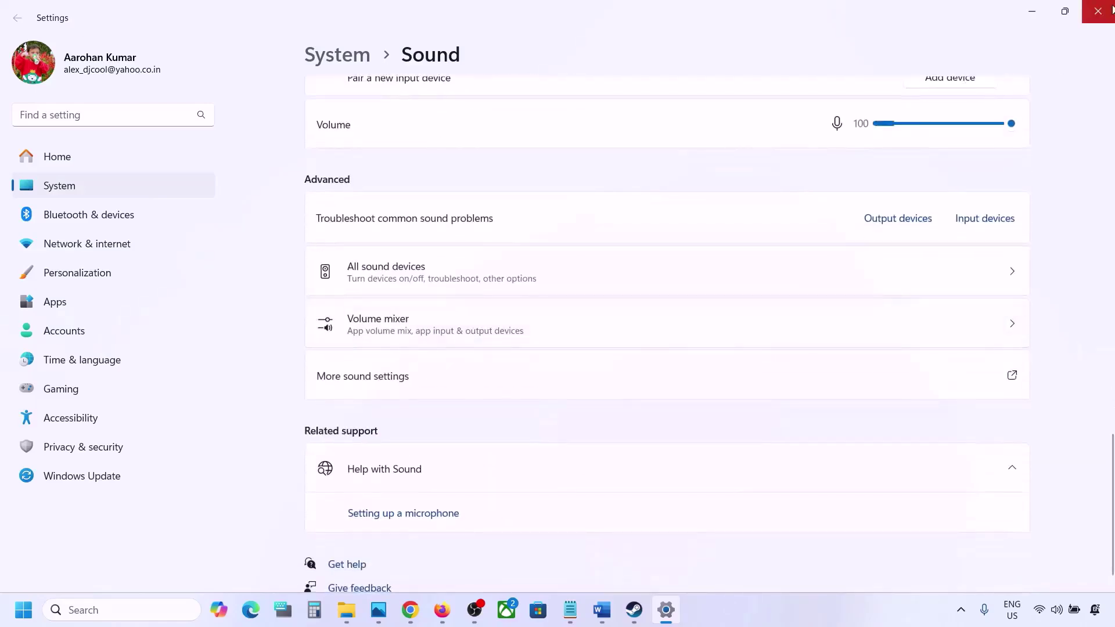
{"action": "left_click", "coordinate": [1110, 11]}
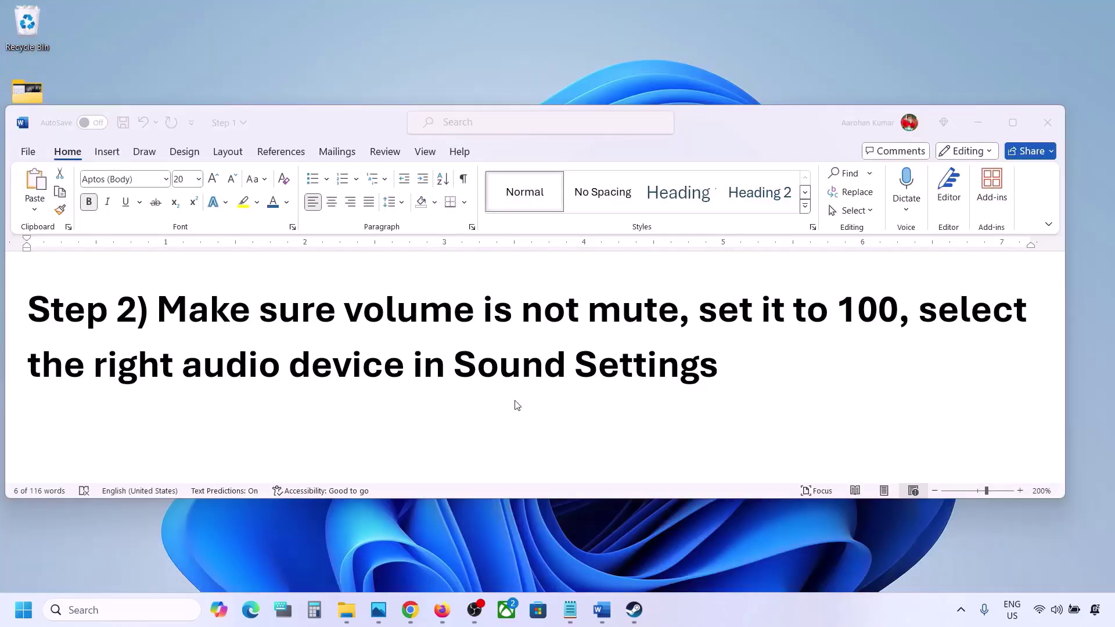
Step: Read Step 3 in the Word notes, highlighting "Restart the game" and "Restart PC"
{"action": "scroll", "coordinate": [518, 405], "scroll_direction": "down", "scroll_amount": 3}
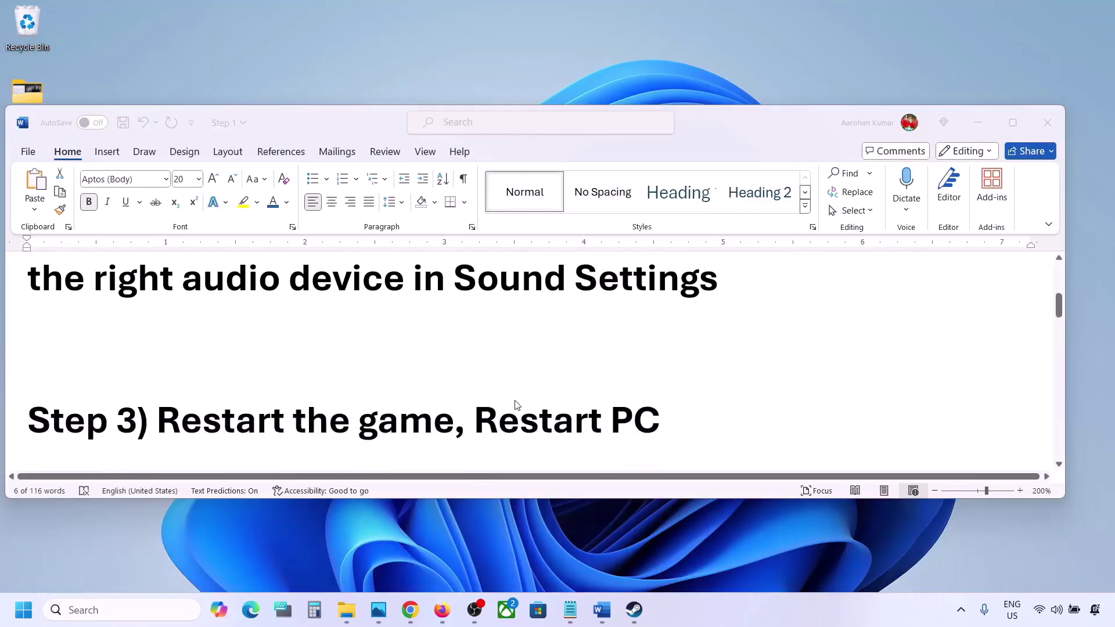
{"action": "left_click", "coordinate": [215, 391]}
{"action": "double_click", "coordinate": [215, 392]}
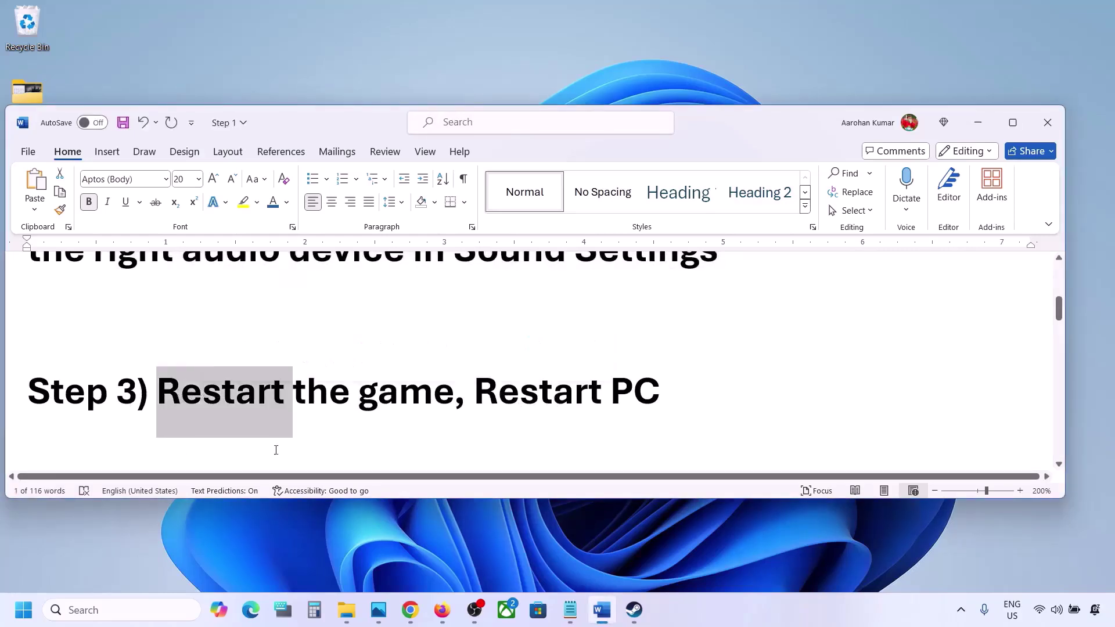
{"action": "left_click", "coordinate": [316, 388]}
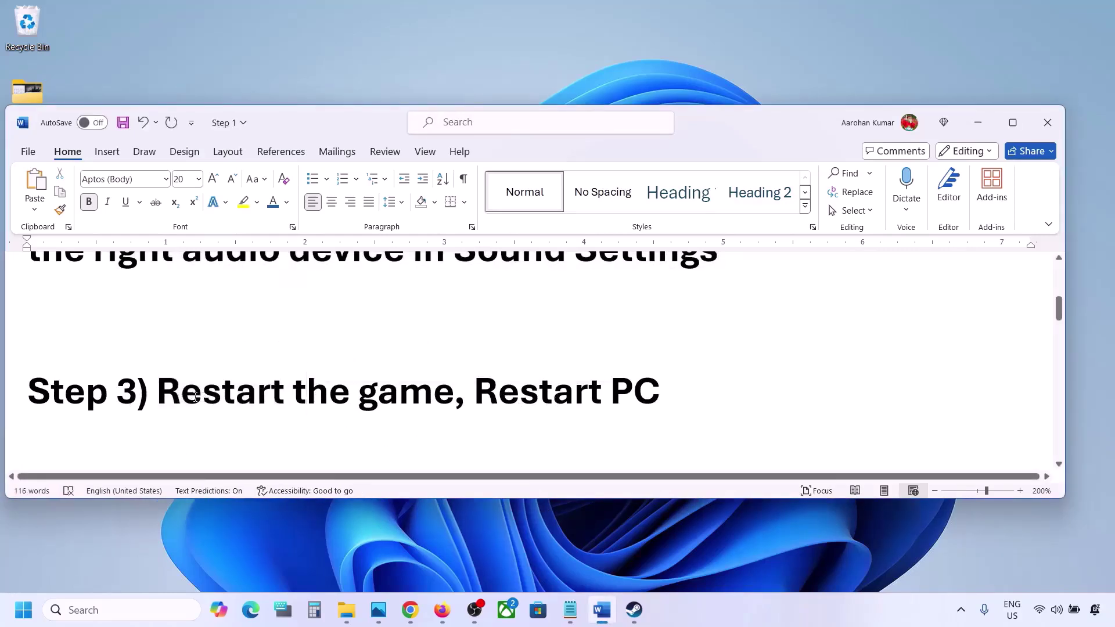
{"action": "left_click_drag", "start_coordinate": [176, 394], "coordinate": [371, 379]}
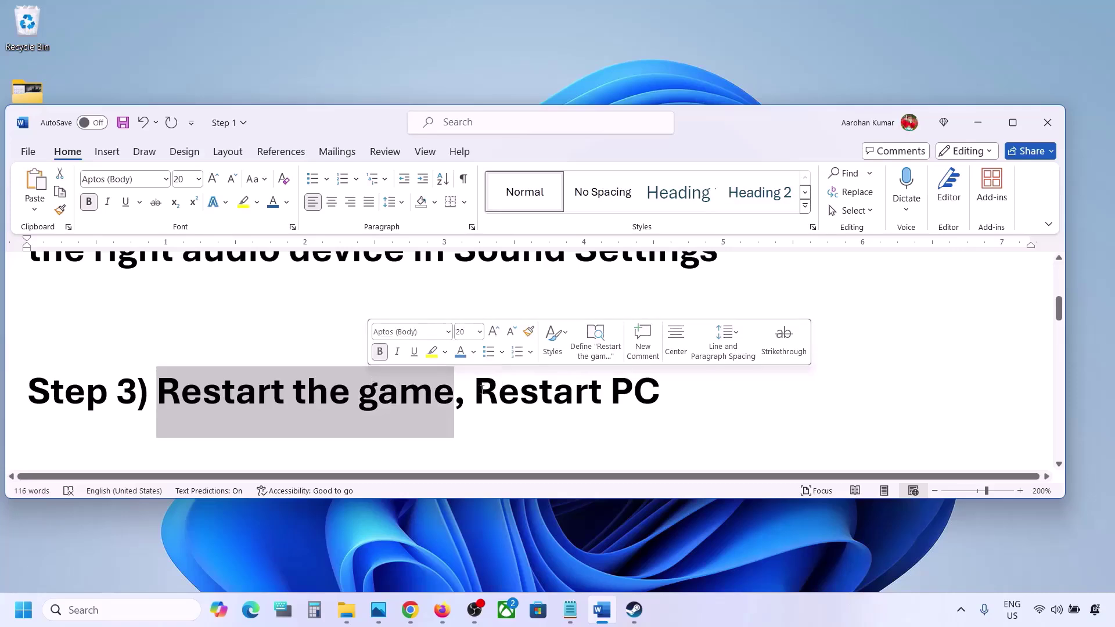
{"action": "left_click_drag", "start_coordinate": [475, 395], "coordinate": [658, 386]}
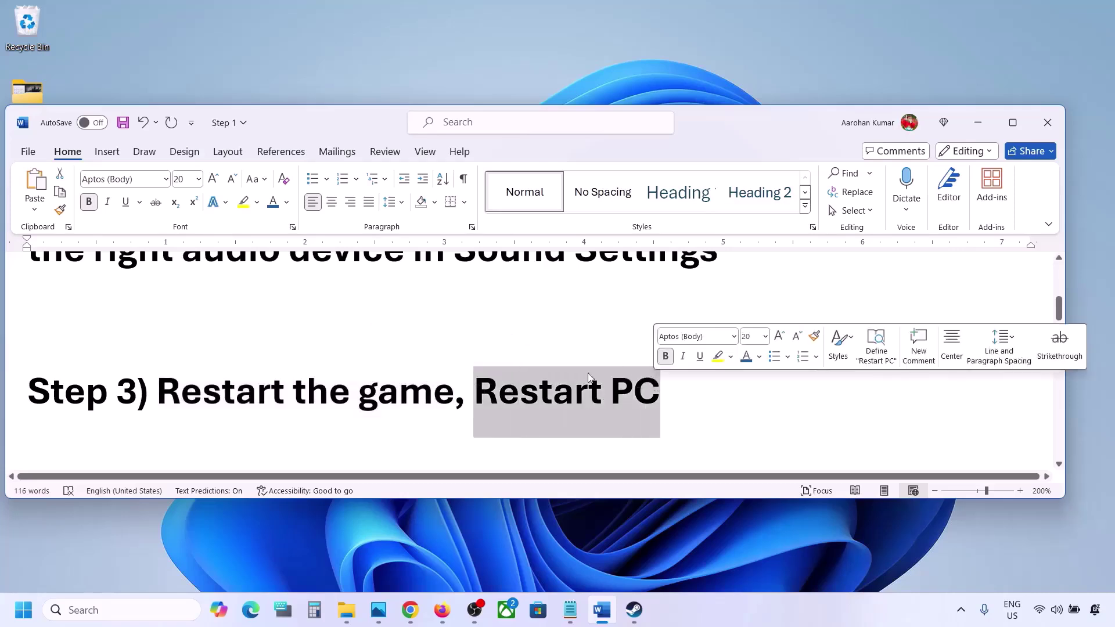
Step: Read Step 4 in the notes, highlighting the instruction about setting the sound sample rate to 48/44k Hz
{"action": "scroll", "coordinate": [351, 381], "scroll_direction": "down", "scroll_amount": 3}
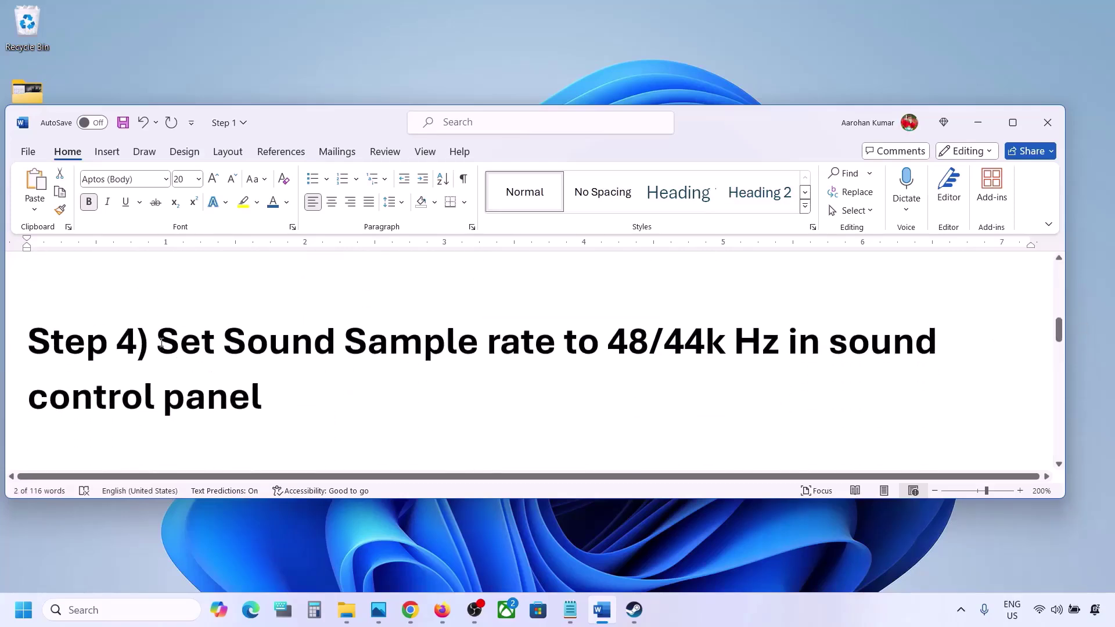
{"action": "left_click_drag", "start_coordinate": [161, 342], "coordinate": [711, 345]}
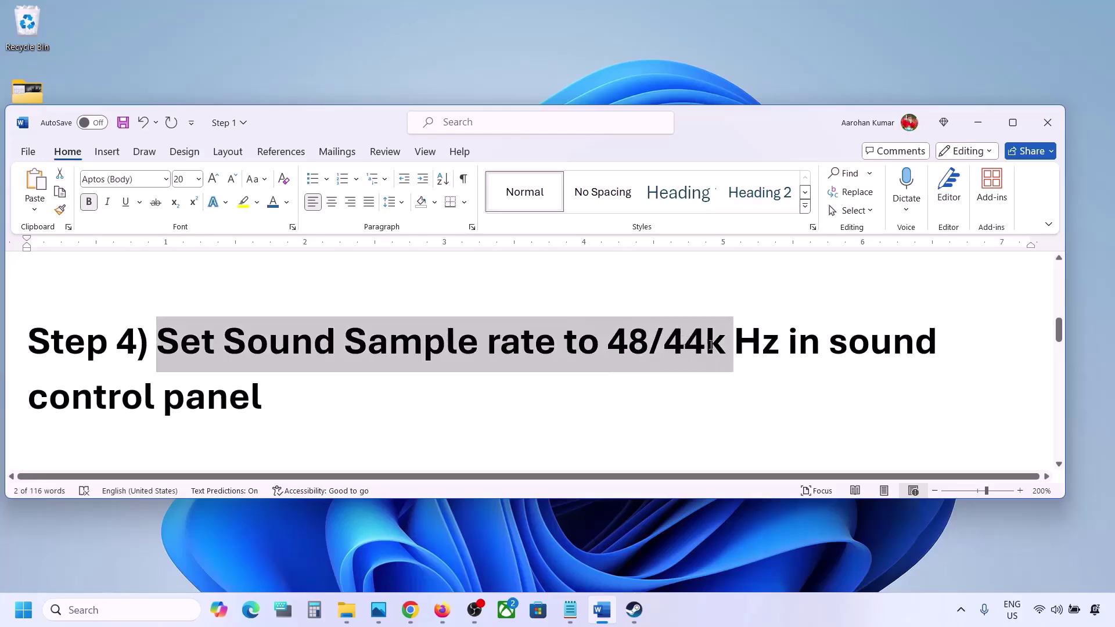
{"action": "left_click", "coordinate": [710, 345]}
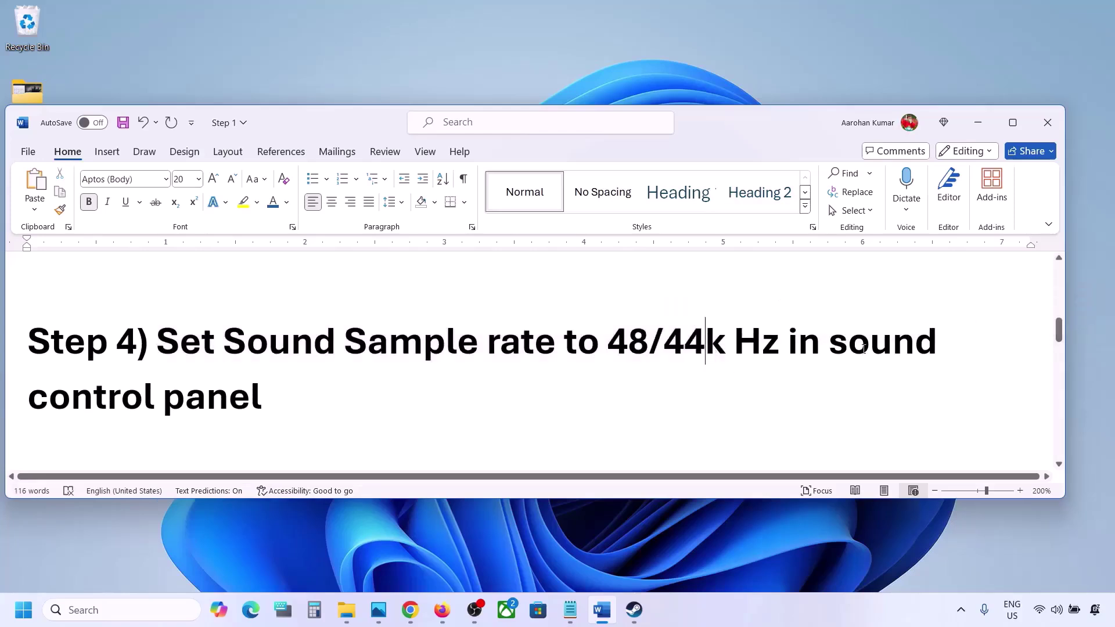
Step: Open Control Panel and bring up the Sound dialog with the playback devices from Hardware and Sound
{"action": "left_click", "coordinate": [74, 609]}
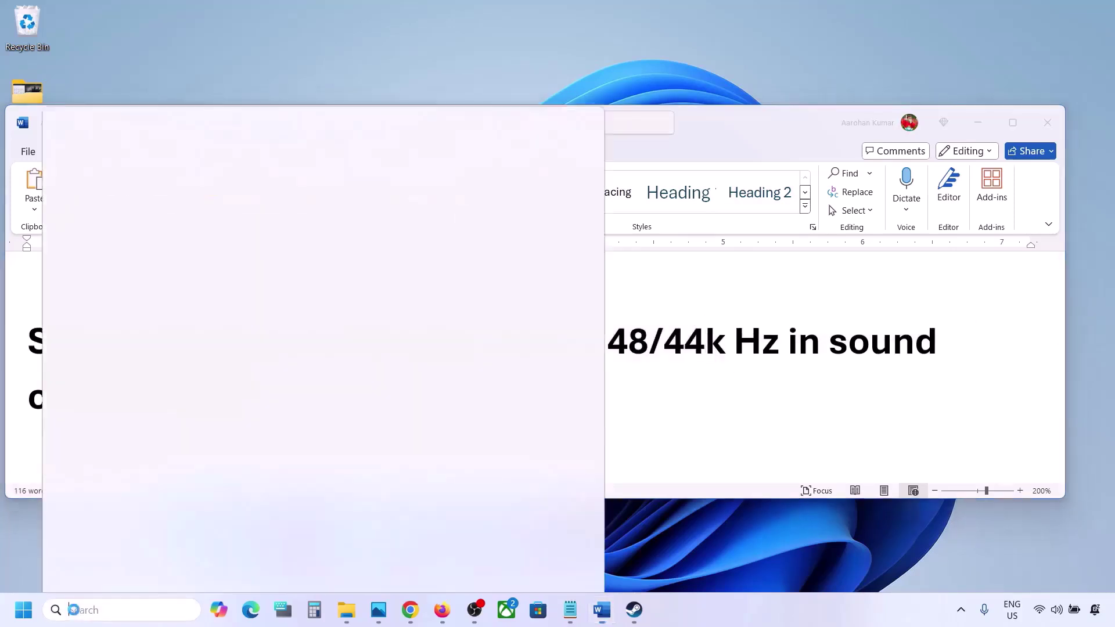
{"action": "type", "text": "control"}
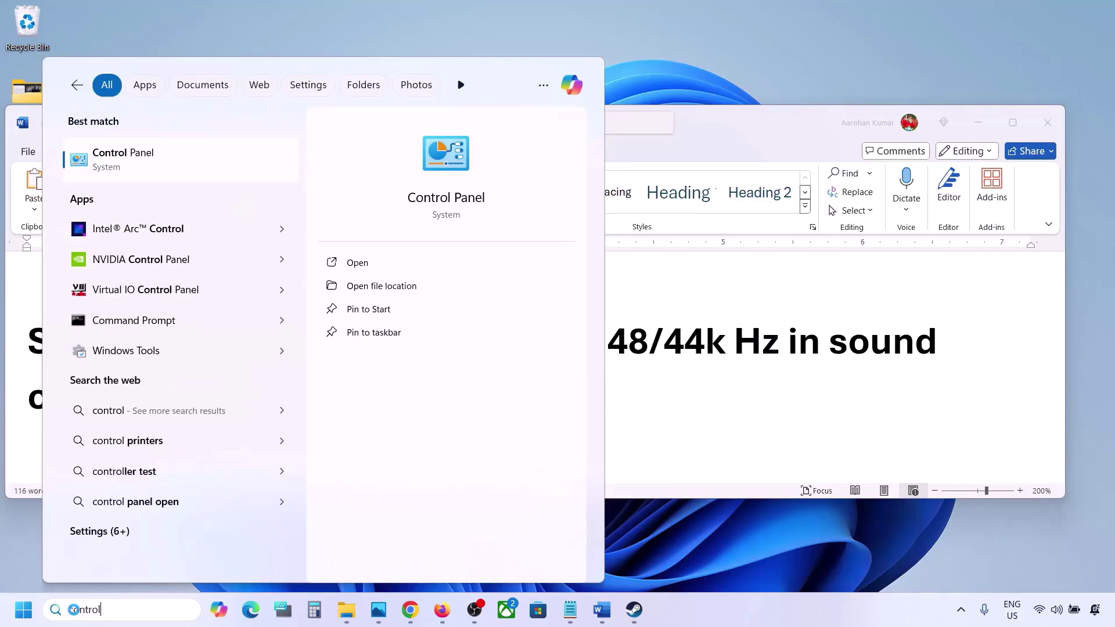
{"action": "key", "text": "Return"}
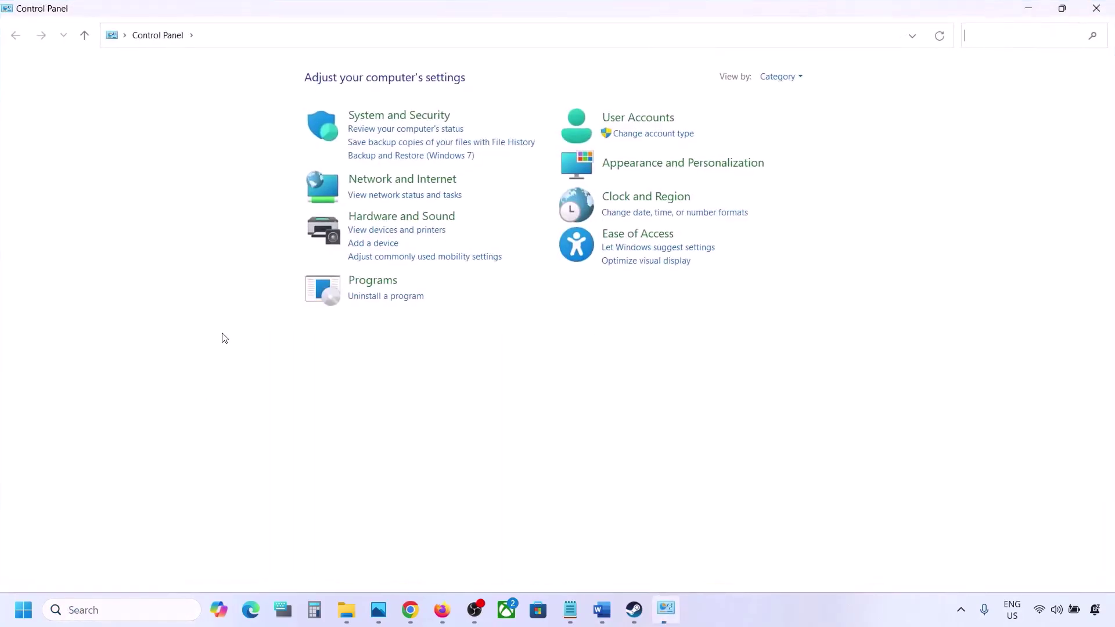
{"action": "left_click", "coordinate": [415, 220]}
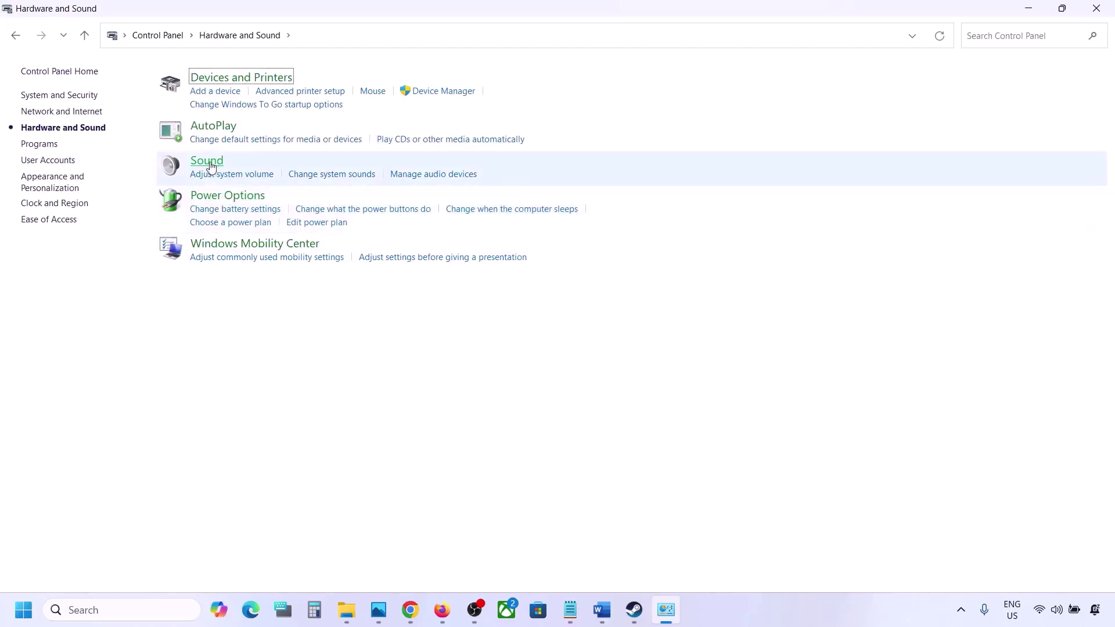
{"action": "left_click", "coordinate": [211, 168]}
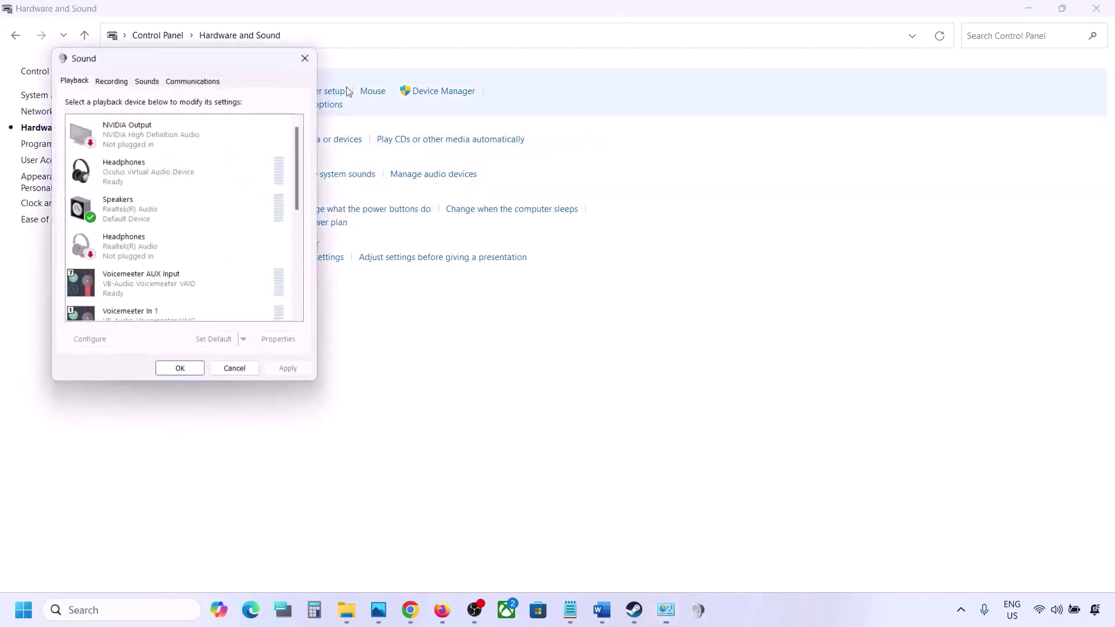
{"action": "left_click_drag", "start_coordinate": [217, 69], "coordinate": [502, 145]}
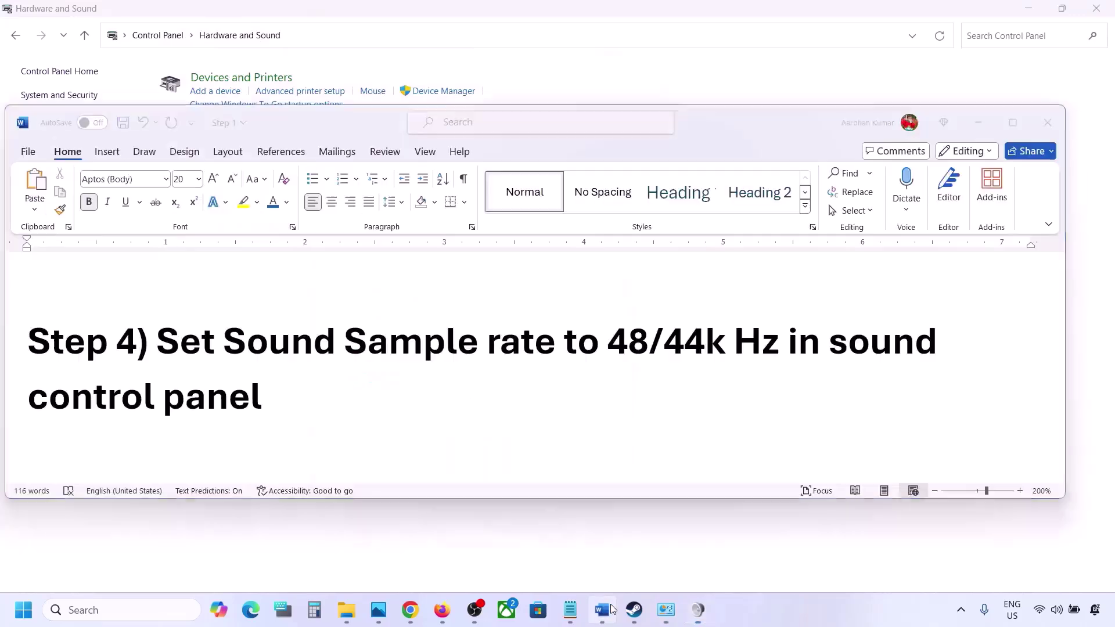
{"action": "left_click", "coordinate": [610, 609]}
{"action": "left_click", "coordinate": [609, 609]}
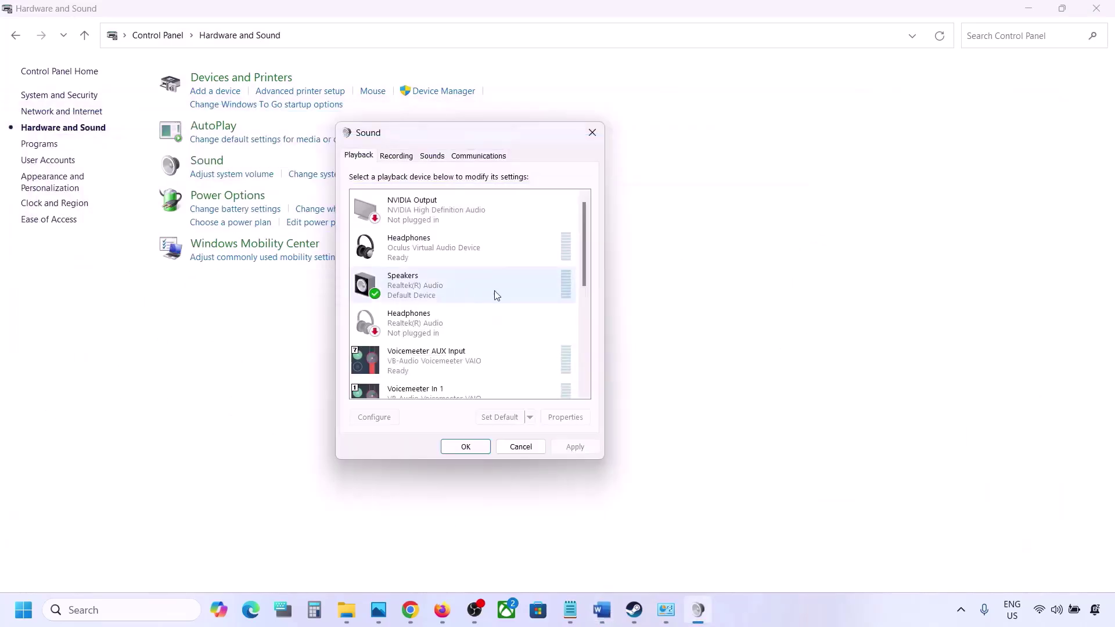
Step: Open the properties of the Realtek Speakers playback device and show its advanced default format settings
{"action": "left_click", "coordinate": [412, 292]}
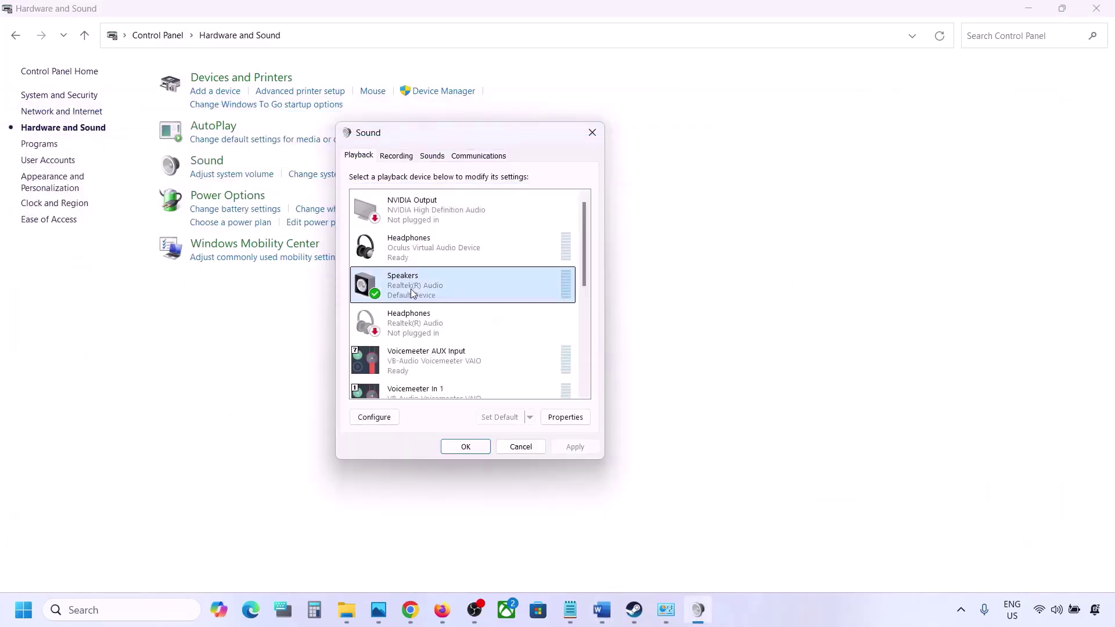
{"action": "right_click", "coordinate": [471, 290]}
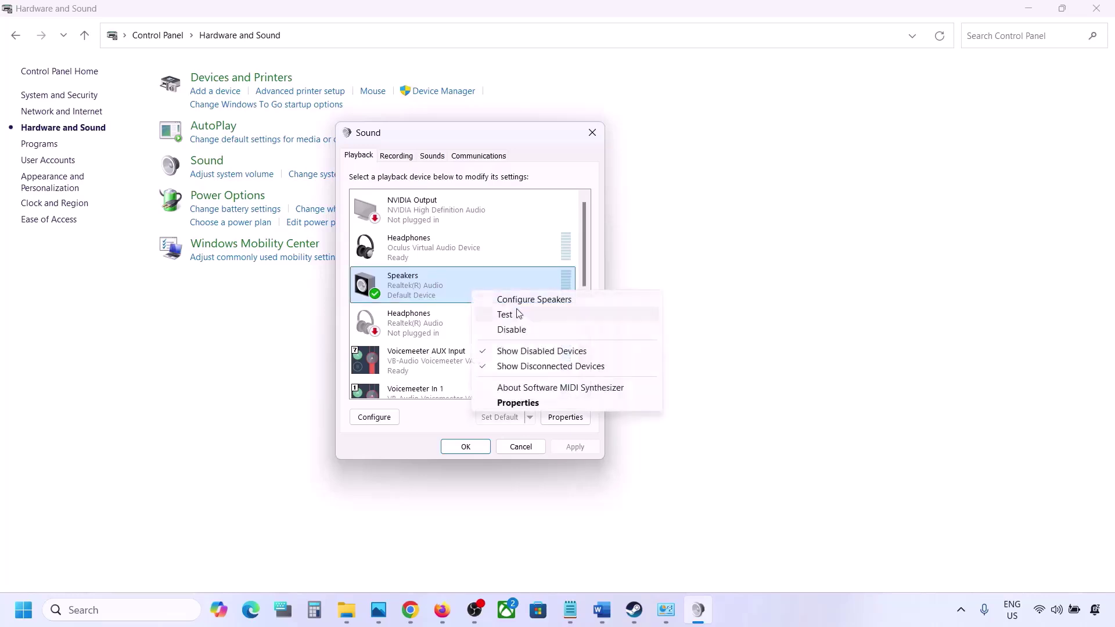
{"action": "left_click", "coordinate": [523, 401]}
{"action": "left_click_drag", "start_coordinate": [498, 186], "coordinate": [557, 135]}
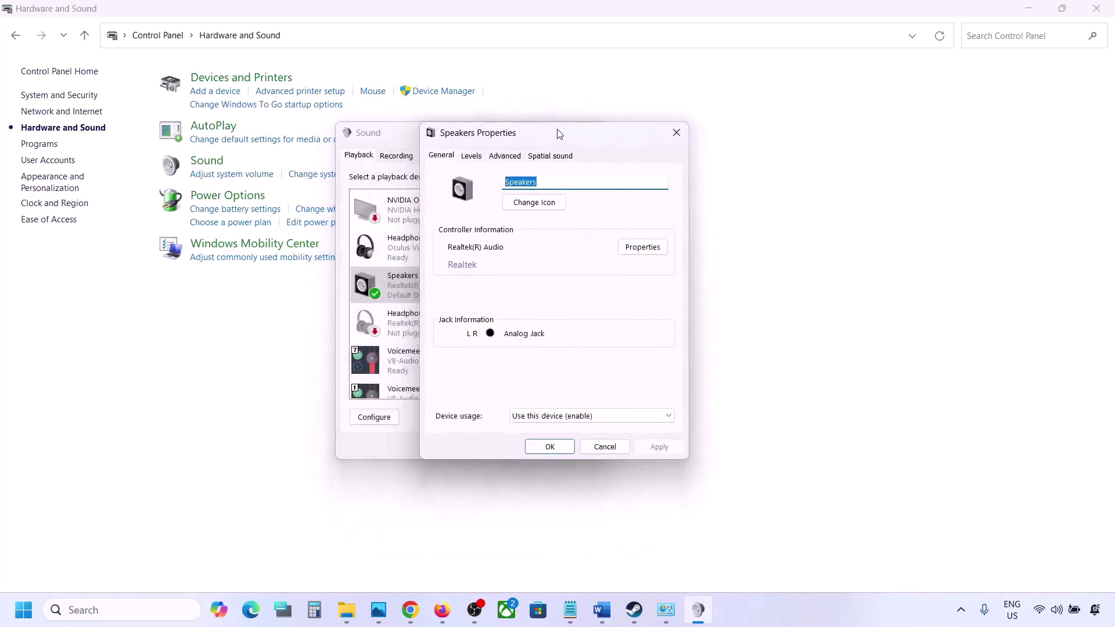
{"action": "left_click", "coordinate": [503, 157]}
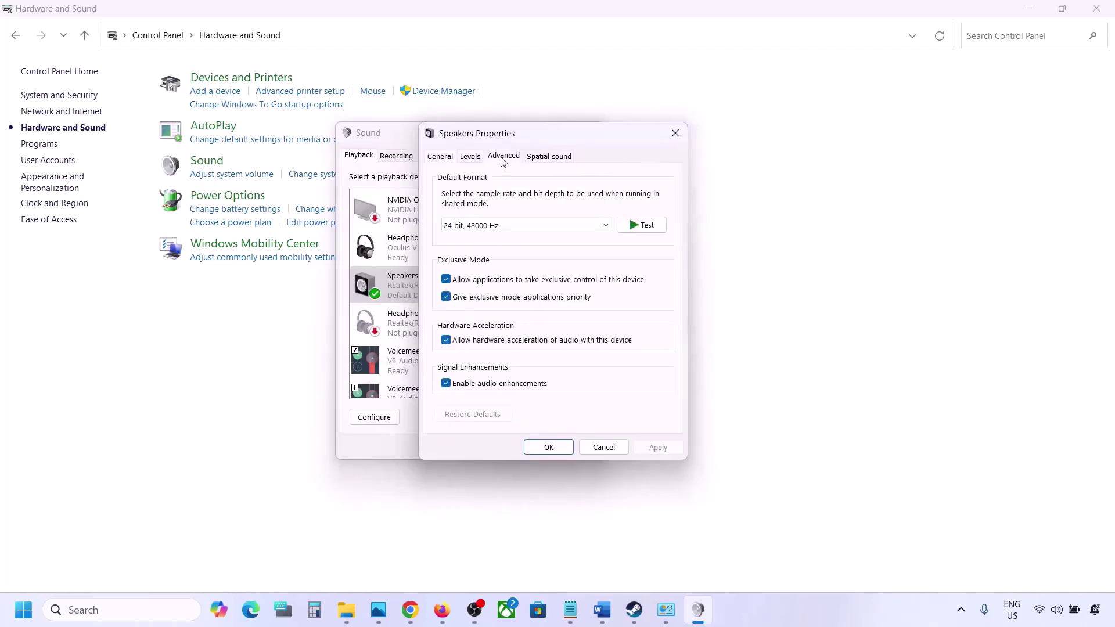
Step: Check the available default formats for the speakers, and highlight the 48/44k sample rate in Step 4 of the Word notes
{"action": "left_click", "coordinate": [606, 227]}
{"action": "left_click", "coordinate": [651, 280]}
{"action": "left_click", "coordinate": [601, 609]}
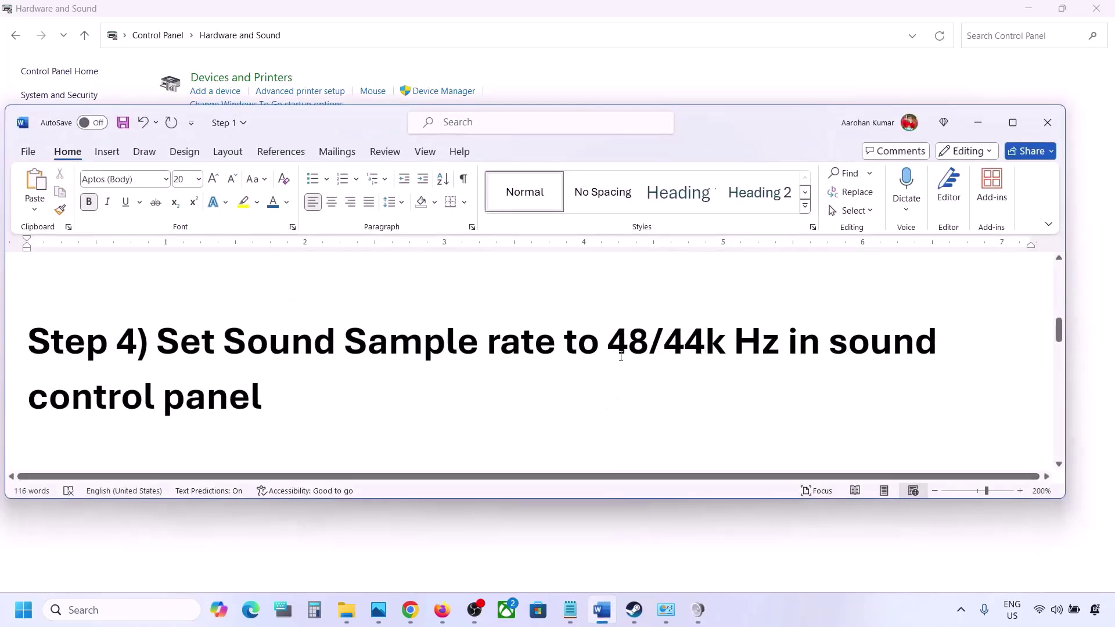
{"action": "double_click", "coordinate": [627, 354]}
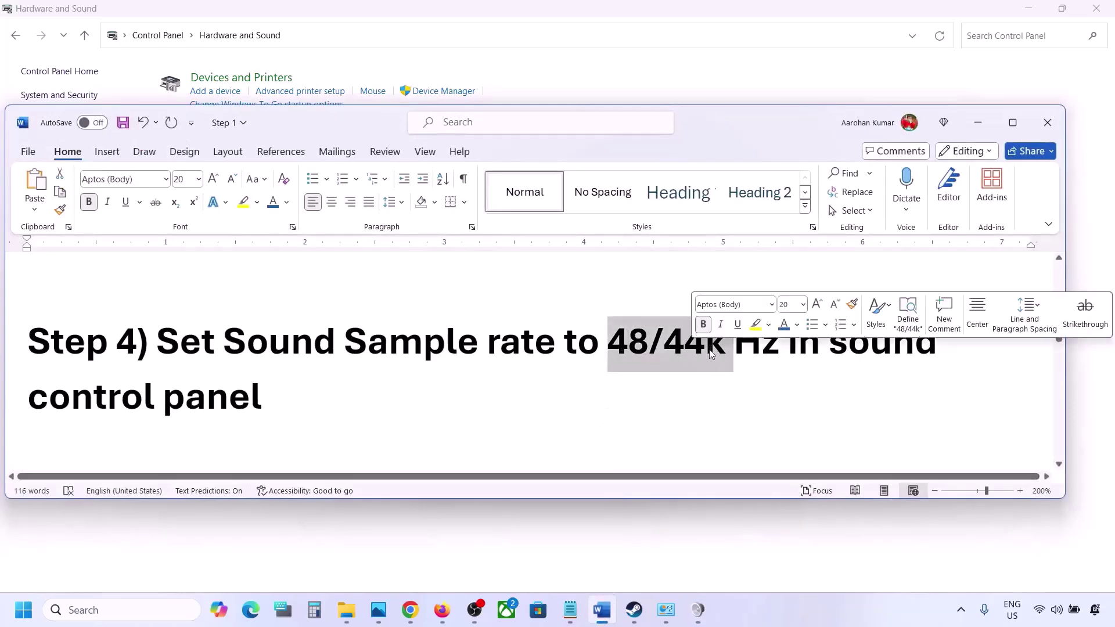
{"action": "left_click", "coordinate": [977, 122]}
Step: Select 24 bit, 48000 Hz, and switch the speakers' default format to 24 bit, 44100 Hz, applying it even if the device is in use
{"action": "left_click", "coordinate": [541, 227]}
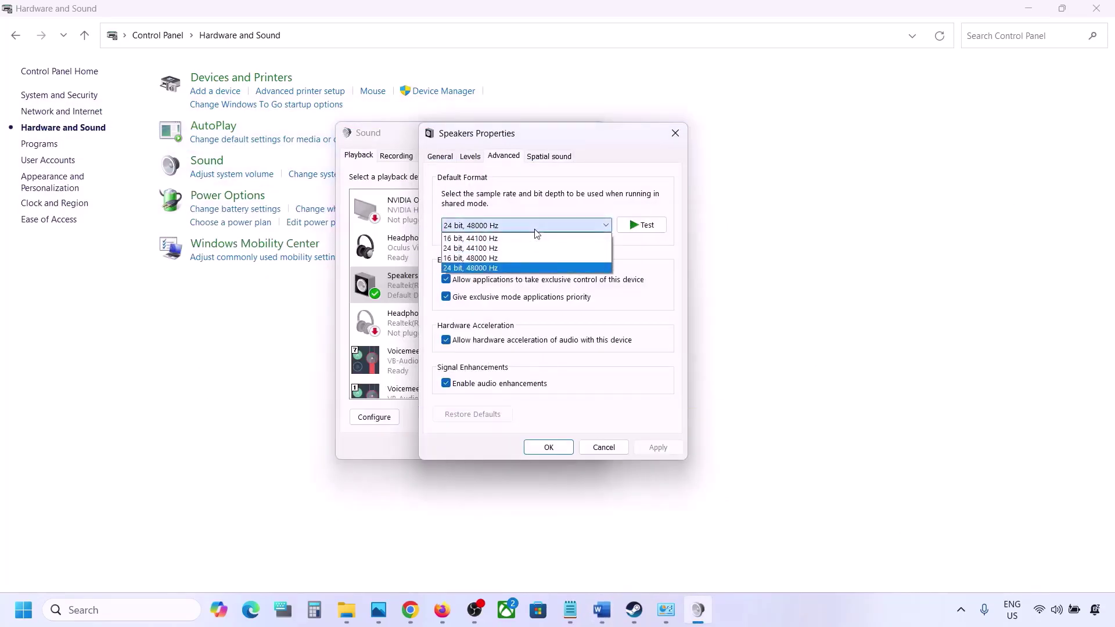
{"action": "left_click", "coordinate": [487, 269]}
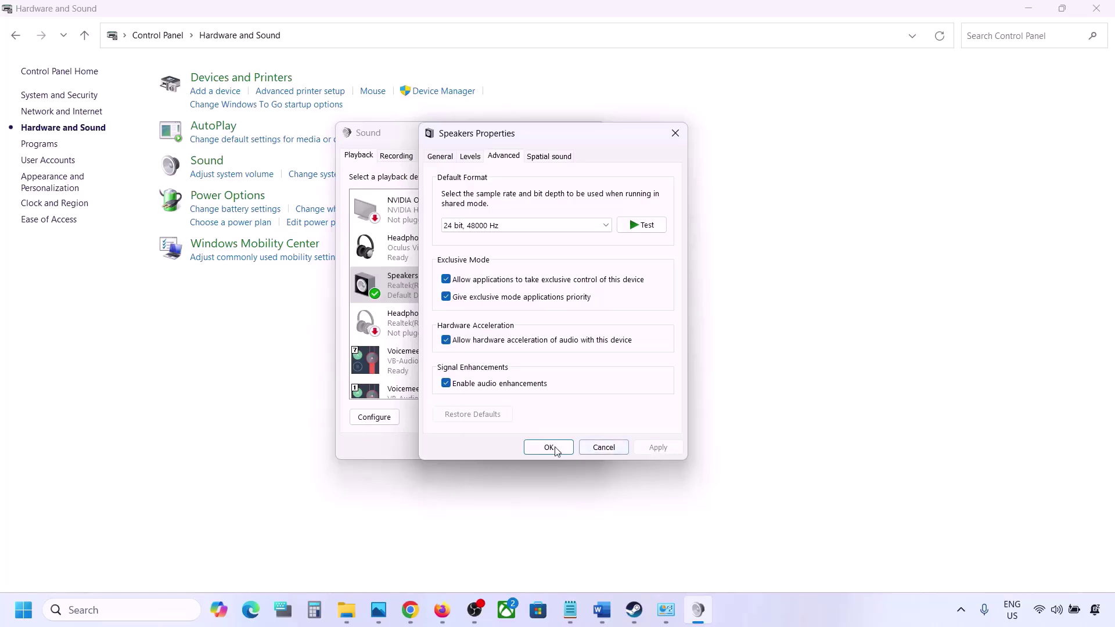
{"action": "left_click", "coordinate": [560, 227]}
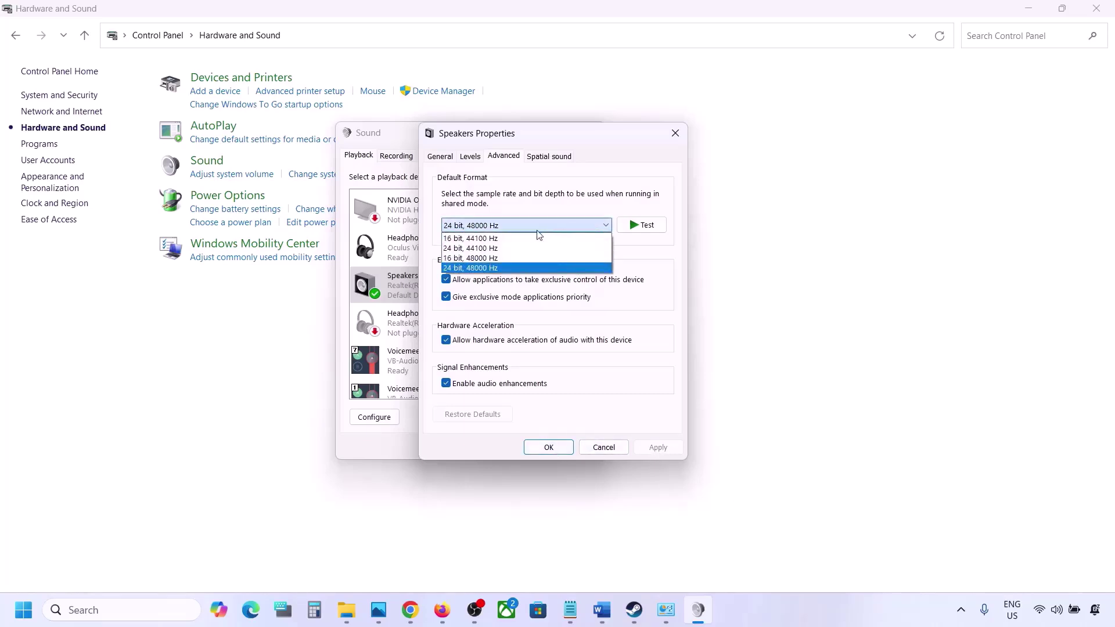
{"action": "left_click", "coordinate": [493, 248]}
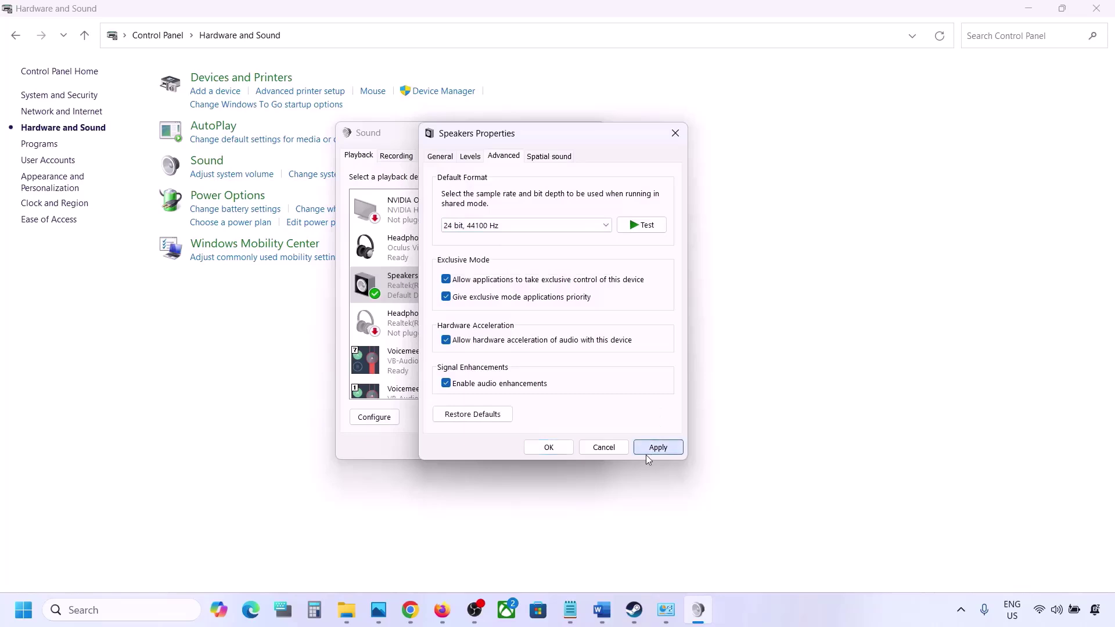
{"action": "left_click", "coordinate": [646, 453]}
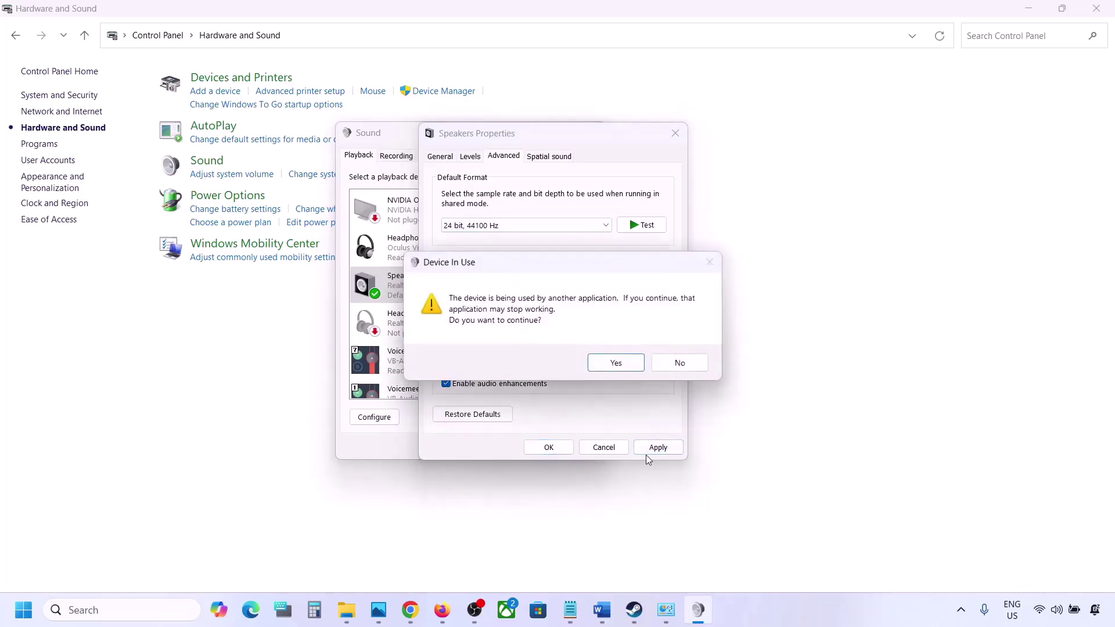
{"action": "left_click", "coordinate": [616, 366]}
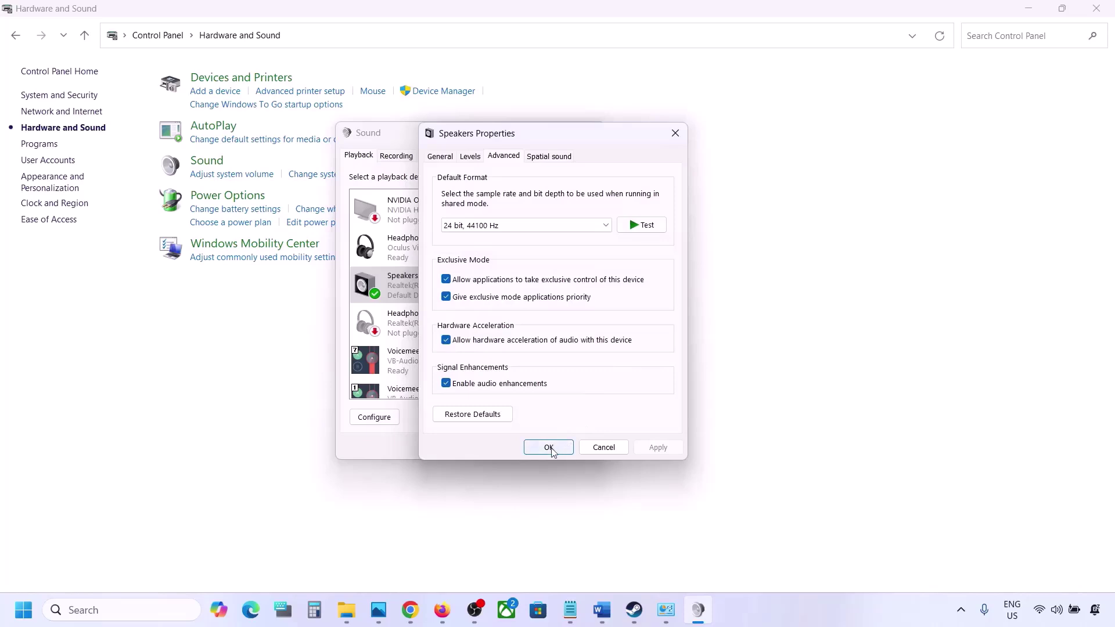
Step: Set the speakers' default format to 24 bit, 48000 Hz, apply it and close the properties and Sound dialogs
{"action": "left_click", "coordinate": [500, 228]}
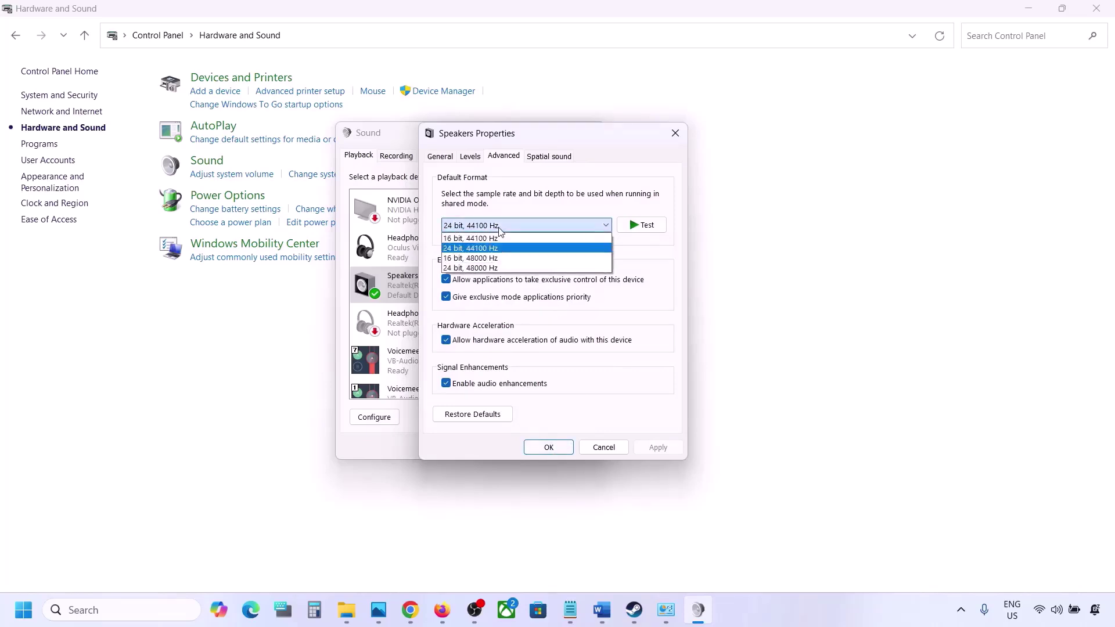
{"action": "left_click", "coordinate": [484, 268]}
{"action": "left_click", "coordinate": [654, 447]}
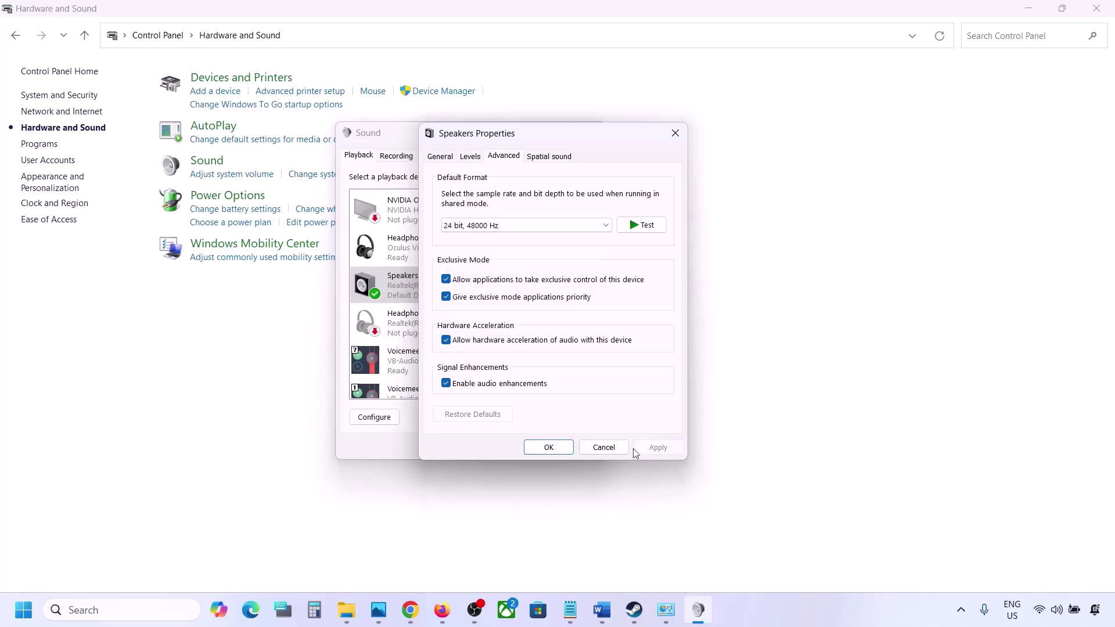
{"action": "left_click", "coordinate": [547, 449]}
{"action": "left_click", "coordinate": [465, 447]}
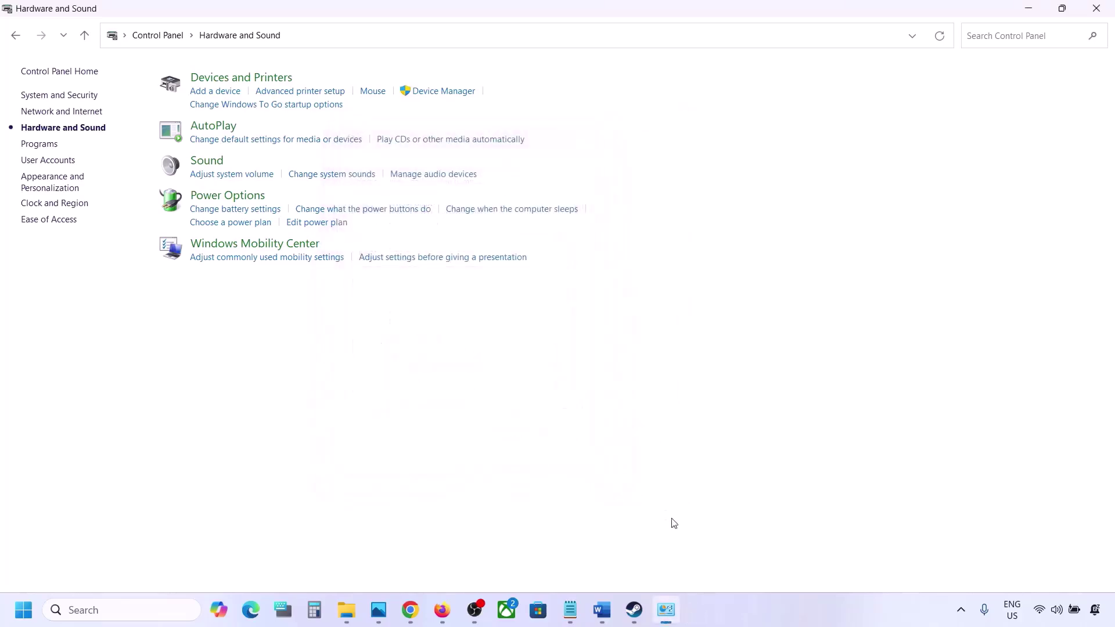
Step: Read Step 5 about the controller and Step 6 about spatial sound in the Word notes, highlighting their instructions
{"action": "left_click", "coordinate": [602, 610]}
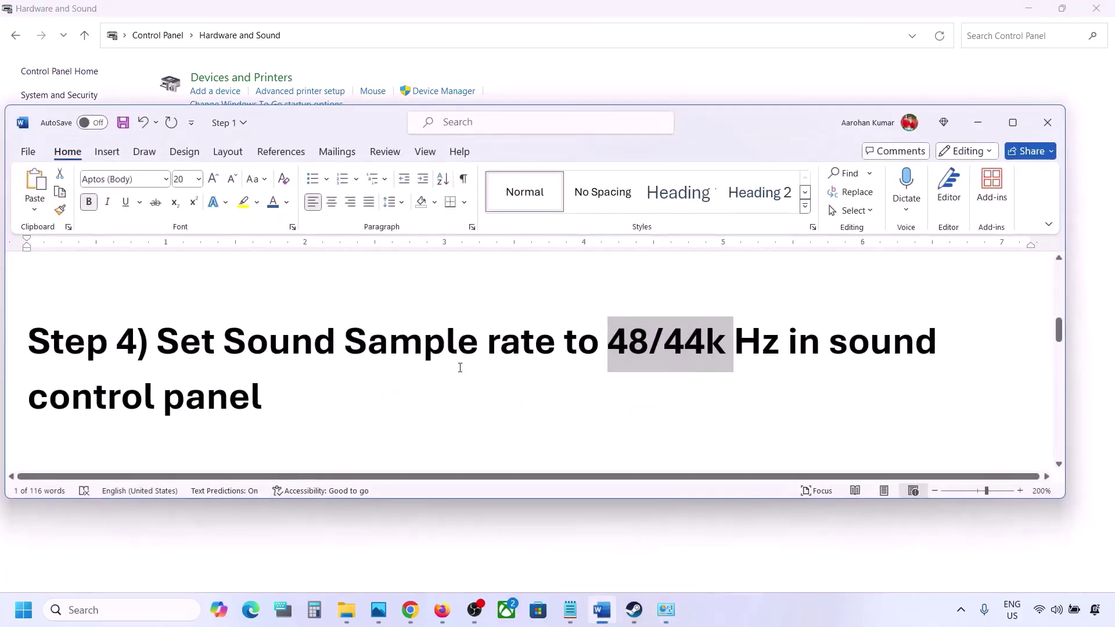
{"action": "scroll", "coordinate": [460, 367], "scroll_direction": "down", "scroll_amount": 5}
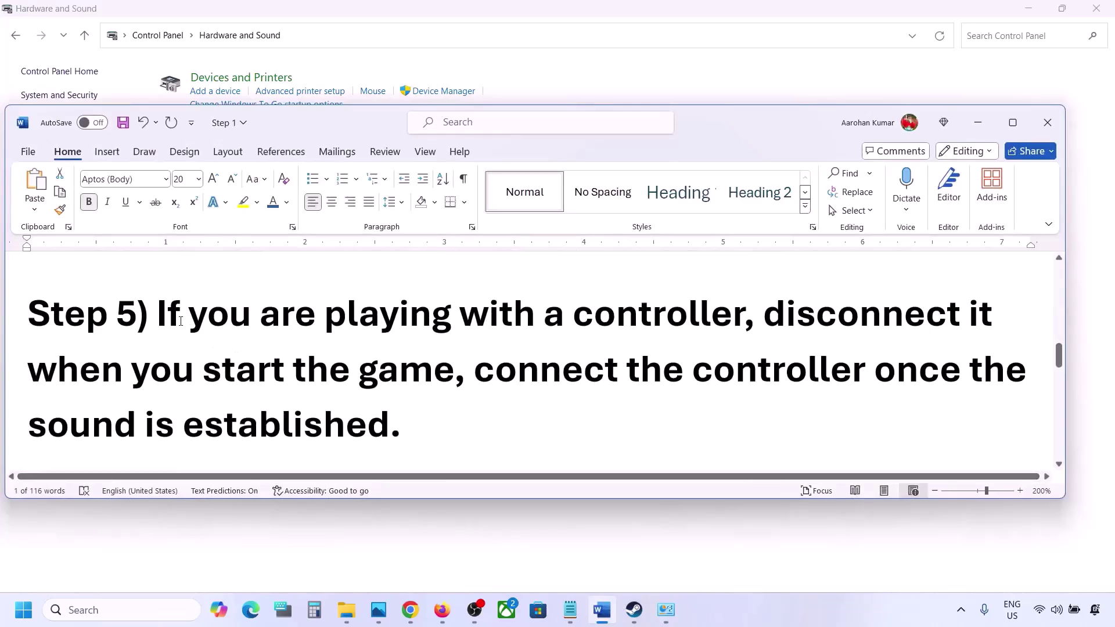
{"action": "left_click_drag", "start_coordinate": [180, 321], "coordinate": [391, 415]}
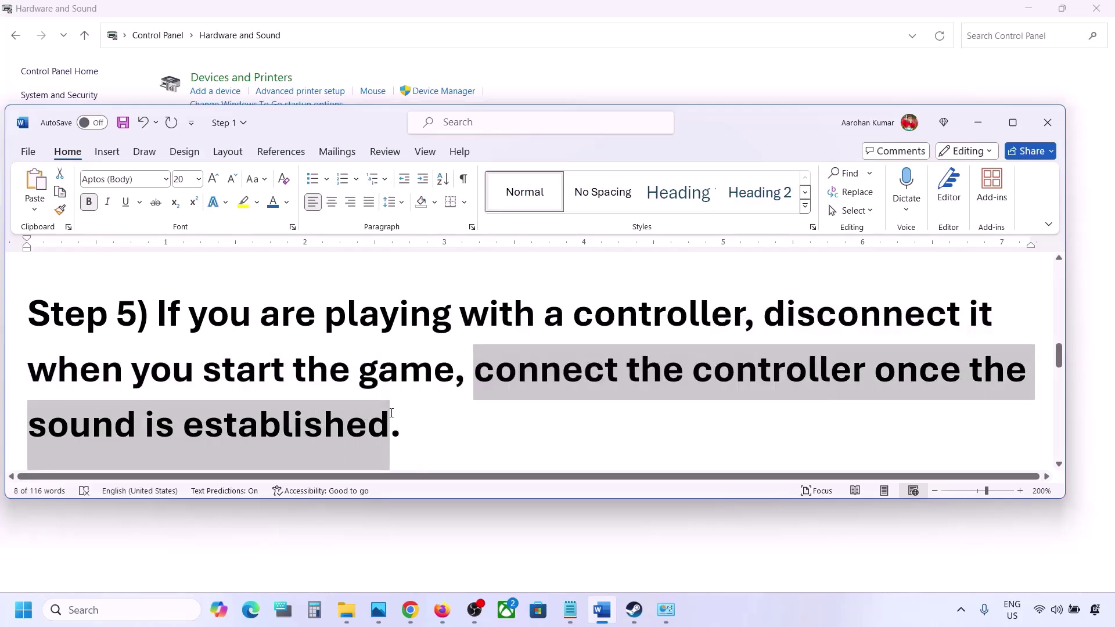
{"action": "left_click", "coordinate": [391, 413]}
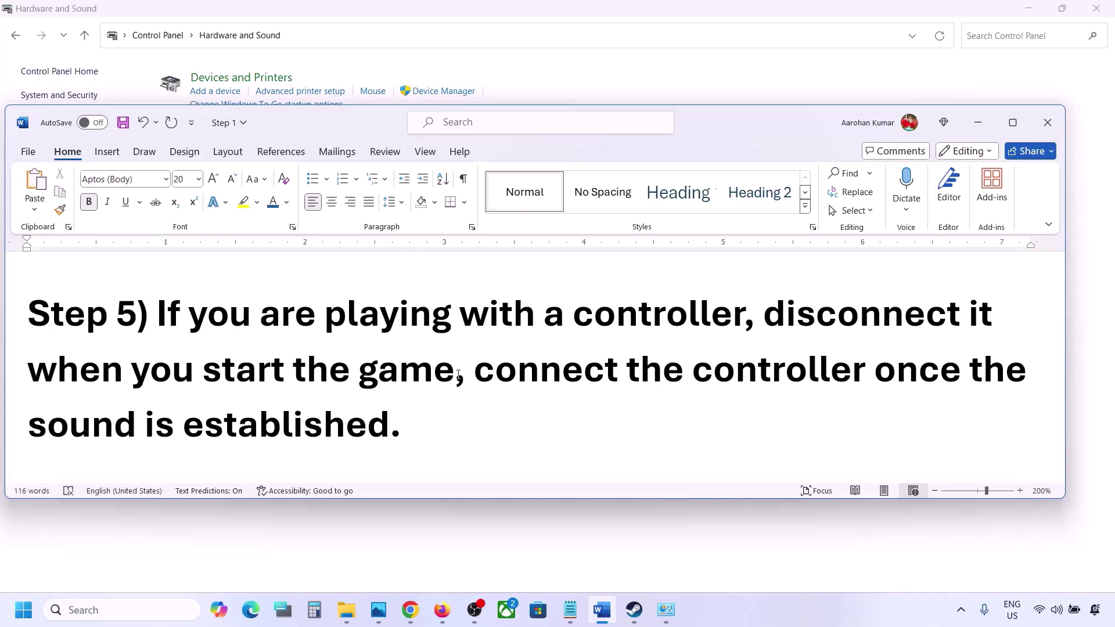
{"action": "scroll", "coordinate": [458, 375], "scroll_direction": "down", "scroll_amount": 3}
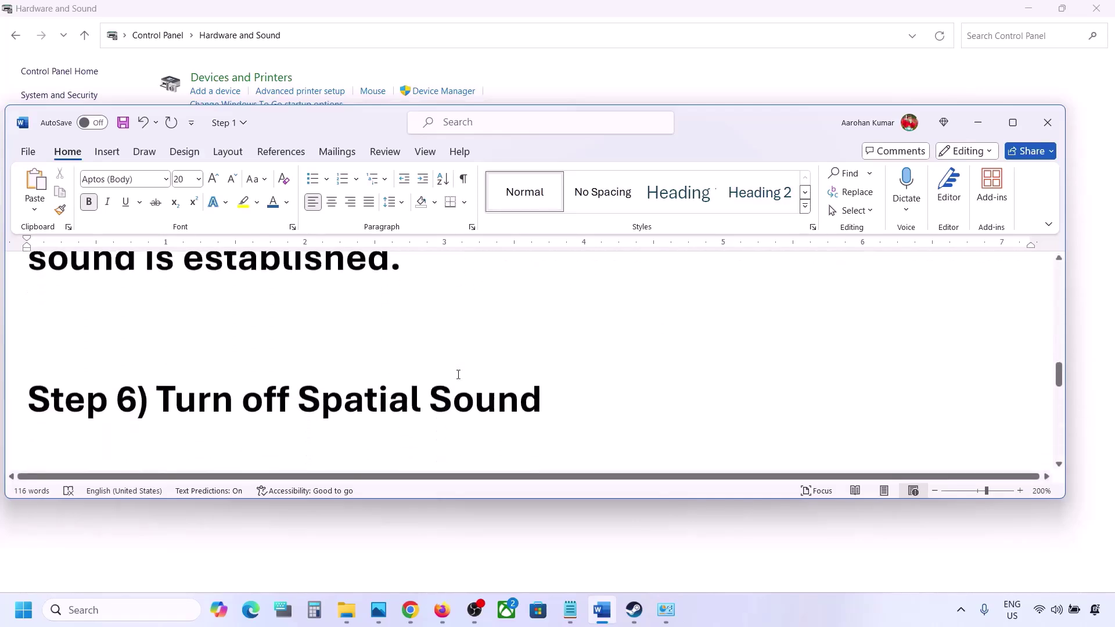
{"action": "left_click_drag", "start_coordinate": [178, 387], "coordinate": [537, 386]}
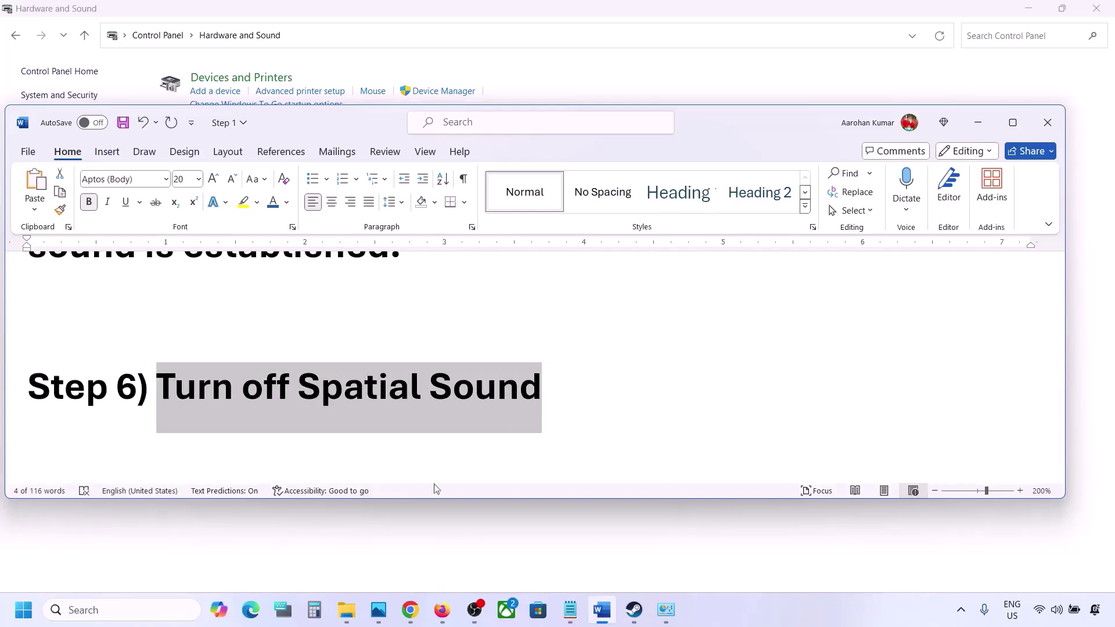
Step: Search Windows for Control Panel, open it and bring up the Sound dialog from Hardware and Sound
{"action": "left_click", "coordinate": [110, 609]}
{"action": "type", "text": "control"}
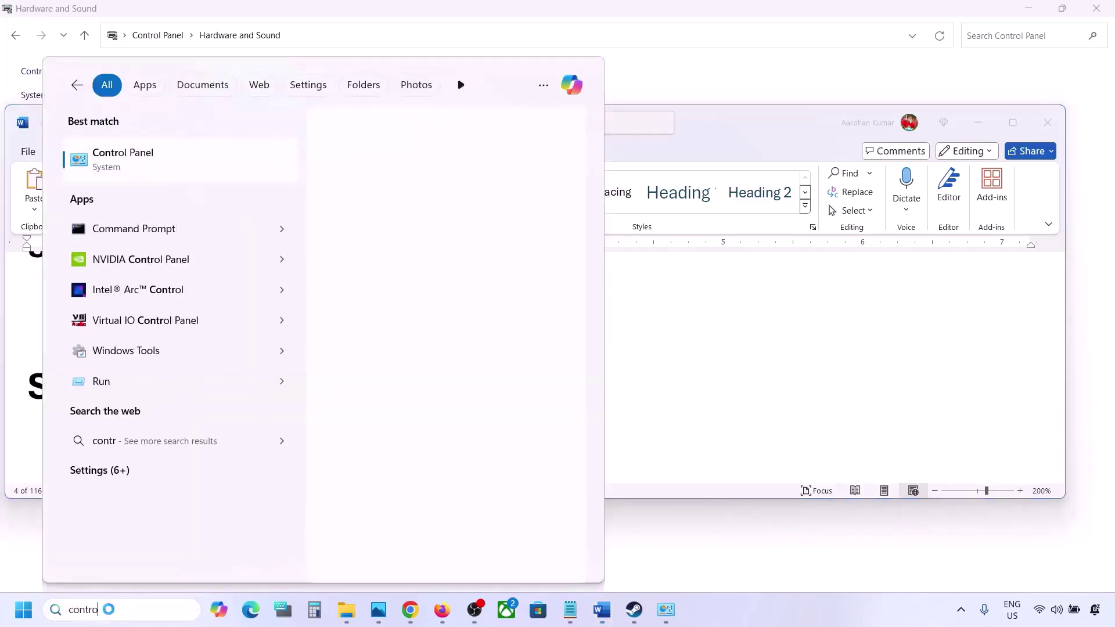
{"action": "left_click", "coordinate": [390, 265]}
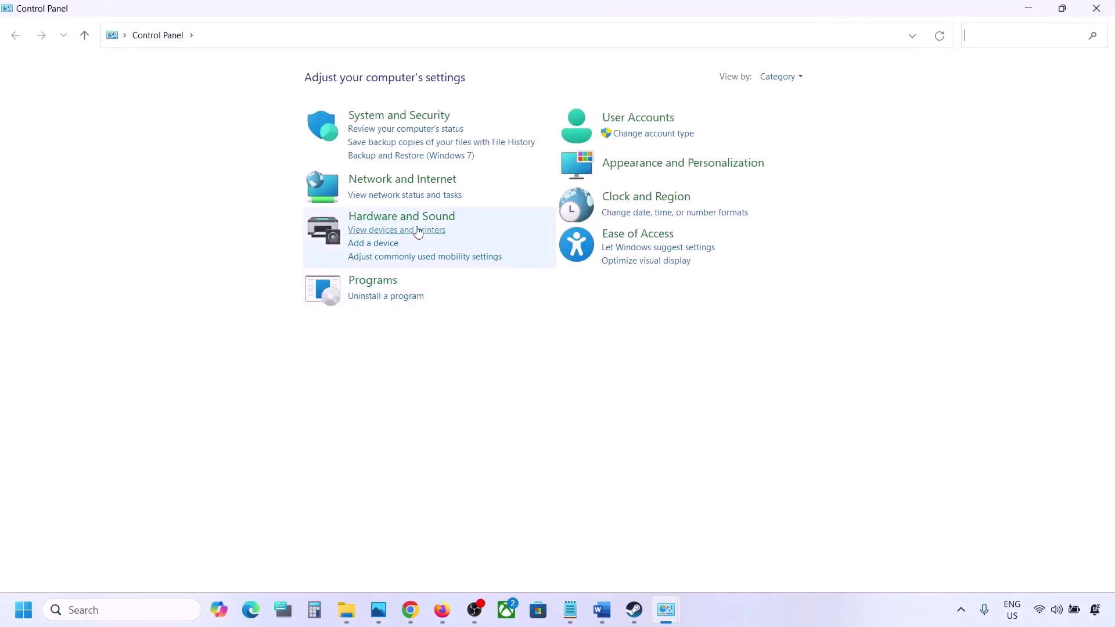
{"action": "left_click", "coordinate": [392, 216]}
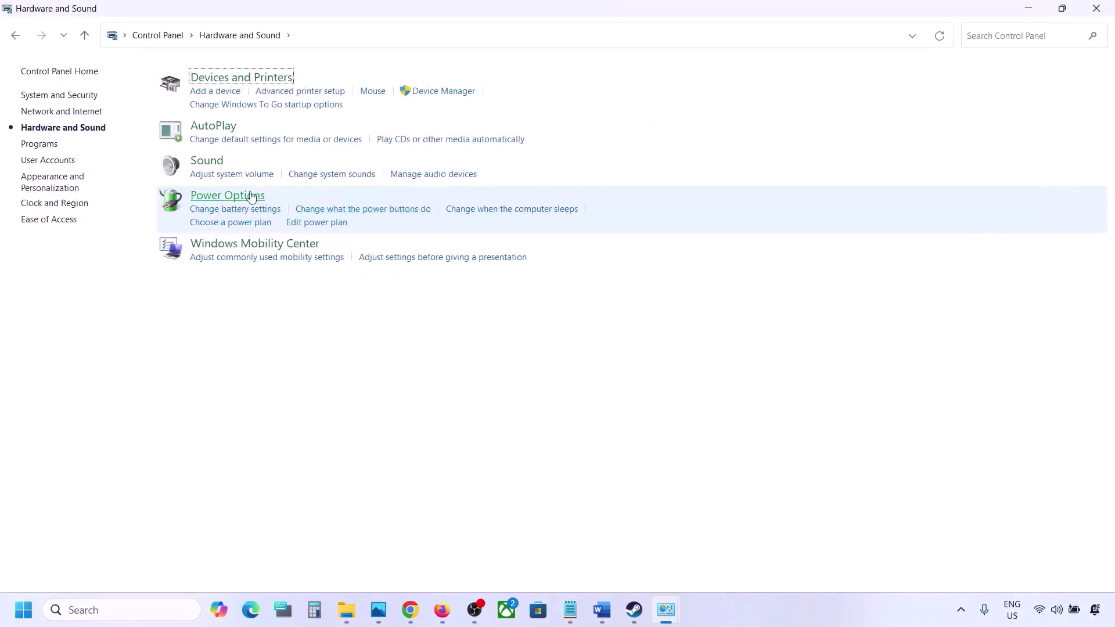
{"action": "left_click", "coordinate": [214, 167]}
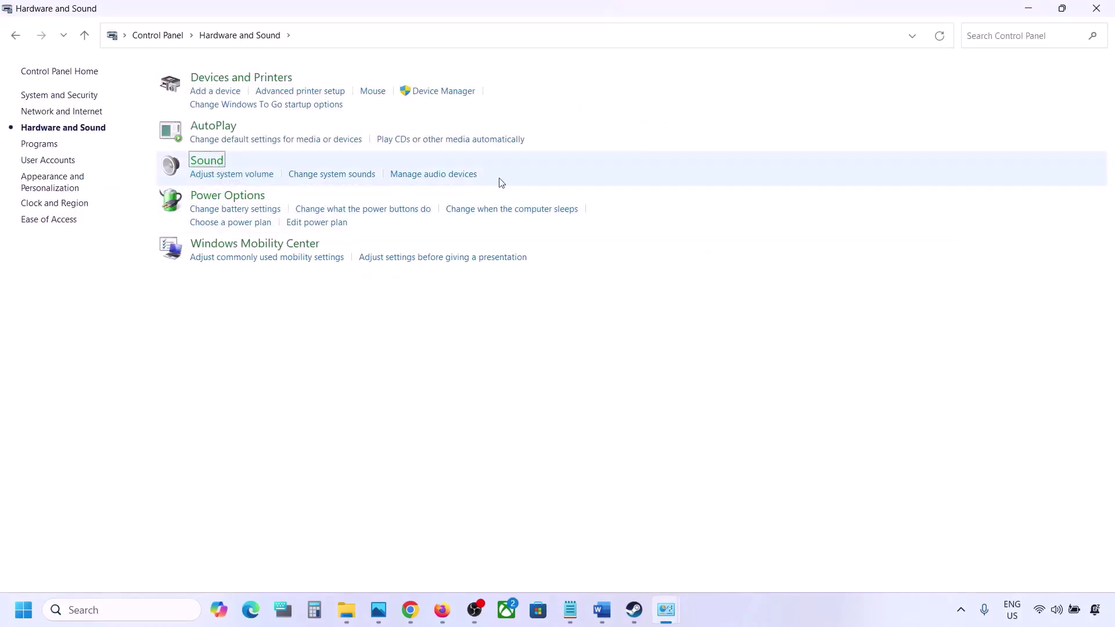
{"action": "left_click_drag", "start_coordinate": [221, 78], "coordinate": [481, 130]}
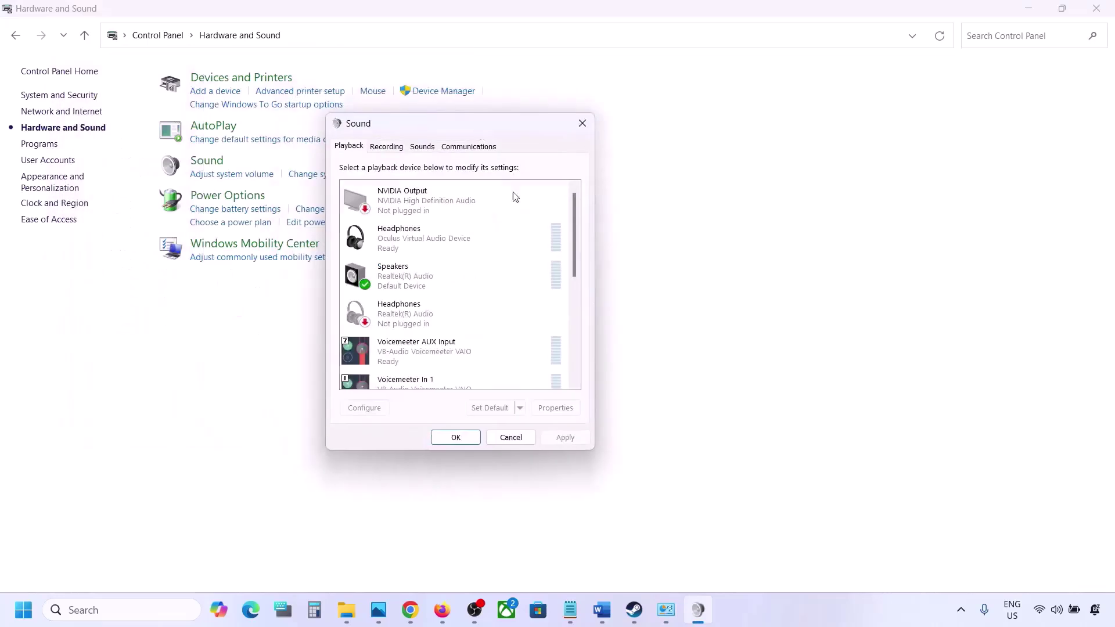
Step: Open the properties of the Realtek Speakers playback device and show its spatial sound settings
{"action": "left_click", "coordinate": [412, 279]}
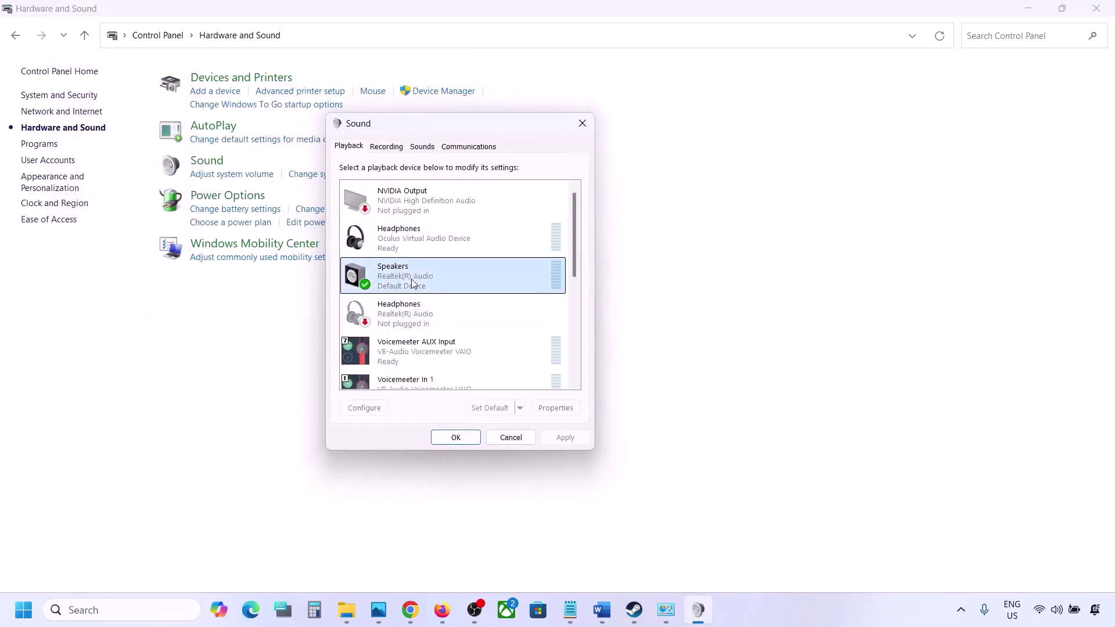
{"action": "right_click", "coordinate": [427, 278]}
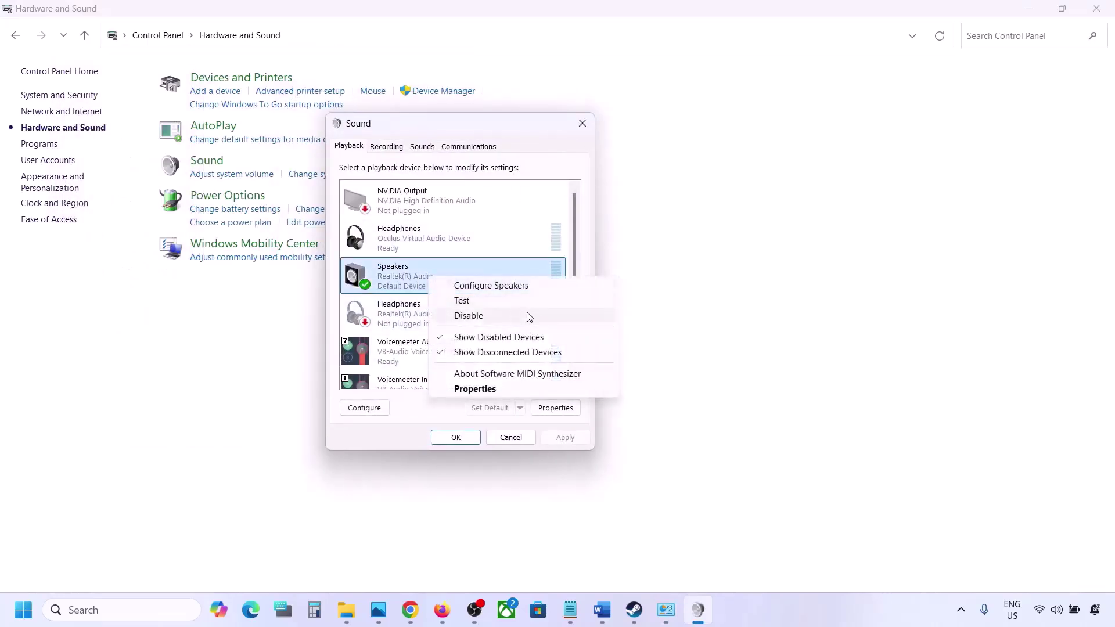
{"action": "left_click", "coordinate": [474, 389]}
{"action": "left_click", "coordinate": [485, 201]}
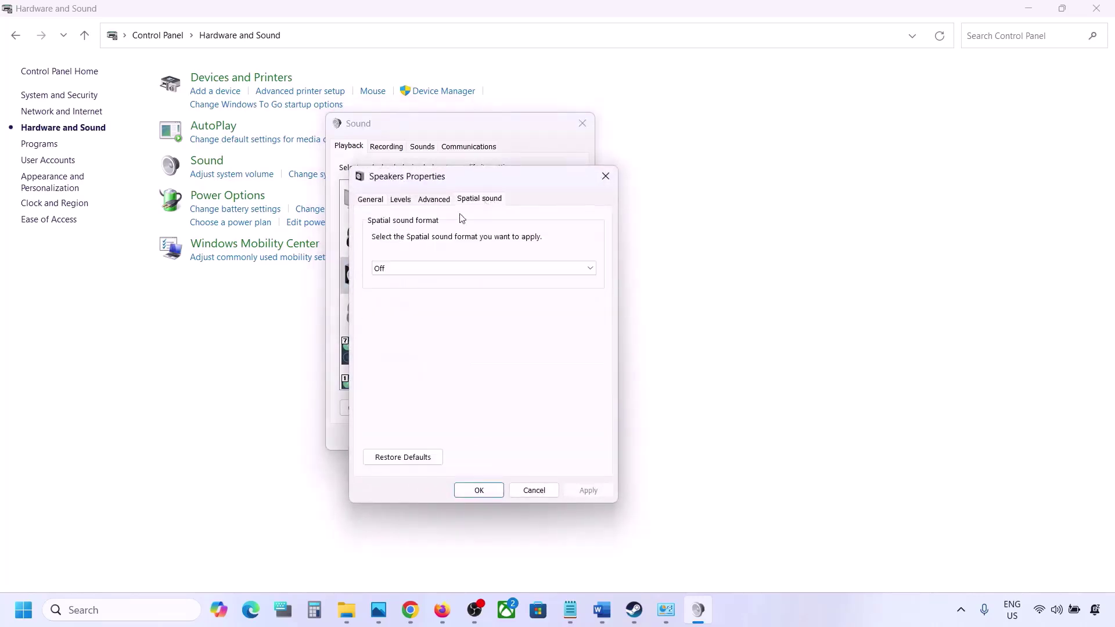
Step: Set the speakers' spatial sound format to Off, apply it and close the sound dialogs and the Control Panel window
{"action": "left_click", "coordinate": [409, 268]}
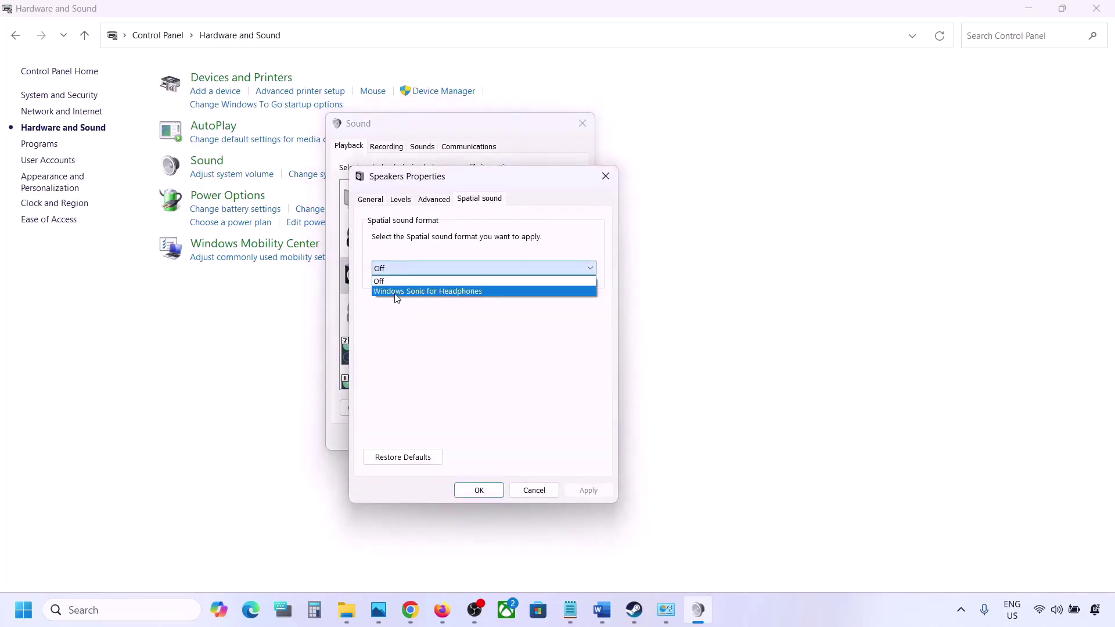
{"action": "left_click", "coordinate": [386, 282]}
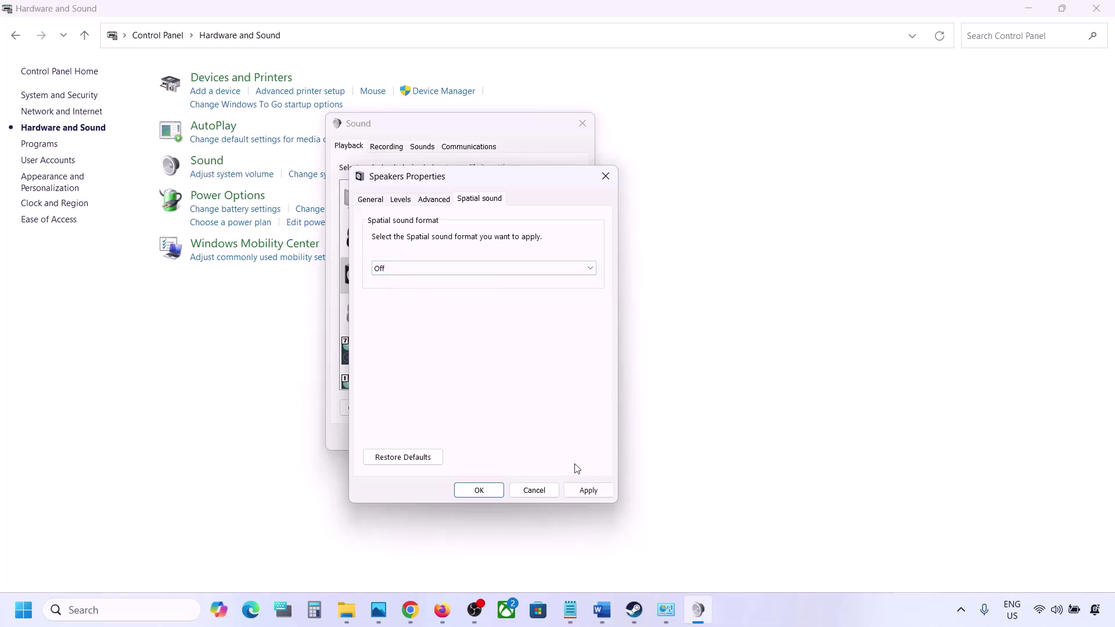
{"action": "left_click", "coordinate": [585, 493]}
{"action": "left_click", "coordinate": [482, 491]}
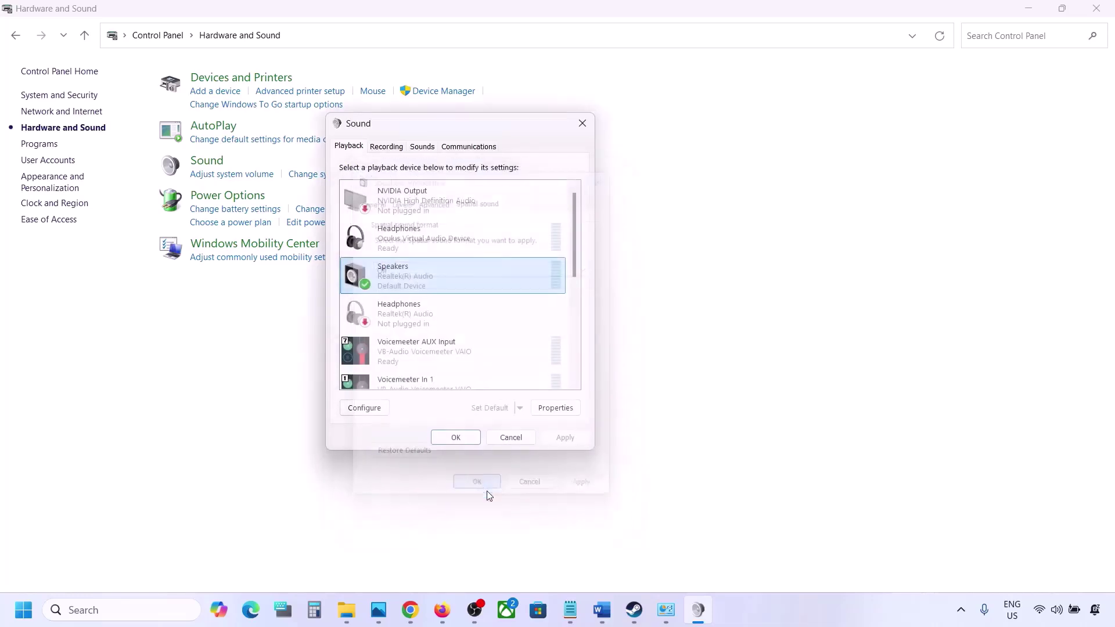
{"action": "left_click", "coordinate": [469, 438]}
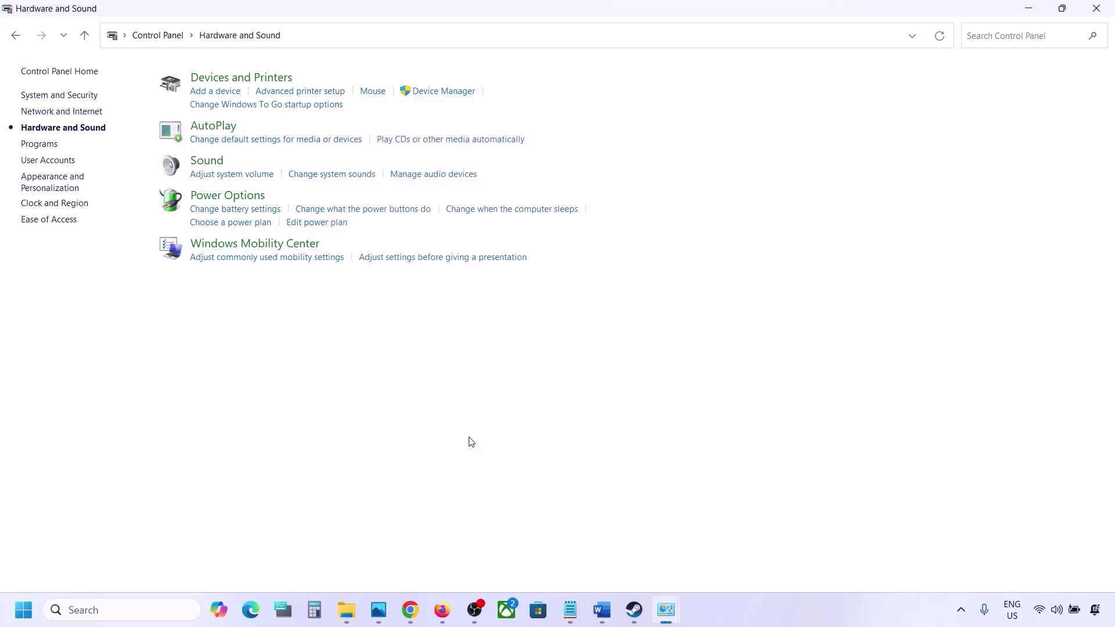
{"action": "left_click", "coordinate": [1096, 10]}
Step: Read Step 7 in the maximized Word notes, highlighting the instructions on disabling Oculus/voicemeeter audio devices in the sound control panel and device manager
{"action": "scroll", "coordinate": [510, 388], "scroll_direction": "down", "scroll_amount": 3}
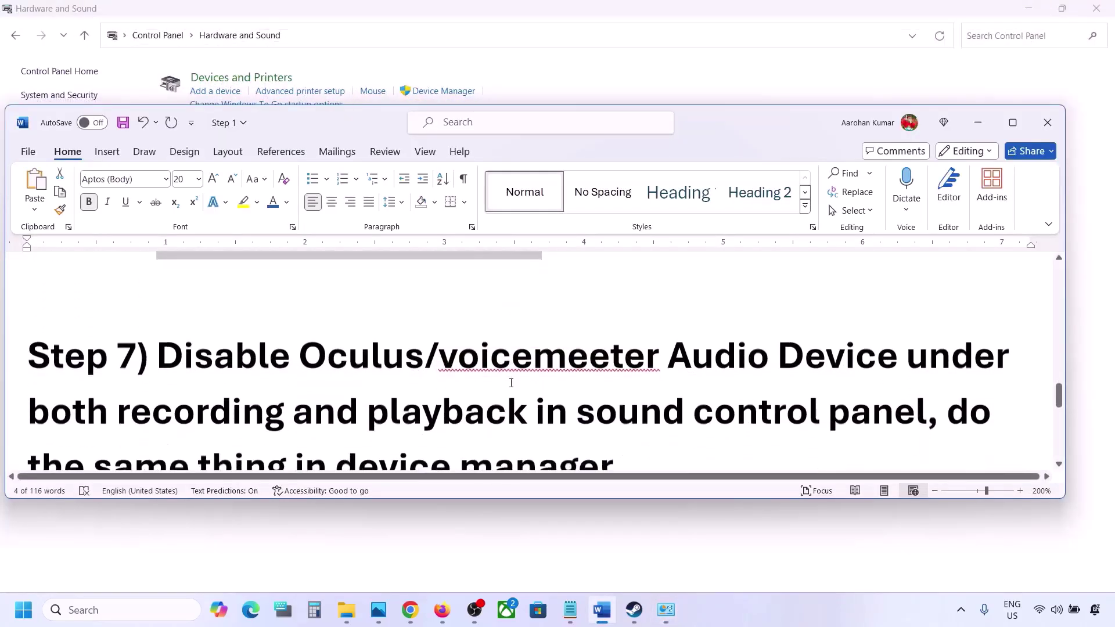
{"action": "left_click", "coordinate": [1012, 122]}
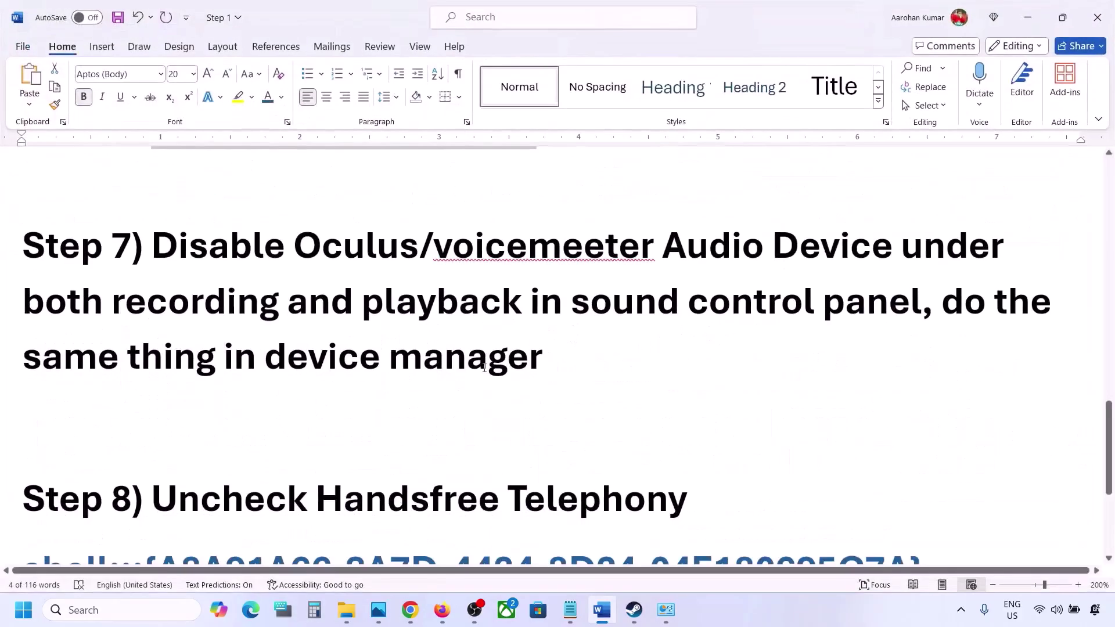
{"action": "scroll", "coordinate": [295, 375], "scroll_direction": "up", "scroll_amount": 2}
{"action": "left_click_drag", "start_coordinate": [296, 370], "coordinate": [553, 374]}
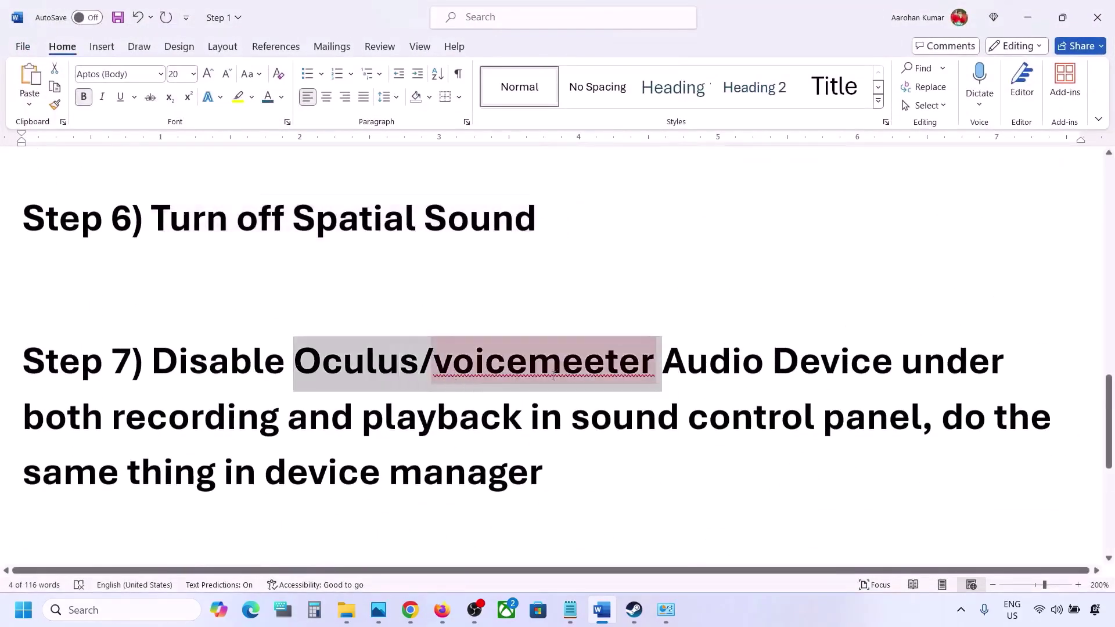
{"action": "left_click", "coordinate": [714, 370]}
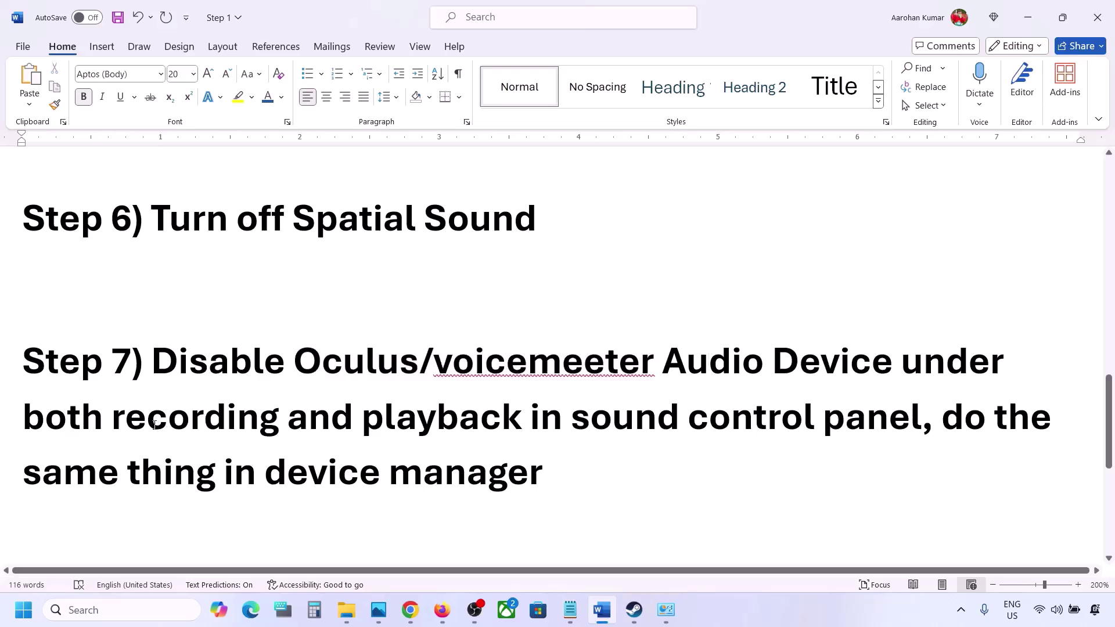
{"action": "left_click_drag", "start_coordinate": [177, 346], "coordinate": [818, 420]}
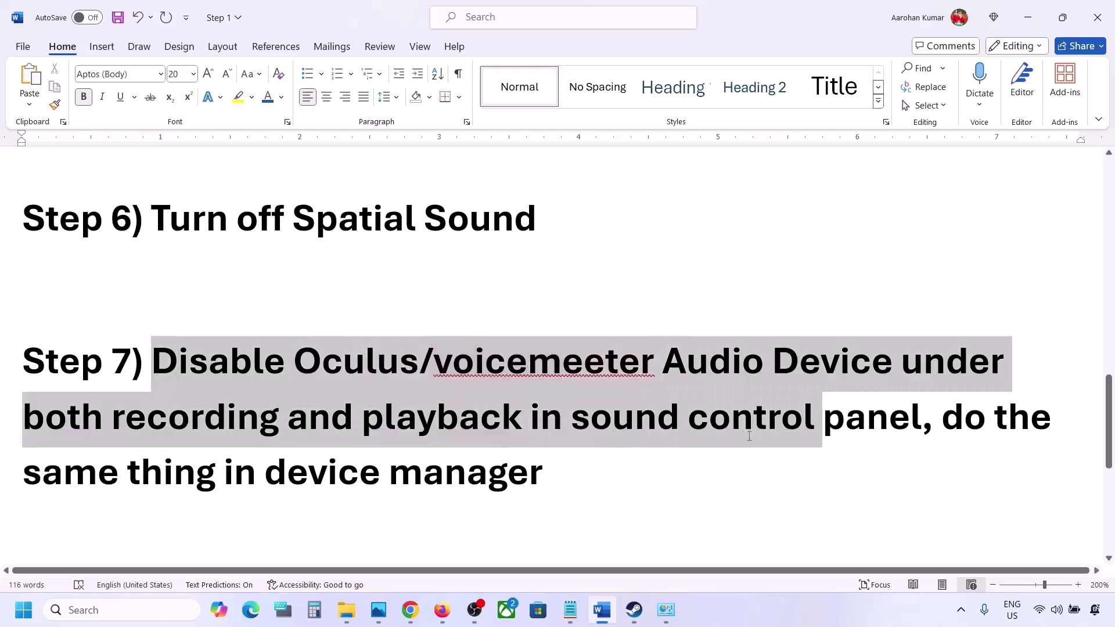
{"action": "left_click_drag", "start_coordinate": [143, 473], "coordinate": [544, 479]}
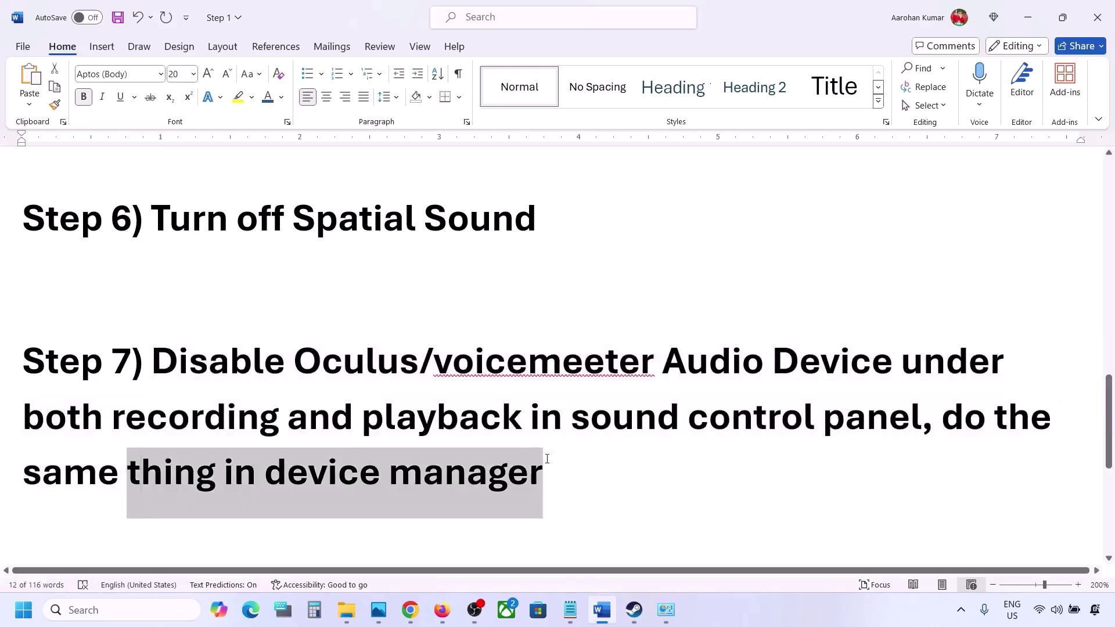
Step: Search Windows for Control Panel, bring up the Sound dialog from Hardware and Sound, and move it aside
{"action": "left_click", "coordinate": [114, 605]}
{"action": "type", "text": "contro"}
{"action": "type", "text": "l"}
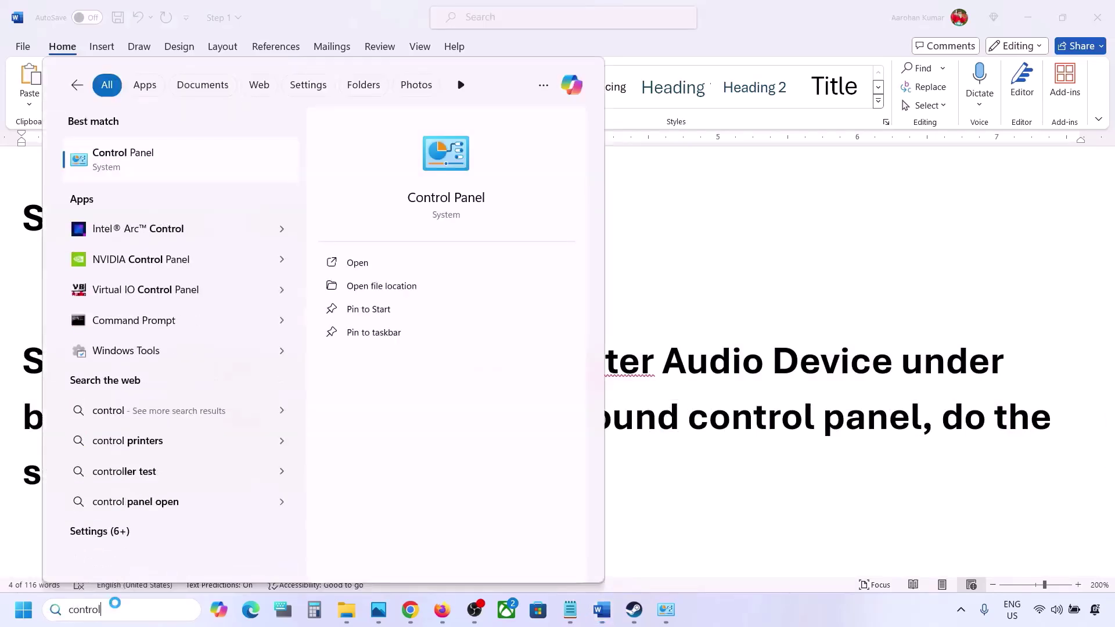
{"action": "key", "text": "Return"}
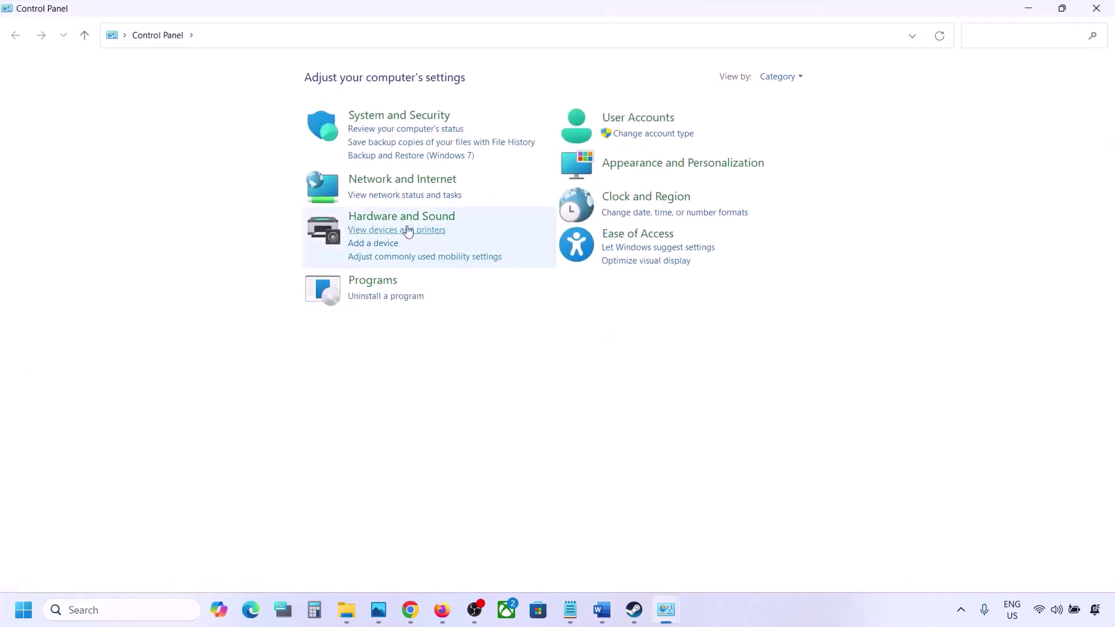
{"action": "left_click", "coordinate": [379, 220]}
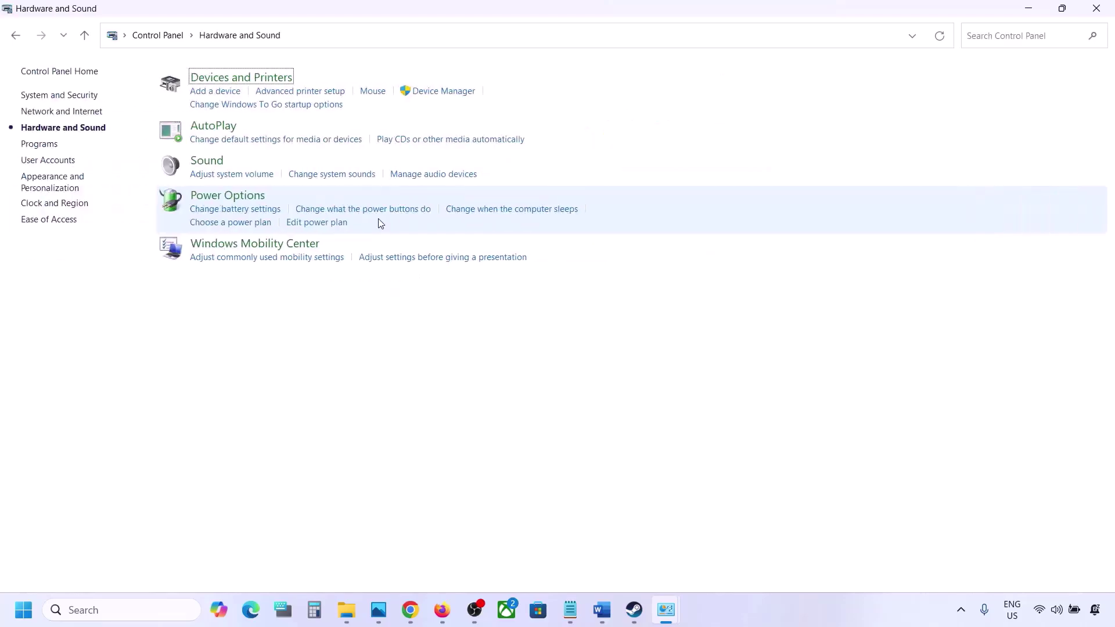
{"action": "left_click", "coordinate": [216, 166]}
{"action": "left_click_drag", "start_coordinate": [222, 97], "coordinate": [653, 123]}
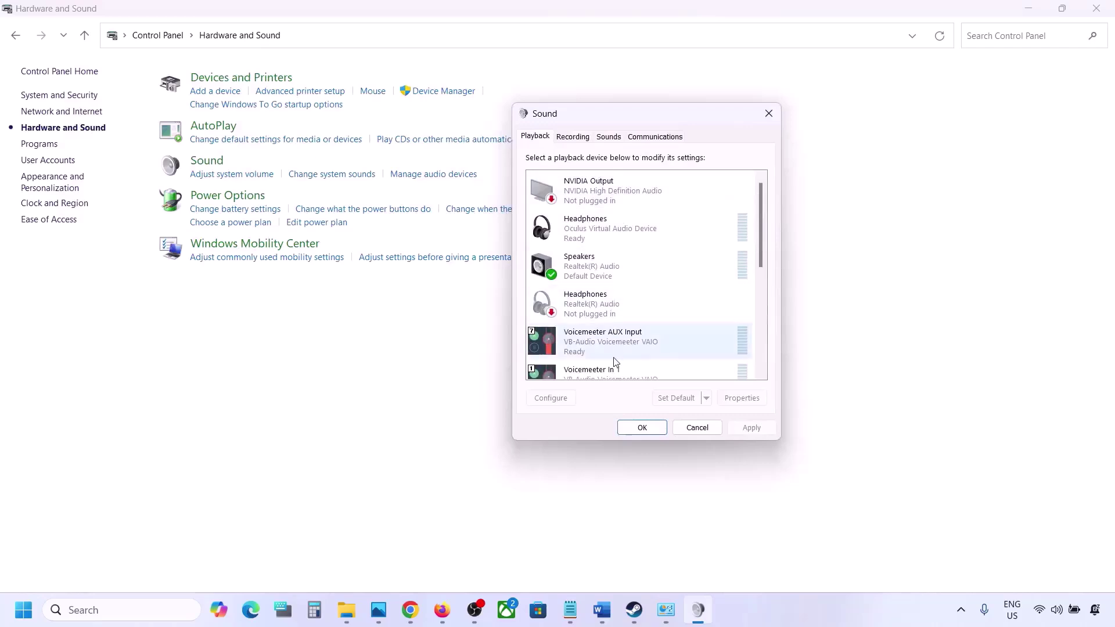
Step: Look through the playback device list for the Realtek speakers and any Oculus or Voicemeeter audio devices
{"action": "scroll", "coordinate": [627, 281], "scroll_direction": "down", "scroll_amount": 3}
{"action": "scroll", "coordinate": [631, 283], "scroll_direction": "down", "scroll_amount": 1}
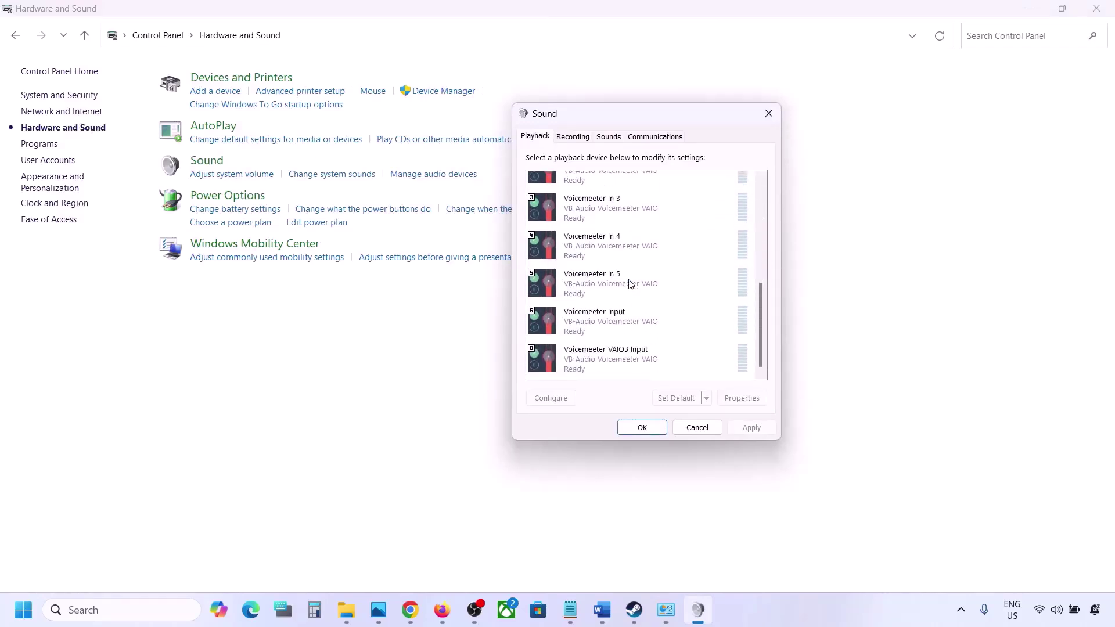
{"action": "scroll", "coordinate": [631, 283], "scroll_direction": "up", "scroll_amount": 3}
{"action": "left_click", "coordinate": [617, 270]}
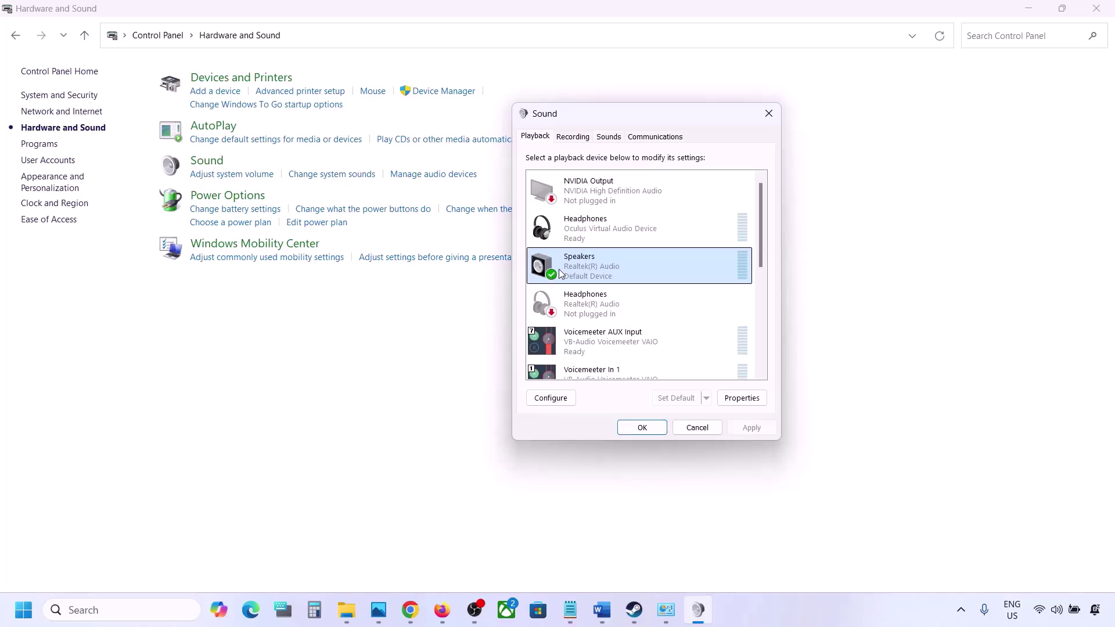
{"action": "scroll", "coordinate": [607, 355], "scroll_direction": "down", "scroll_amount": 2}
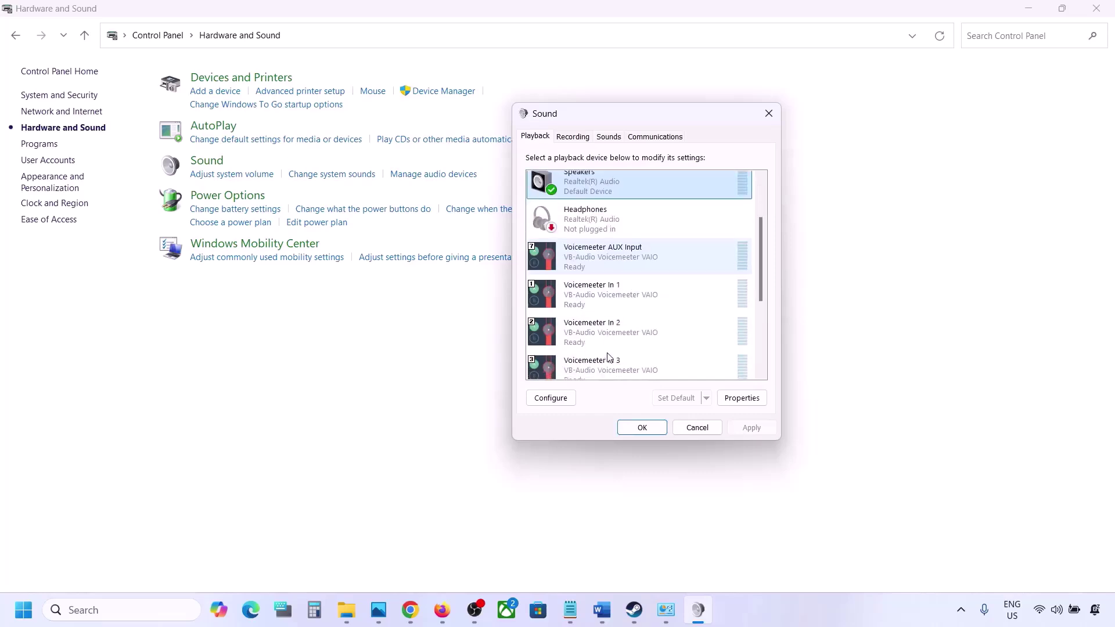
{"action": "scroll", "coordinate": [608, 356], "scroll_direction": "down", "scroll_amount": 3}
{"action": "scroll", "coordinate": [640, 320], "scroll_direction": "up", "scroll_amount": 5}
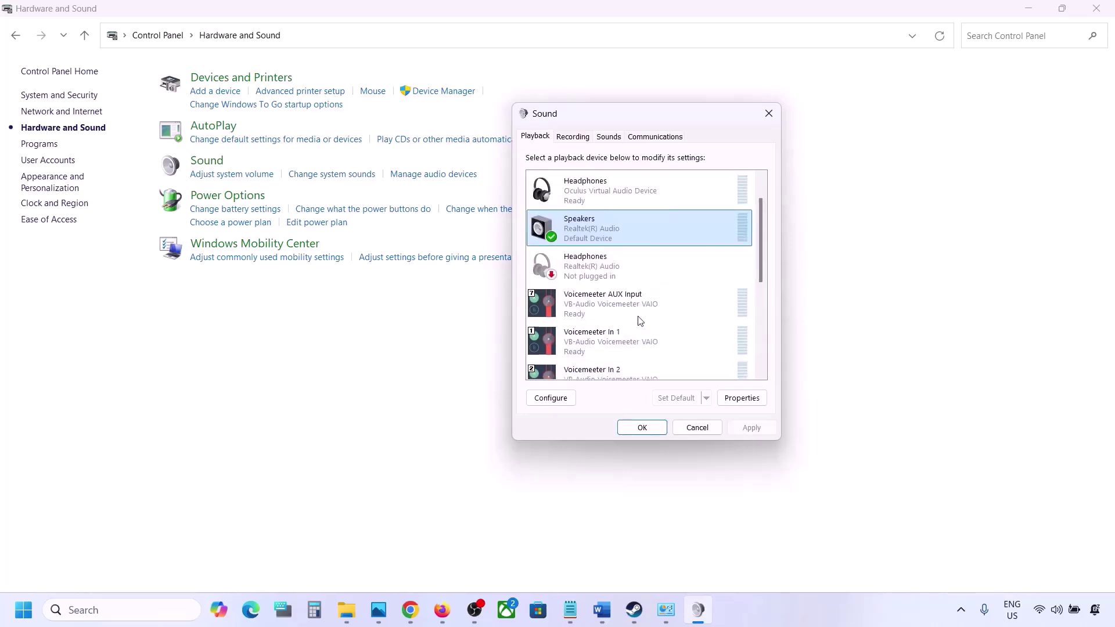
{"action": "scroll", "coordinate": [617, 215], "scroll_direction": "up", "scroll_amount": 1}
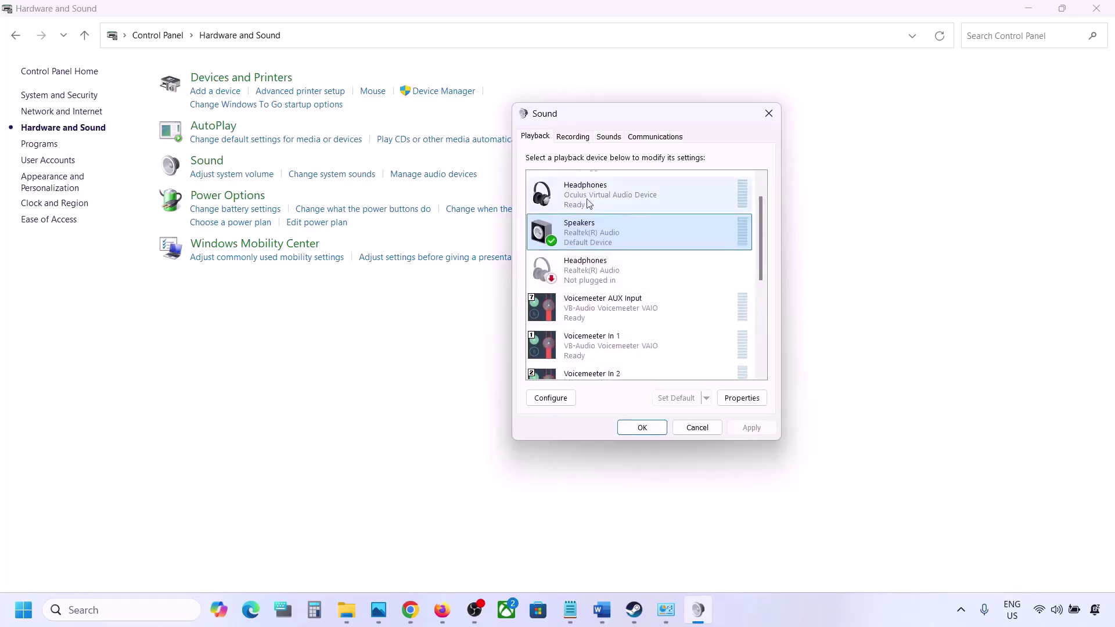
Step: Disable the Oculus Virtual Audio Device headphones in the playback devices and check their status
{"action": "left_click", "coordinate": [586, 199]}
{"action": "right_click", "coordinate": [594, 197]}
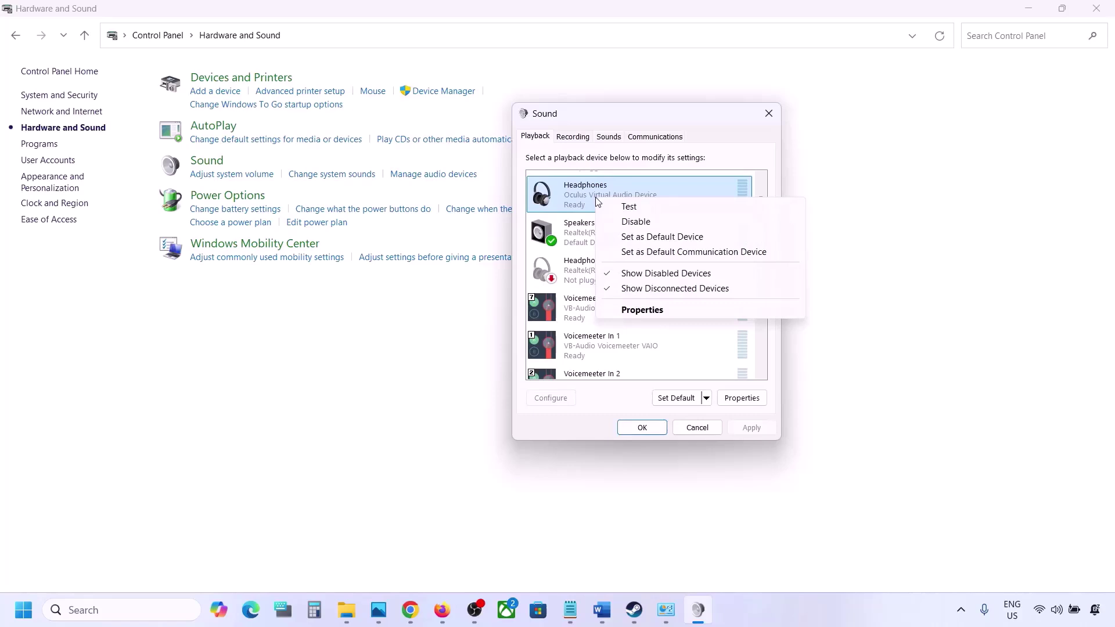
{"action": "left_click", "coordinate": [635, 221]}
{"action": "scroll", "coordinate": [620, 251], "scroll_direction": "down", "scroll_amount": 2}
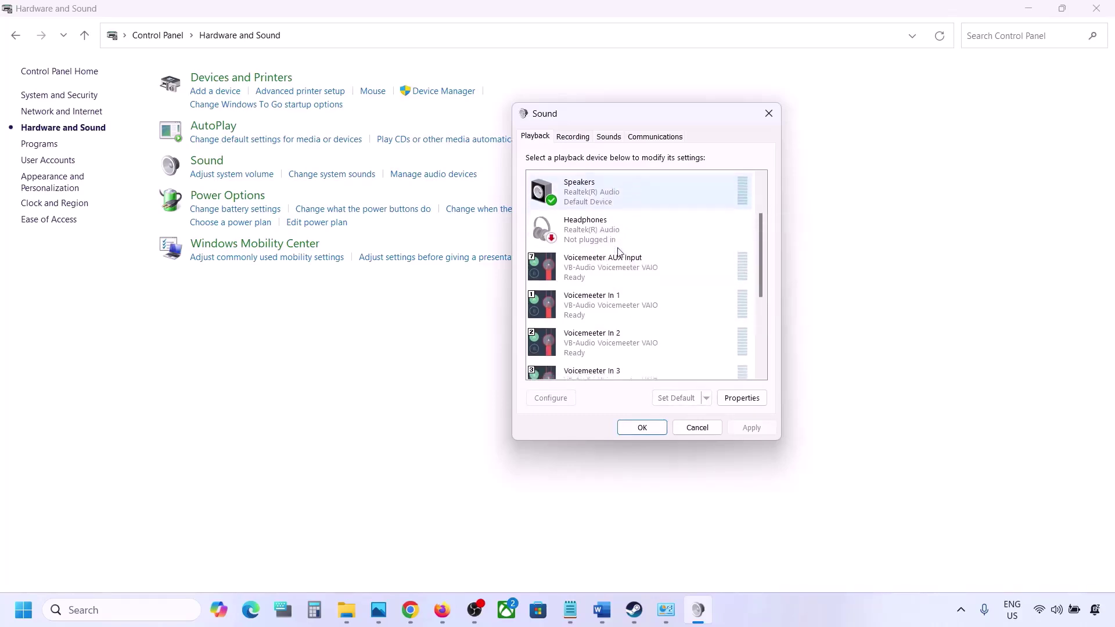
{"action": "scroll", "coordinate": [620, 251], "scroll_direction": "up", "scroll_amount": 3}
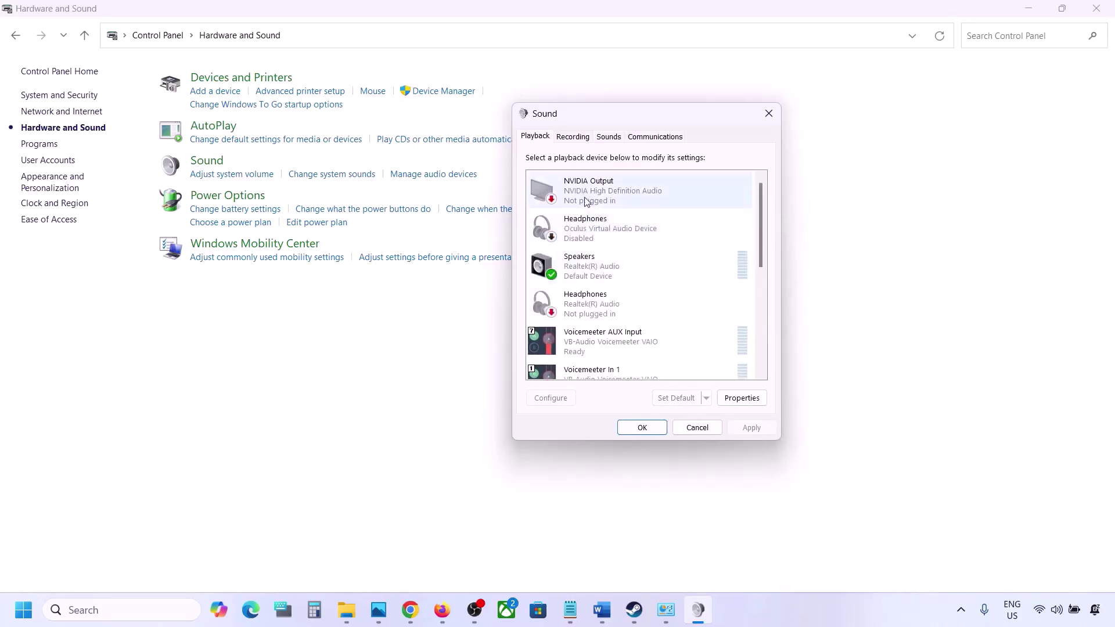
{"action": "right_click", "coordinate": [597, 220]}
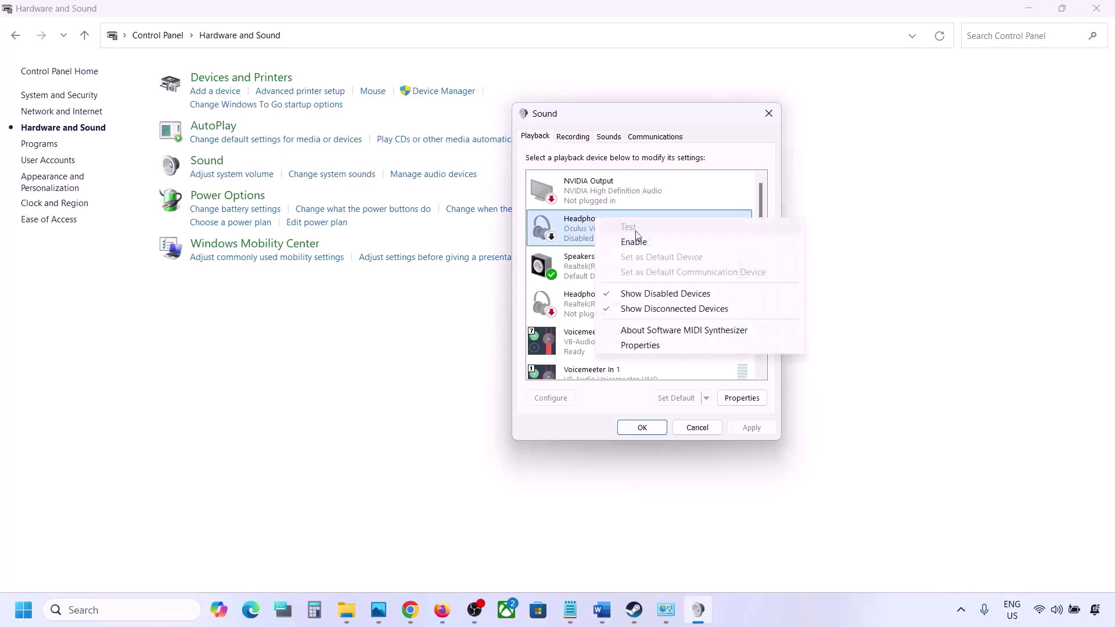
{"action": "left_click", "coordinate": [584, 241]}
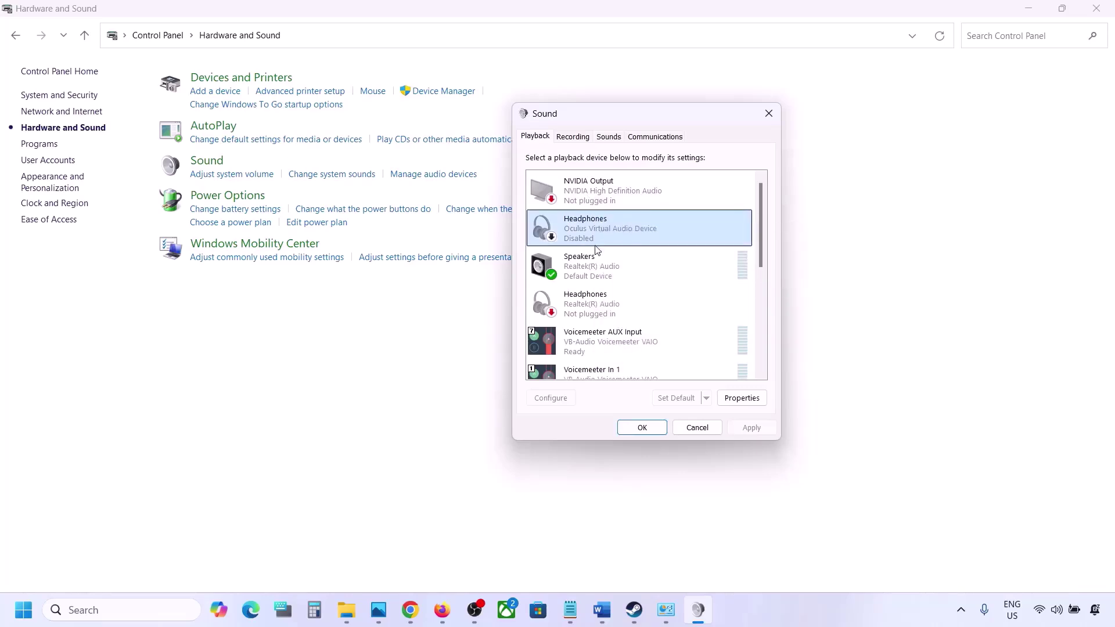
Step: Disable the Voicemeeter AUX Input and Voicemeeter In 1 playback devices
{"action": "scroll", "coordinate": [596, 250], "scroll_direction": "down", "scroll_amount": 1}
{"action": "left_click", "coordinate": [588, 267]}
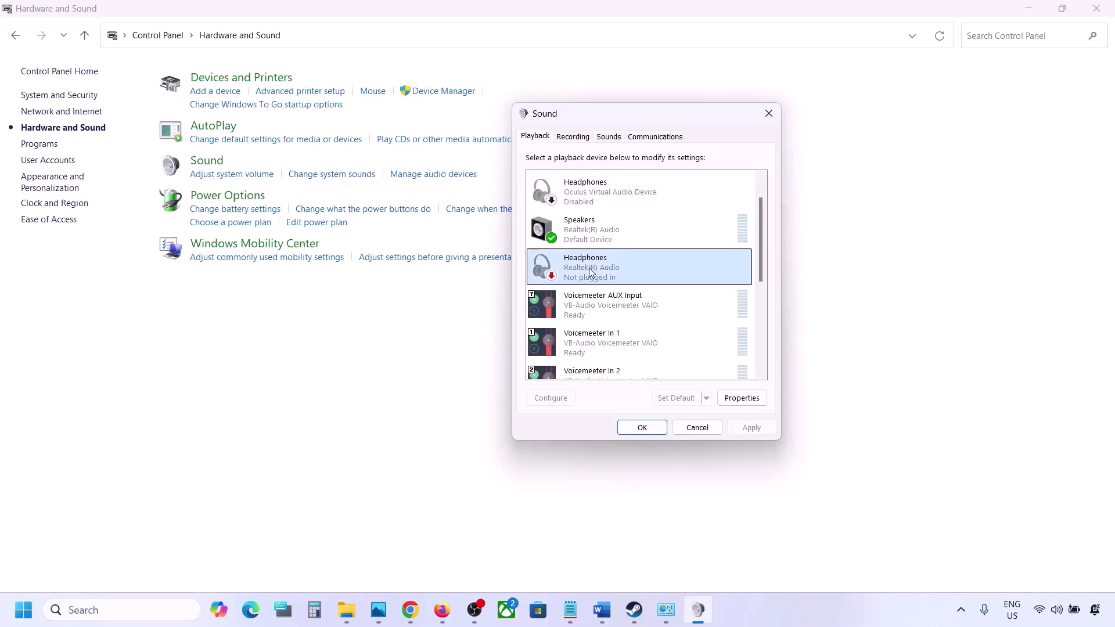
{"action": "scroll", "coordinate": [589, 267], "scroll_direction": "down", "scroll_amount": 1}
{"action": "left_click", "coordinate": [601, 277]}
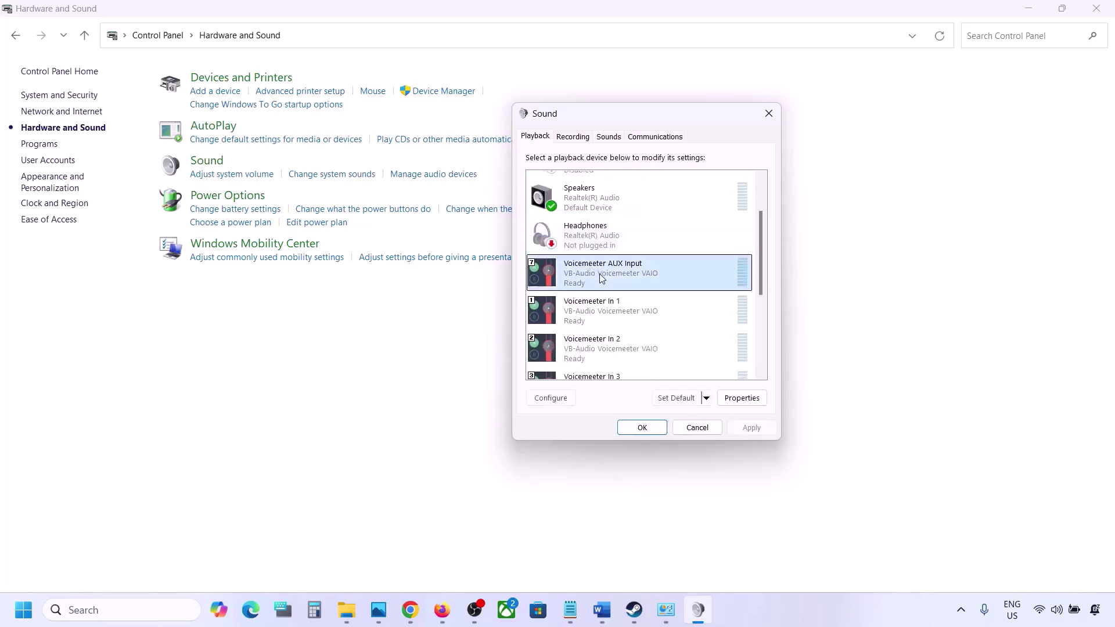
{"action": "right_click", "coordinate": [601, 278]}
{"action": "left_click", "coordinate": [639, 312]}
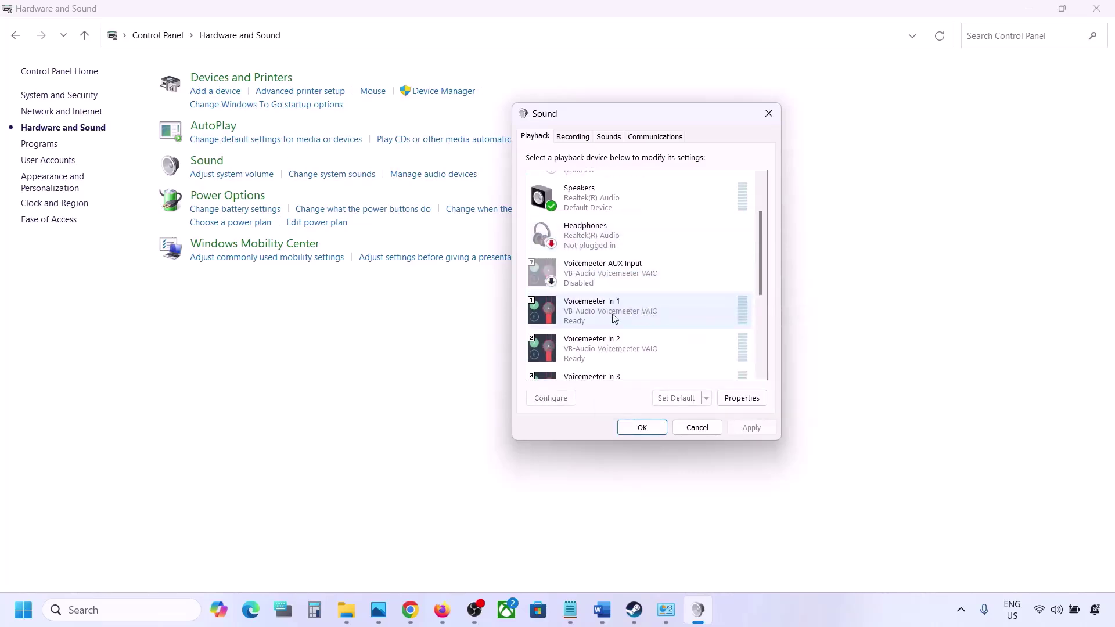
{"action": "right_click", "coordinate": [614, 317]}
{"action": "left_click", "coordinate": [654, 359]}
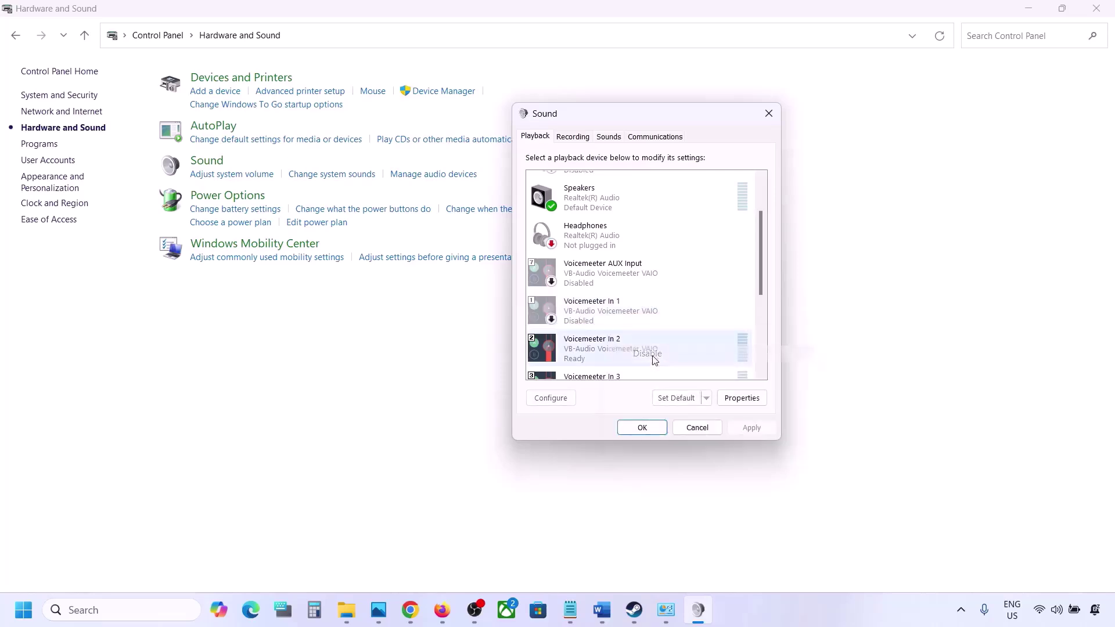
Step: Disable the Voicemeeter In 2 and Voicemeeter In 3 playback devices
{"action": "scroll", "coordinate": [654, 360], "scroll_direction": "down", "scroll_amount": 1}
{"action": "right_click", "coordinate": [612, 319]}
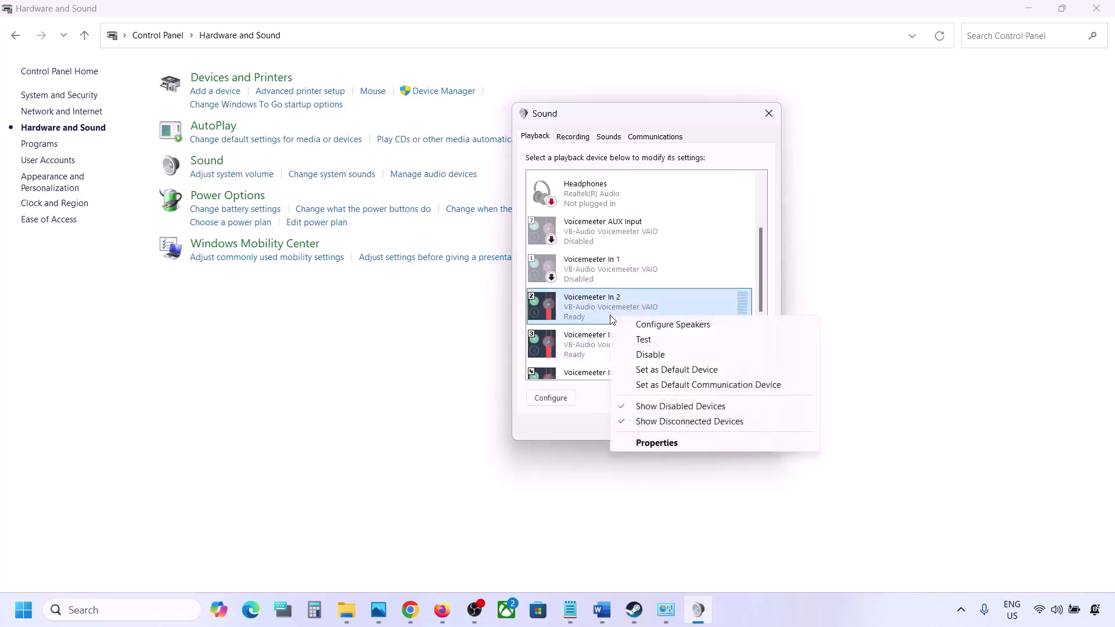
{"action": "left_click", "coordinate": [651, 357]}
{"action": "right_click", "coordinate": [601, 352]}
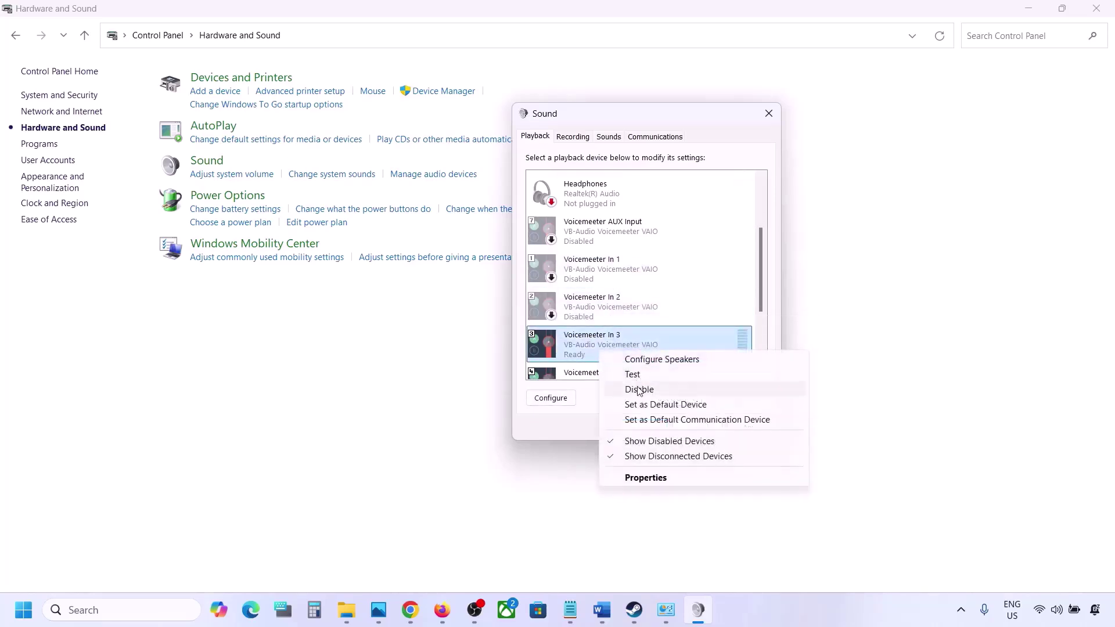
{"action": "left_click", "coordinate": [638, 390]}
Step: Disable the remaining Voicemeeter playback devices: Voicemeeter Input, In 5, In 4 and VAIO3 Input
{"action": "scroll", "coordinate": [630, 342], "scroll_direction": "down", "scroll_amount": 3}
{"action": "right_click", "coordinate": [615, 330]}
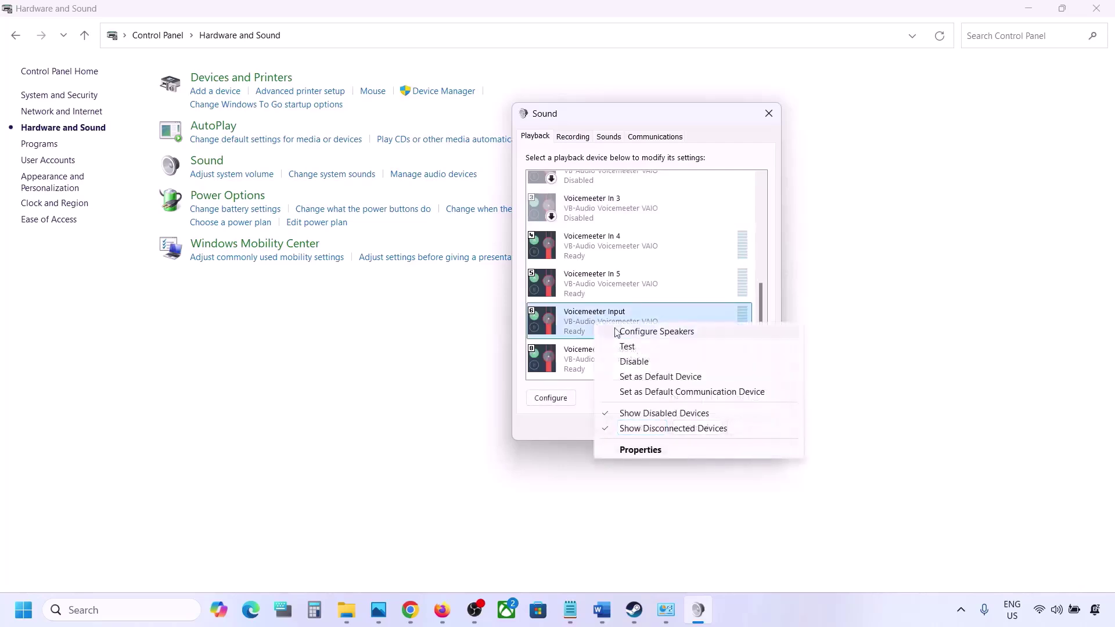
{"action": "left_click", "coordinate": [636, 363]}
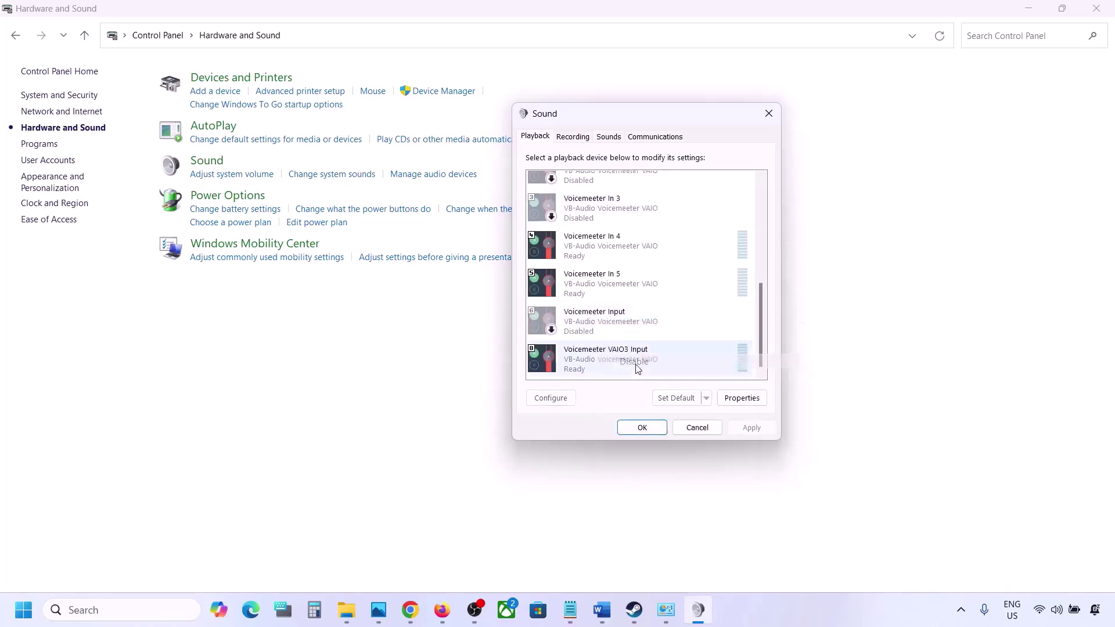
{"action": "right_click", "coordinate": [586, 290]}
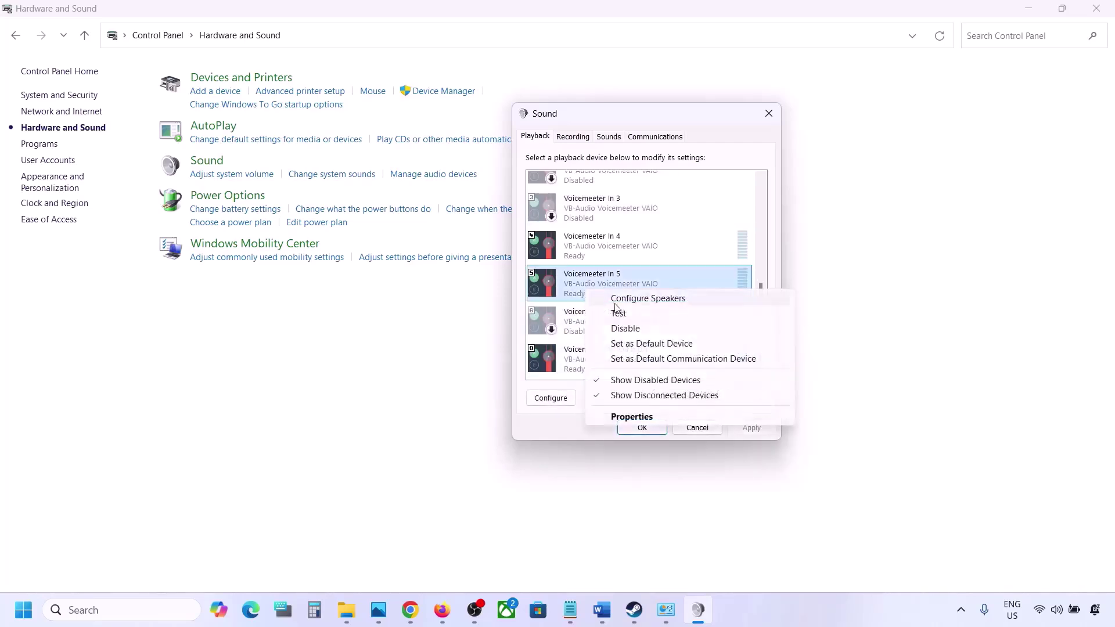
{"action": "left_click", "coordinate": [625, 328]}
{"action": "right_click", "coordinate": [592, 250]}
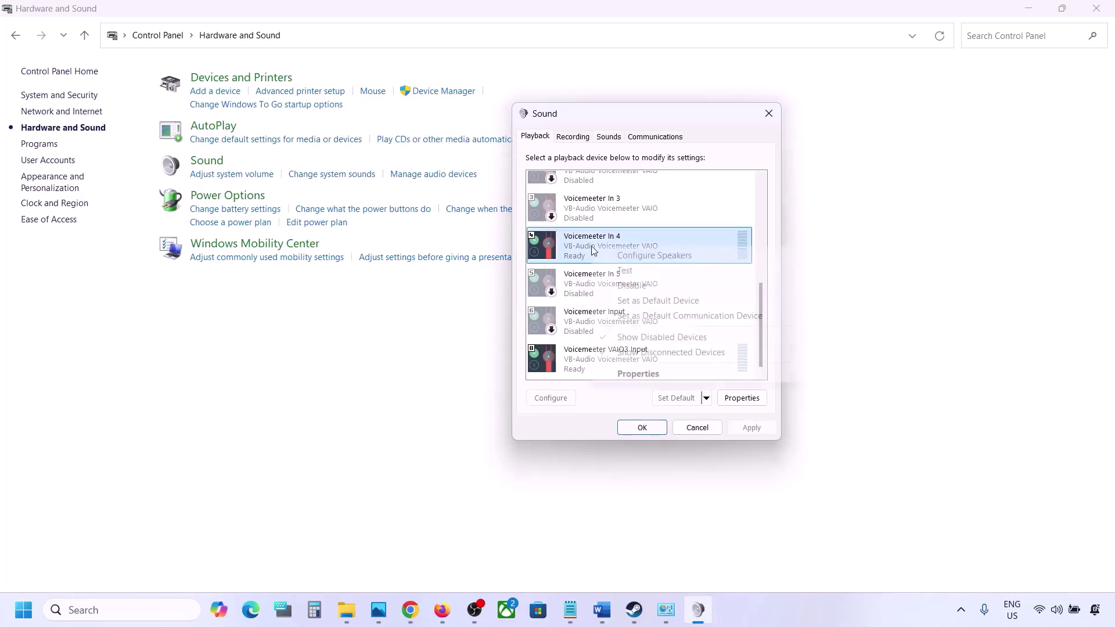
{"action": "left_click", "coordinate": [624, 285]}
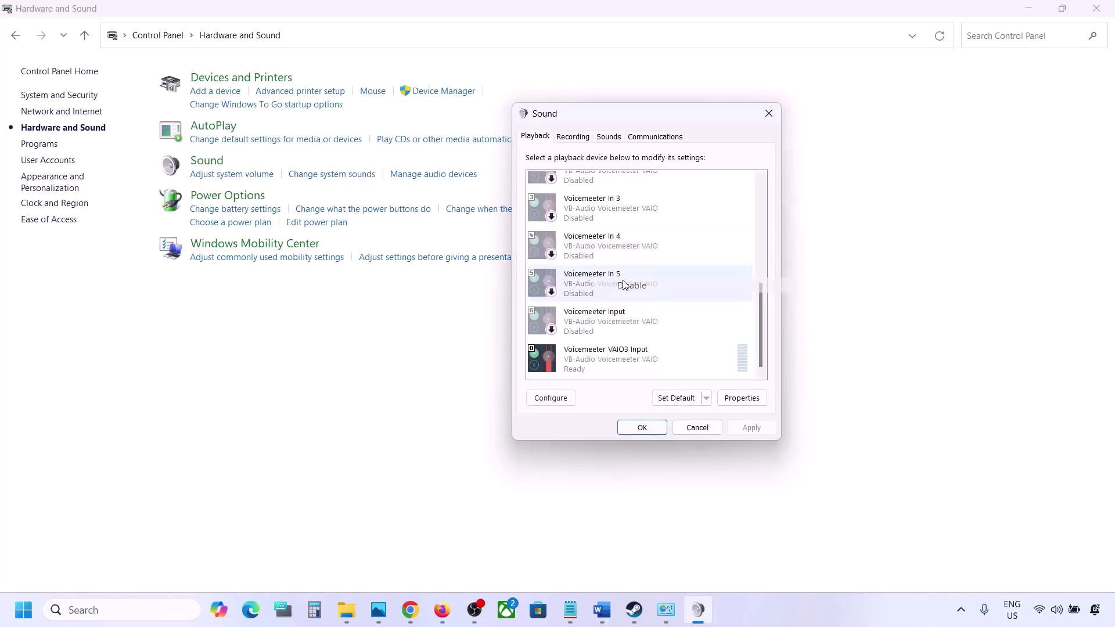
{"action": "right_click", "coordinate": [590, 356]}
{"action": "left_click", "coordinate": [624, 390]}
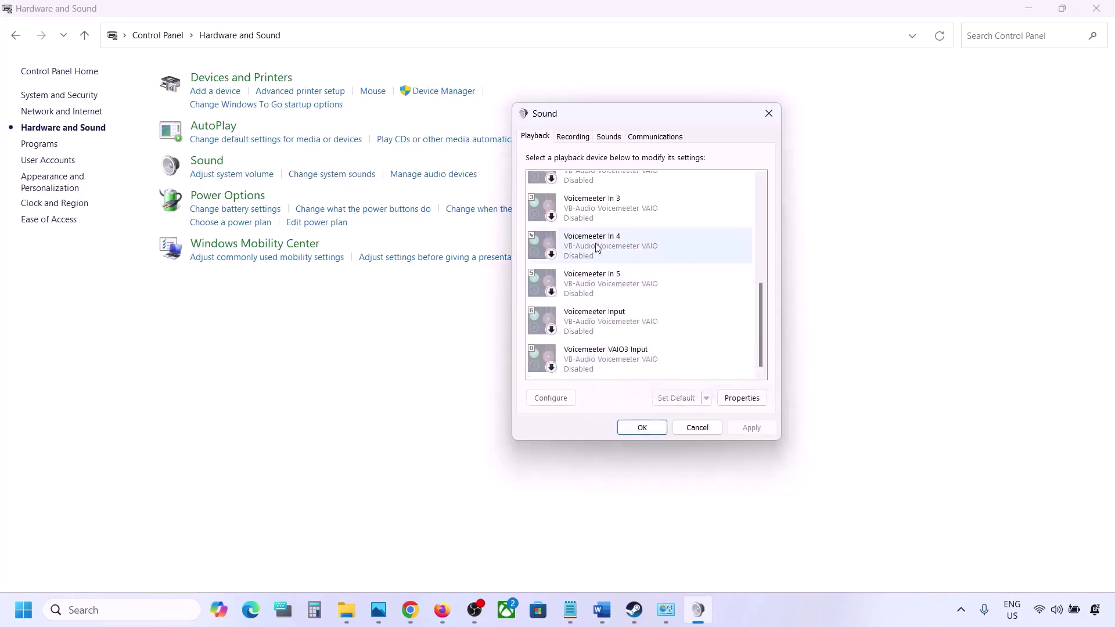
Step: Select the Realtek speakers among the playback devices and check their available device options
{"action": "scroll", "coordinate": [598, 248], "scroll_direction": "up", "scroll_amount": 5}
{"action": "left_click", "coordinate": [605, 272]}
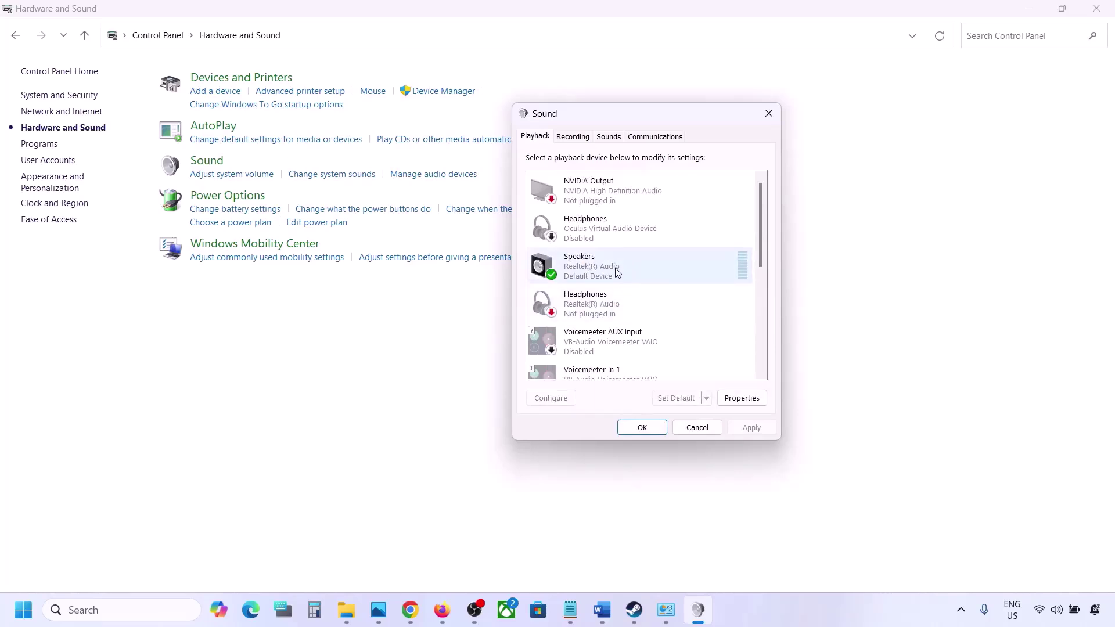
{"action": "right_click", "coordinate": [615, 268]}
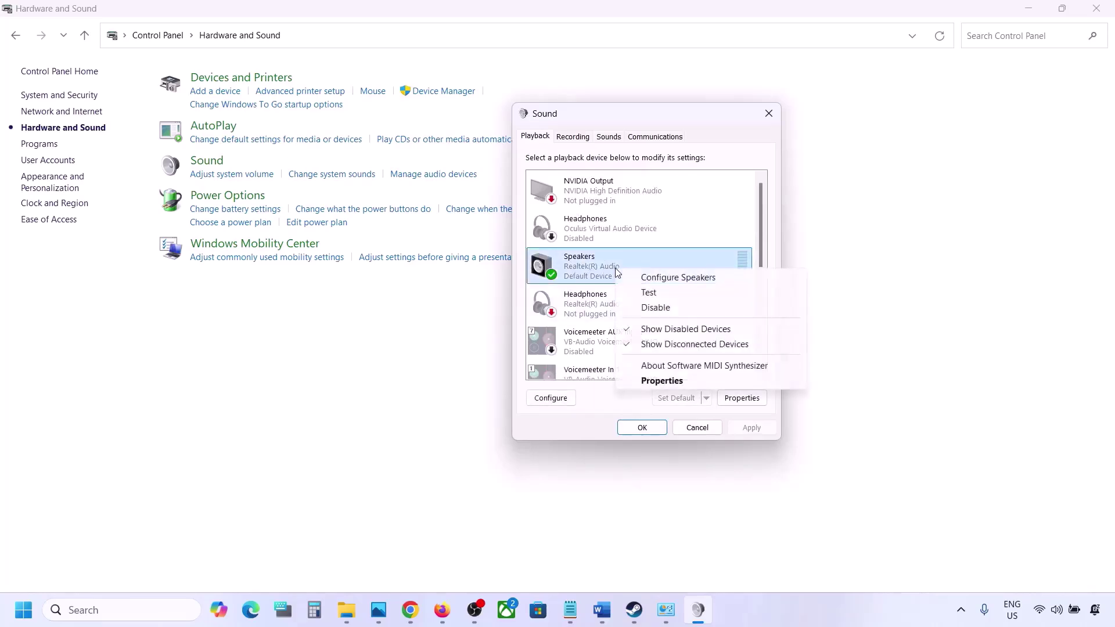
{"action": "left_click", "coordinate": [586, 282]}
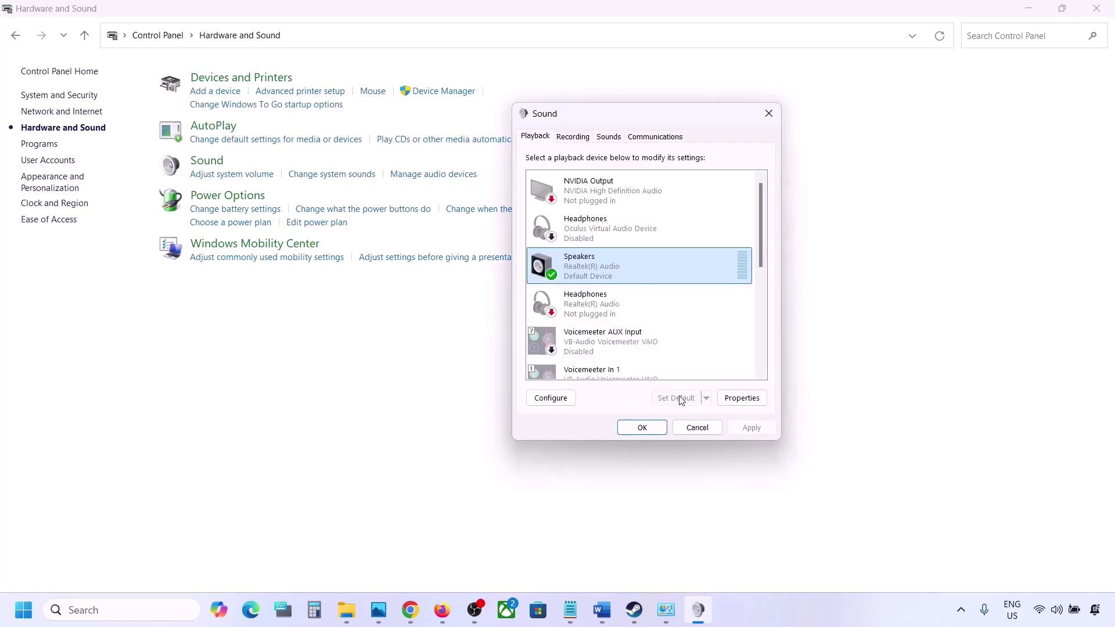
Step: Look through the recording devices and compare them with the playback devices
{"action": "left_click", "coordinate": [573, 137]}
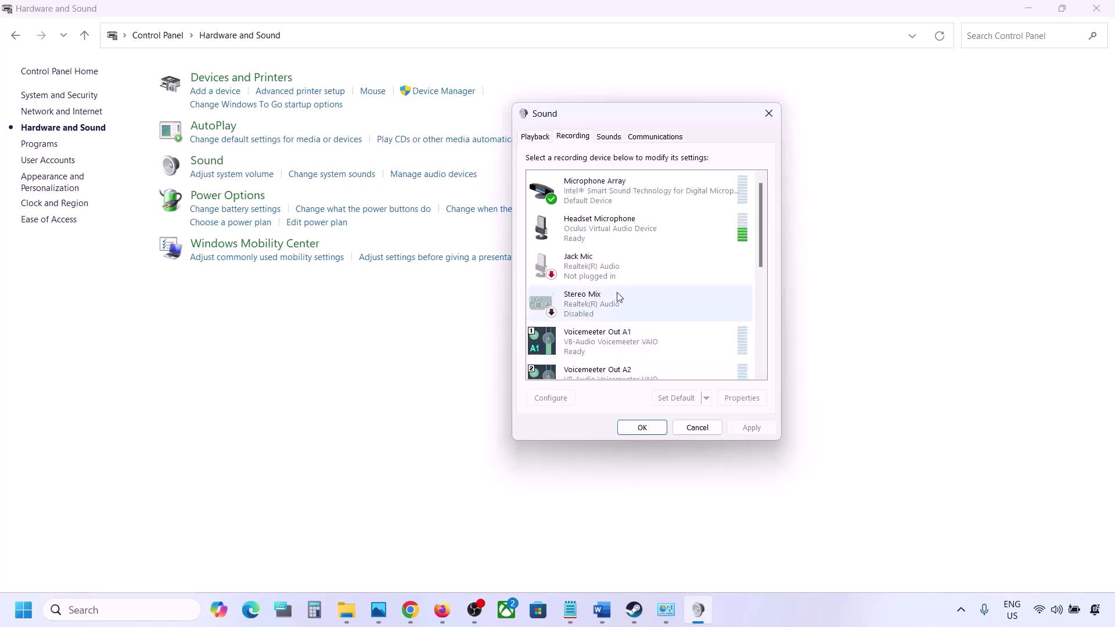
{"action": "scroll", "coordinate": [617, 293], "scroll_direction": "down", "scroll_amount": 5}
{"action": "scroll", "coordinate": [617, 297], "scroll_direction": "up", "scroll_amount": 3}
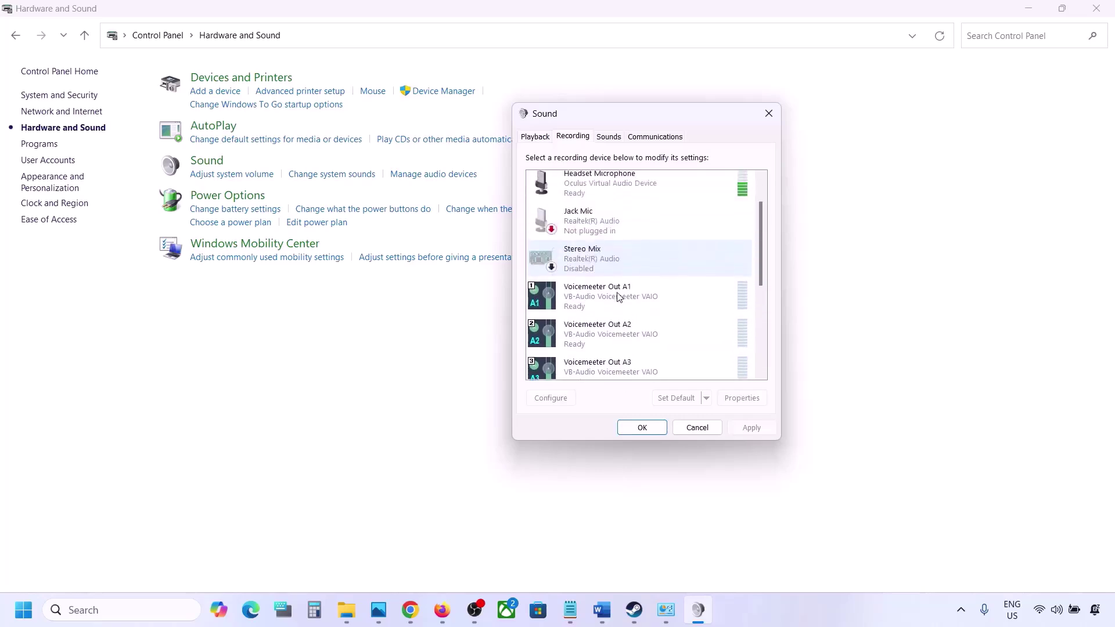
{"action": "left_click", "coordinate": [525, 138]}
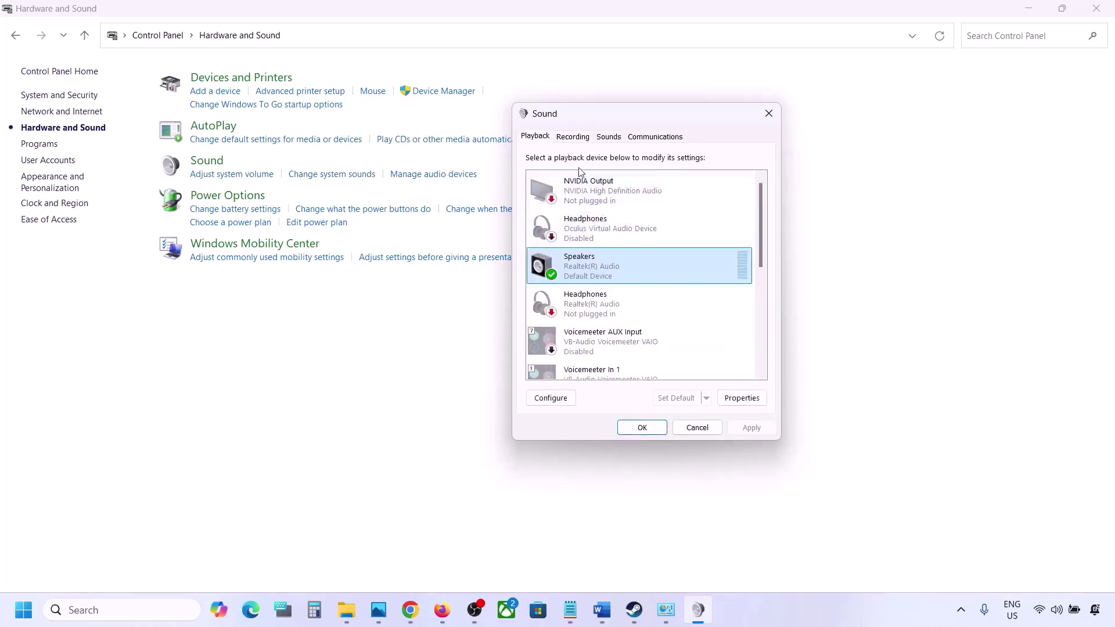
{"action": "left_click", "coordinate": [573, 138]}
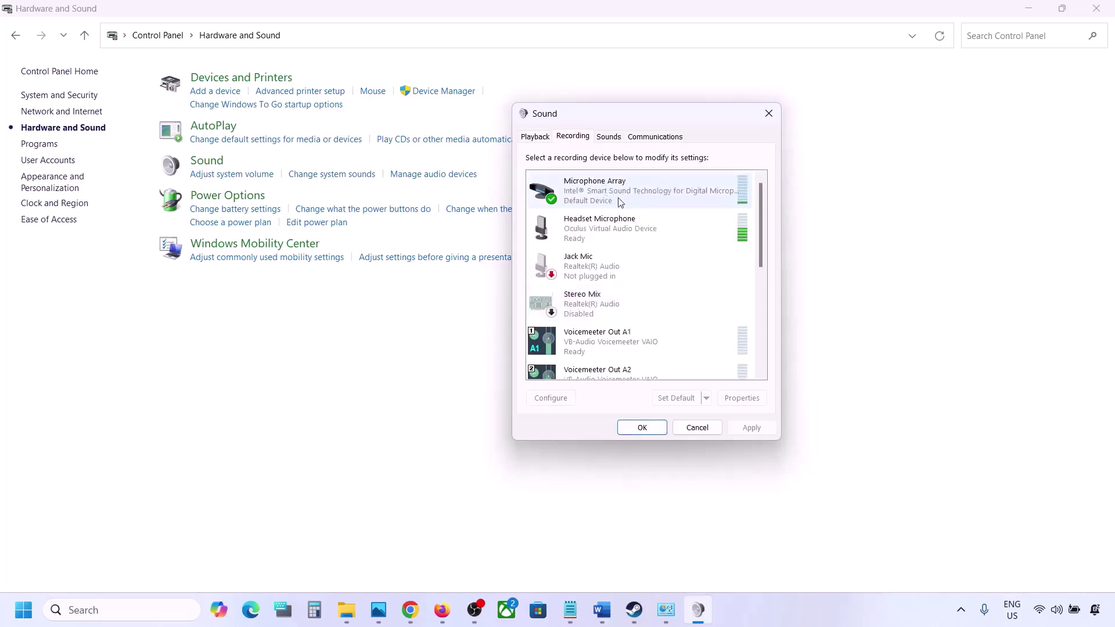
{"action": "left_click", "coordinate": [534, 139]}
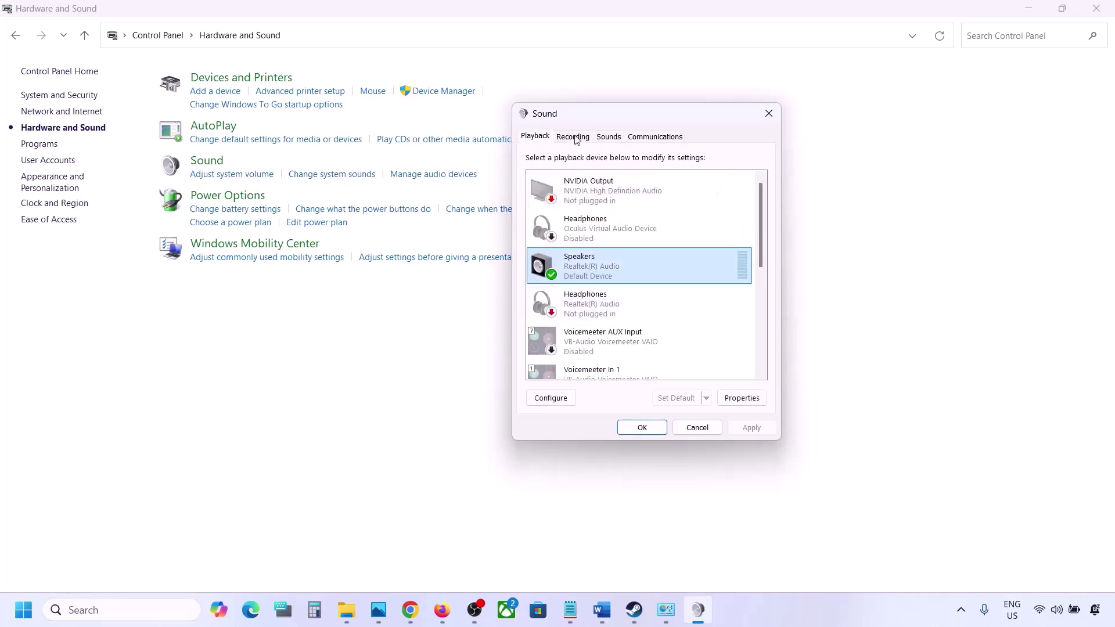
Step: Disable the Oculus Headset Microphone among the recording devices and close the Sound settings
{"action": "left_click", "coordinate": [573, 138]}
{"action": "left_click", "coordinate": [588, 232]}
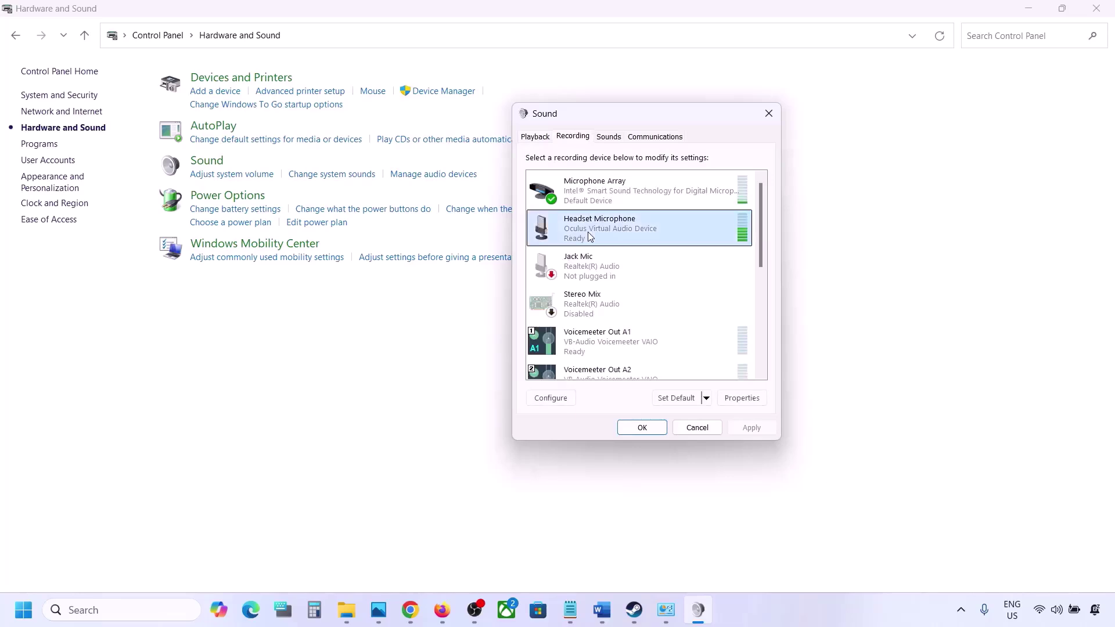
{"action": "right_click", "coordinate": [588, 232]}
{"action": "left_click", "coordinate": [627, 256]}
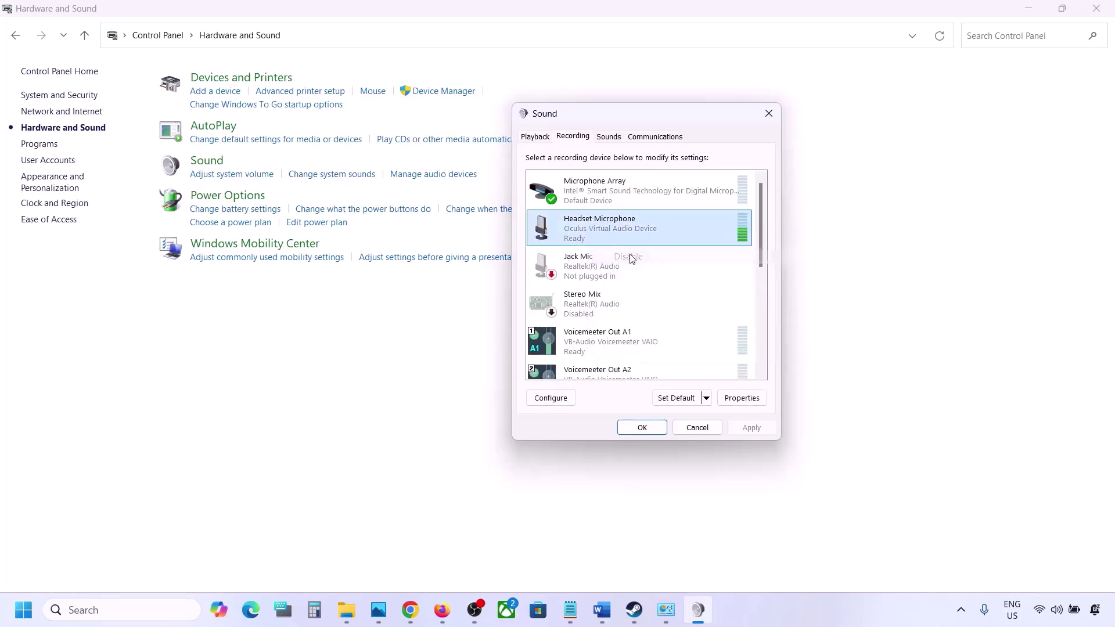
{"action": "left_click", "coordinate": [528, 138]}
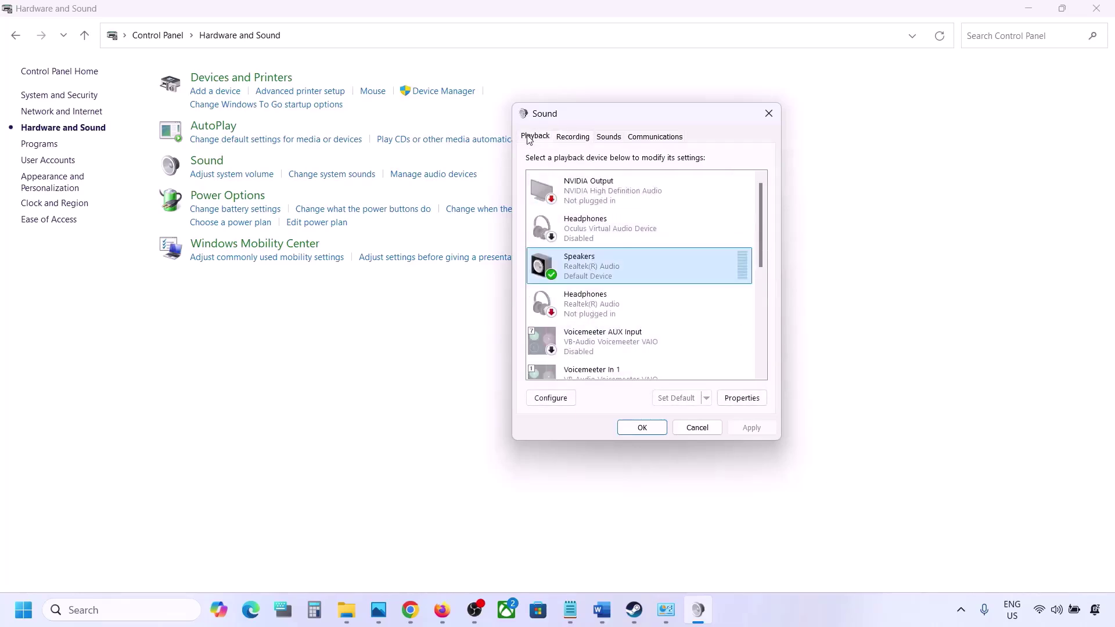
{"action": "left_click", "coordinate": [768, 113]}
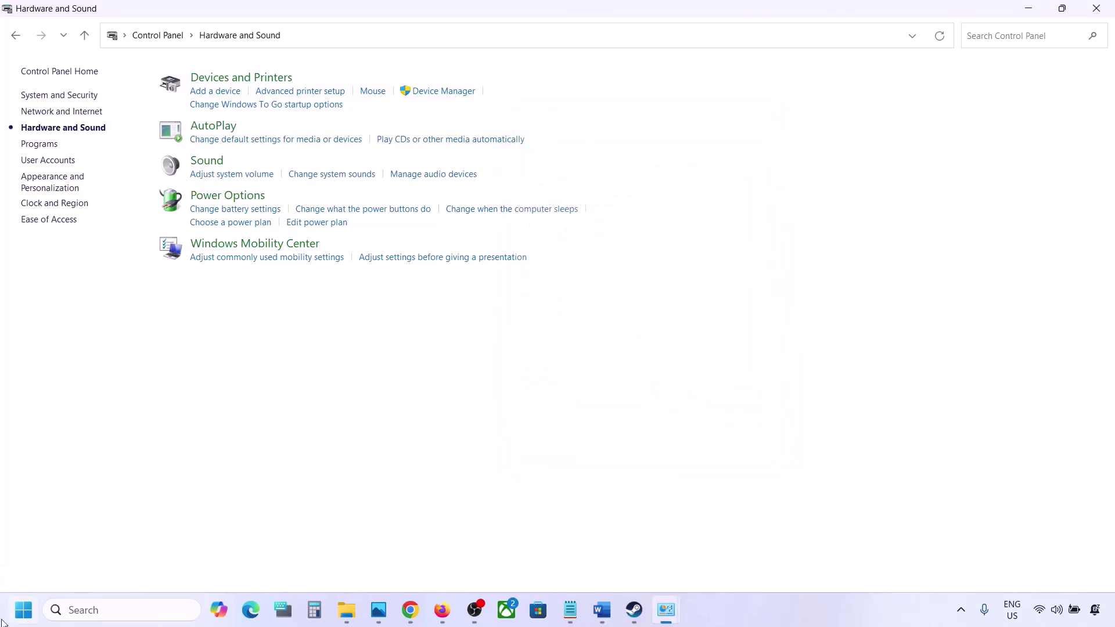
Step: Open Device Manager and expand the Sound, video and game controllers category
{"action": "right_click", "coordinate": [23, 623]}
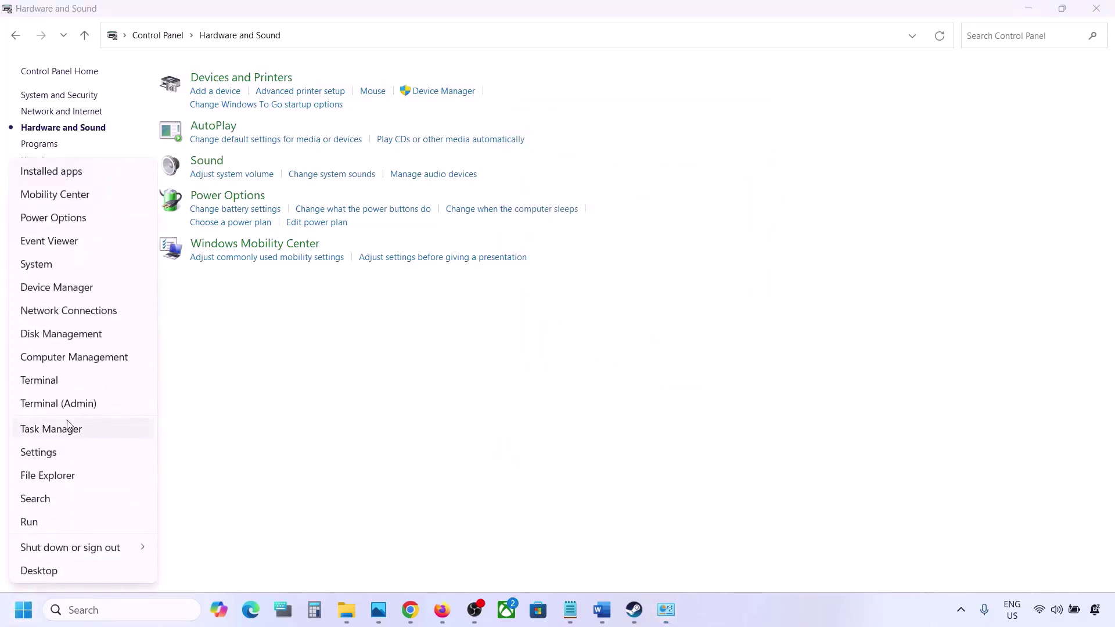
{"action": "left_click", "coordinate": [58, 287]}
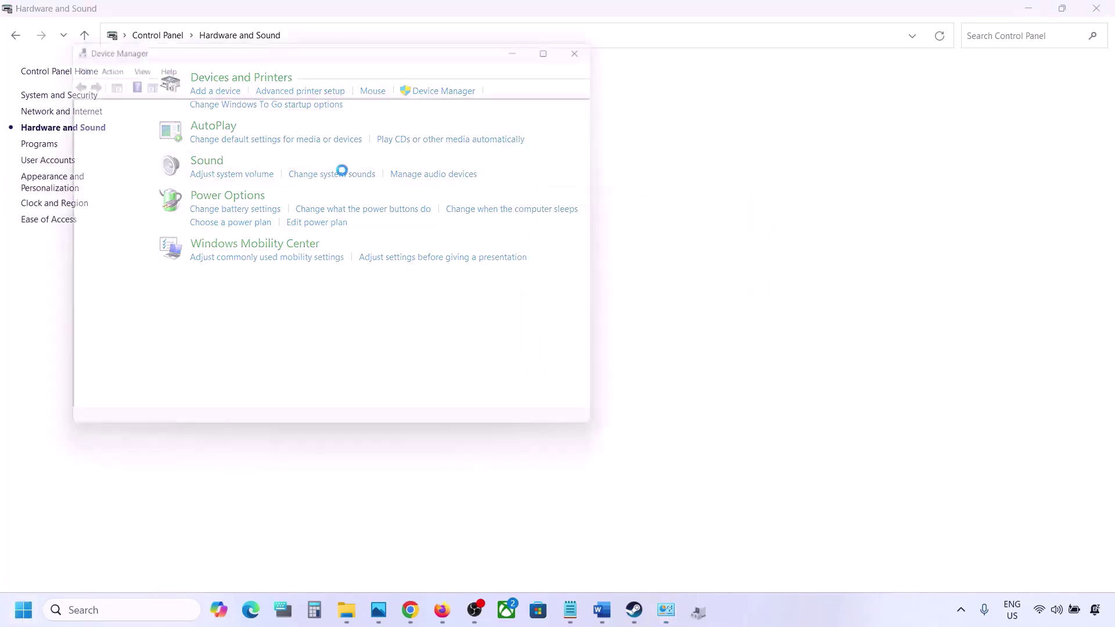
{"action": "scroll", "coordinate": [158, 278], "scroll_direction": "down", "scroll_amount": 1}
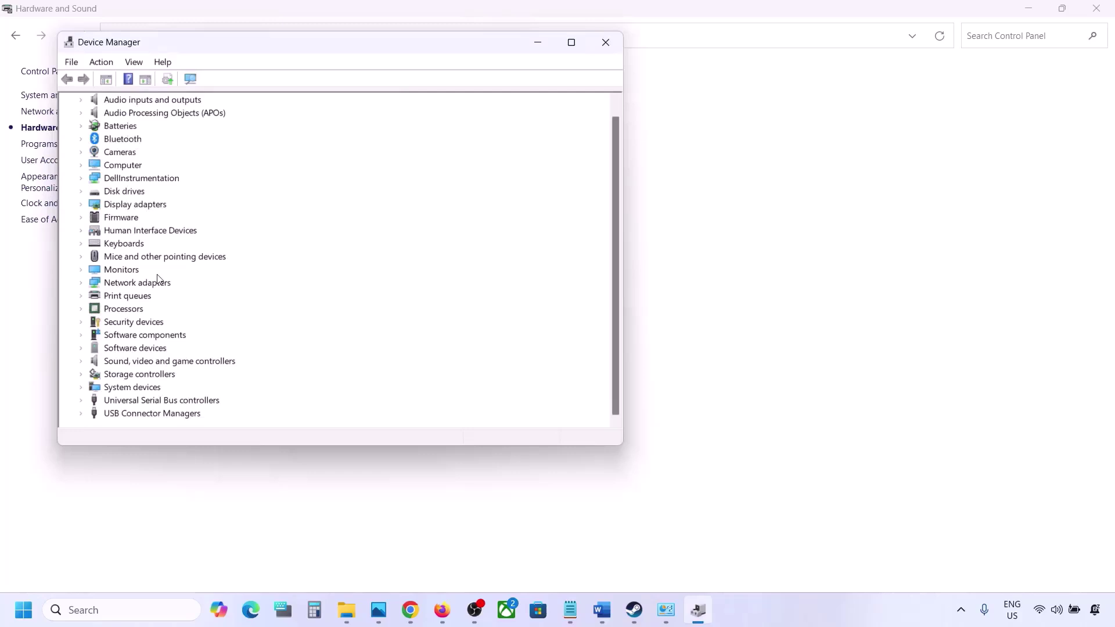
{"action": "left_click", "coordinate": [80, 361]}
{"action": "scroll", "coordinate": [147, 349], "scroll_direction": "down", "scroll_amount": 2}
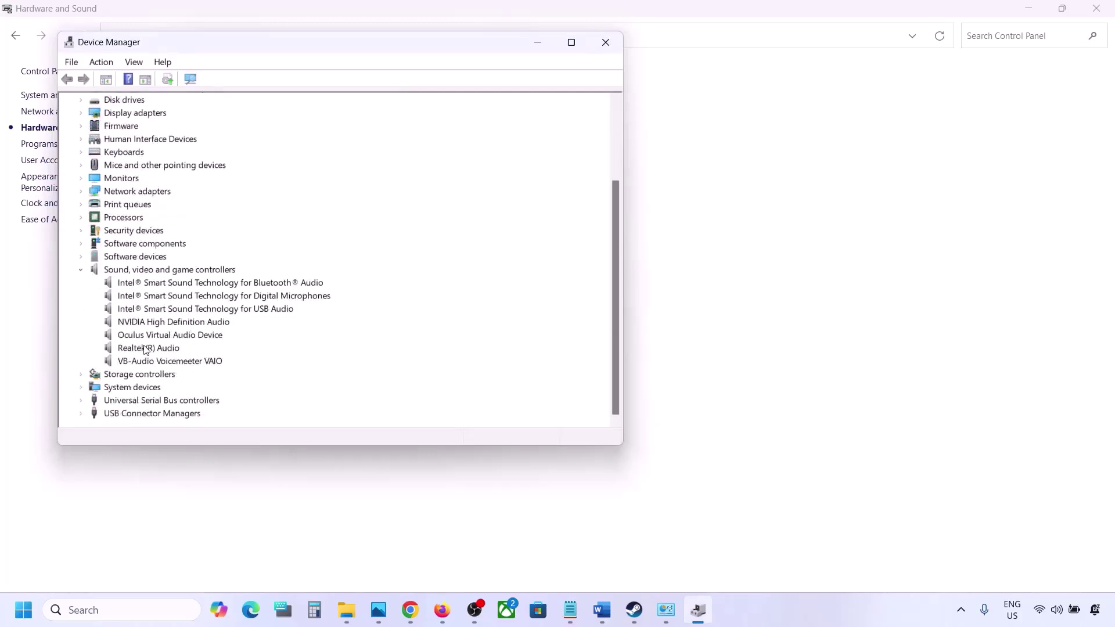
Step: Disable the VB-Audio Voicemeeter VAIO device under the sound controllers and confirm it
{"action": "left_click", "coordinate": [154, 350]}
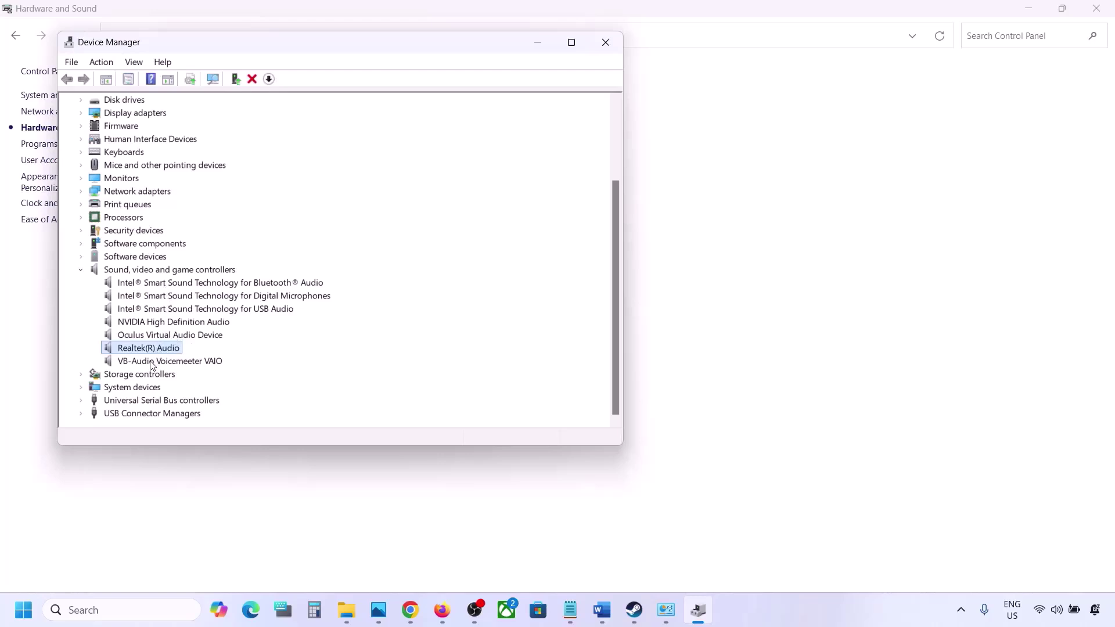
{"action": "left_click", "coordinate": [153, 364]}
{"action": "right_click", "coordinate": [152, 364]}
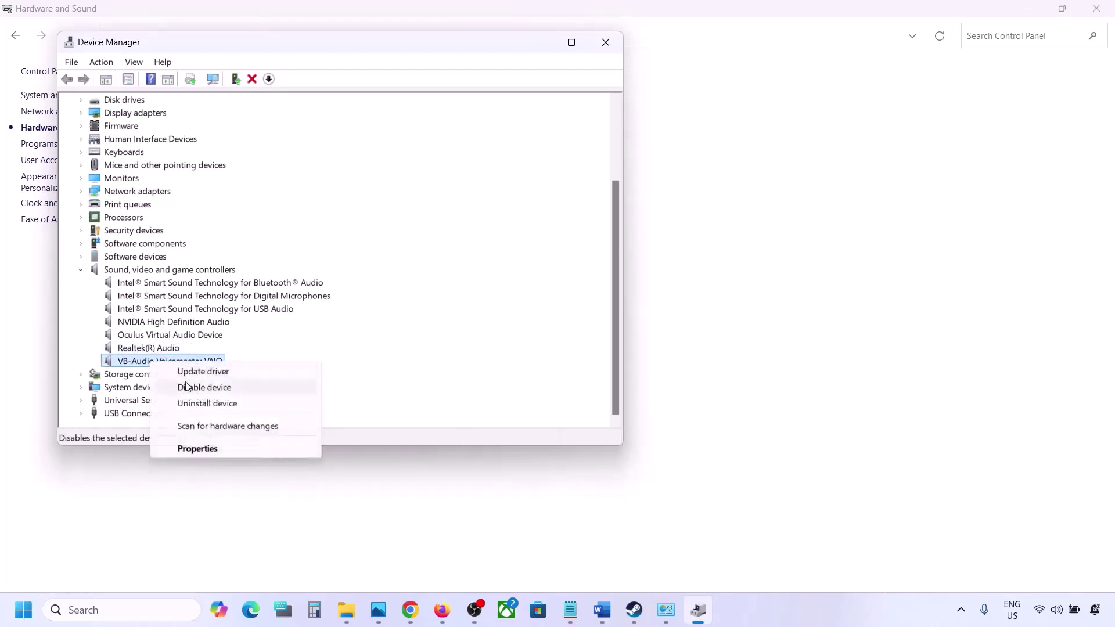
{"action": "left_click", "coordinate": [185, 385]}
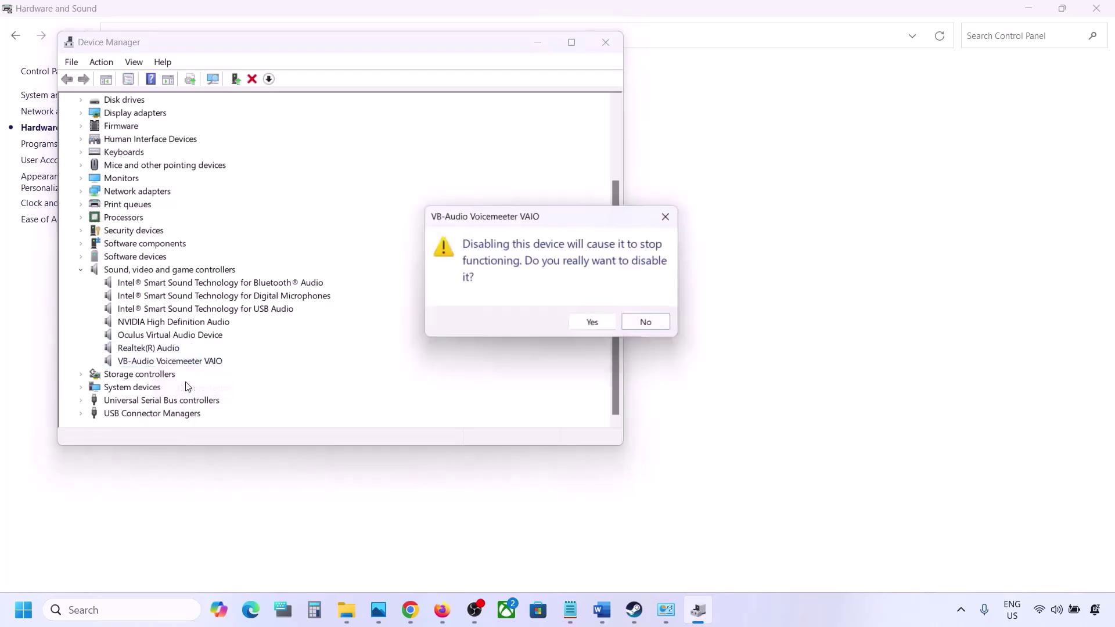
{"action": "left_click", "coordinate": [587, 322]}
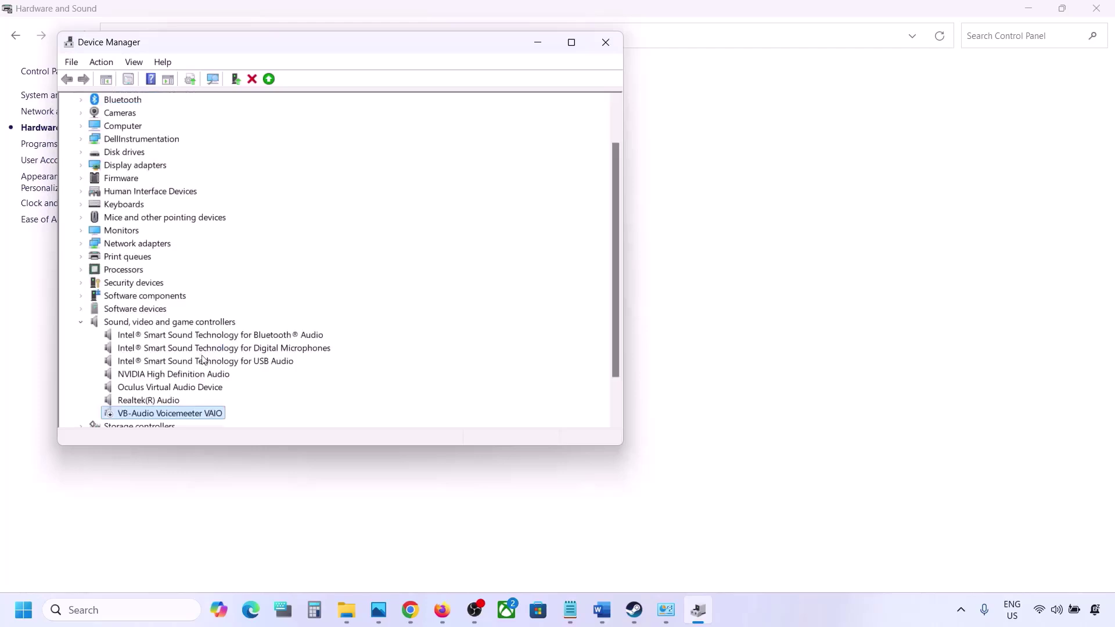
Step: Disable the Oculus Virtual Audio Device under the sound controllers and confirm it
{"action": "scroll", "coordinate": [186, 376], "scroll_direction": "down", "scroll_amount": 1}
{"action": "left_click", "coordinate": [158, 349]}
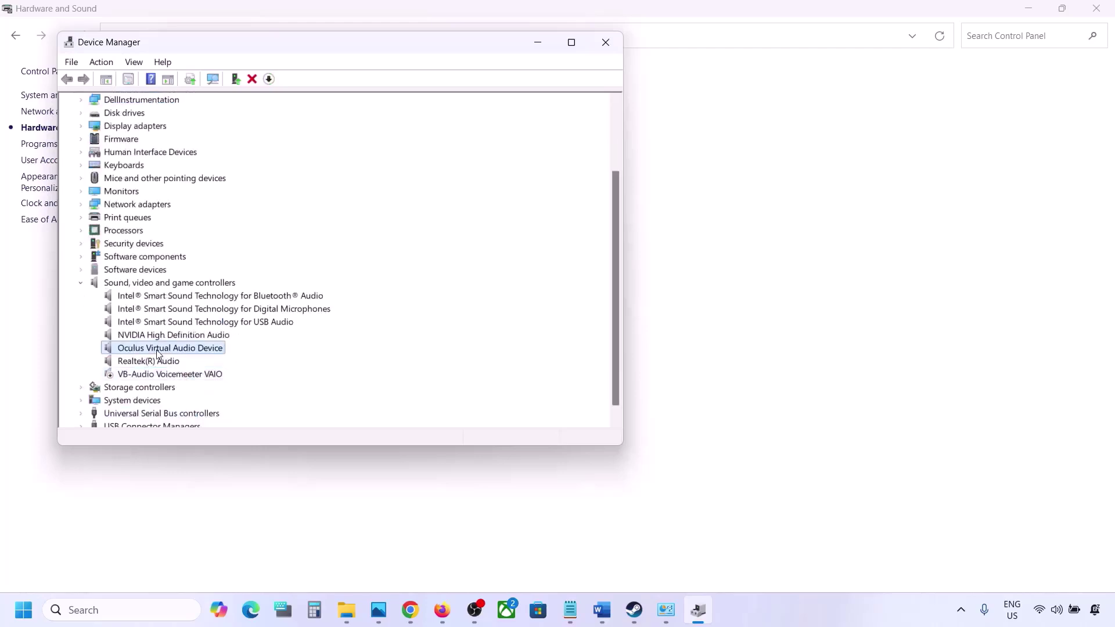
{"action": "right_click", "coordinate": [174, 350]}
{"action": "left_click", "coordinate": [208, 376]}
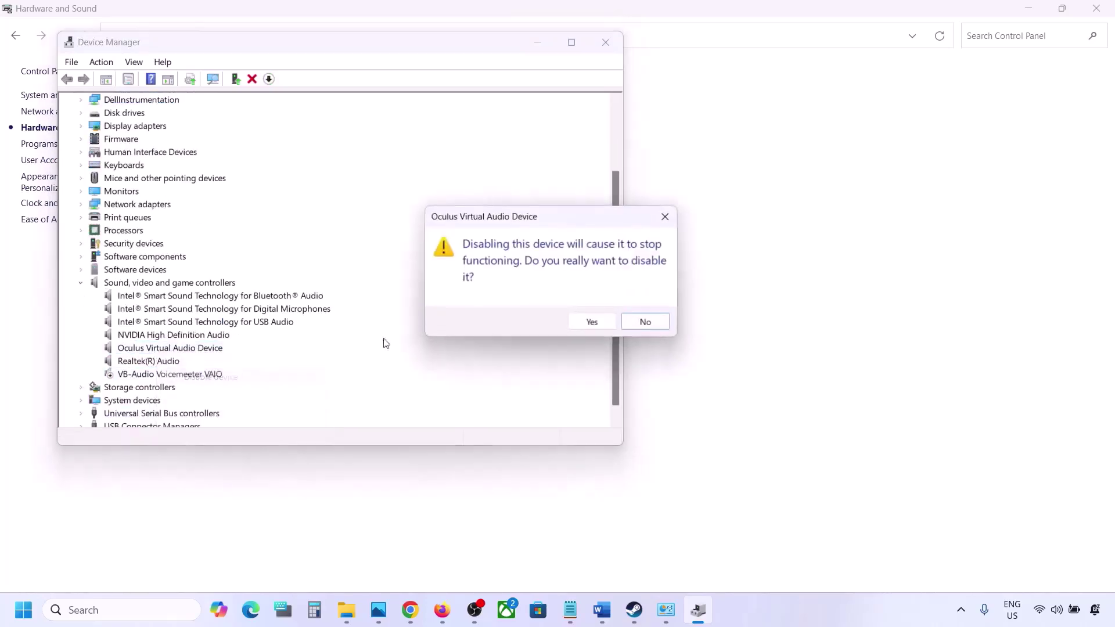
{"action": "left_click", "coordinate": [591, 321]}
Step: Disable the NVIDIA High Definition Audio device and confirm it
{"action": "scroll", "coordinate": [244, 340], "scroll_direction": "up", "scroll_amount": 2}
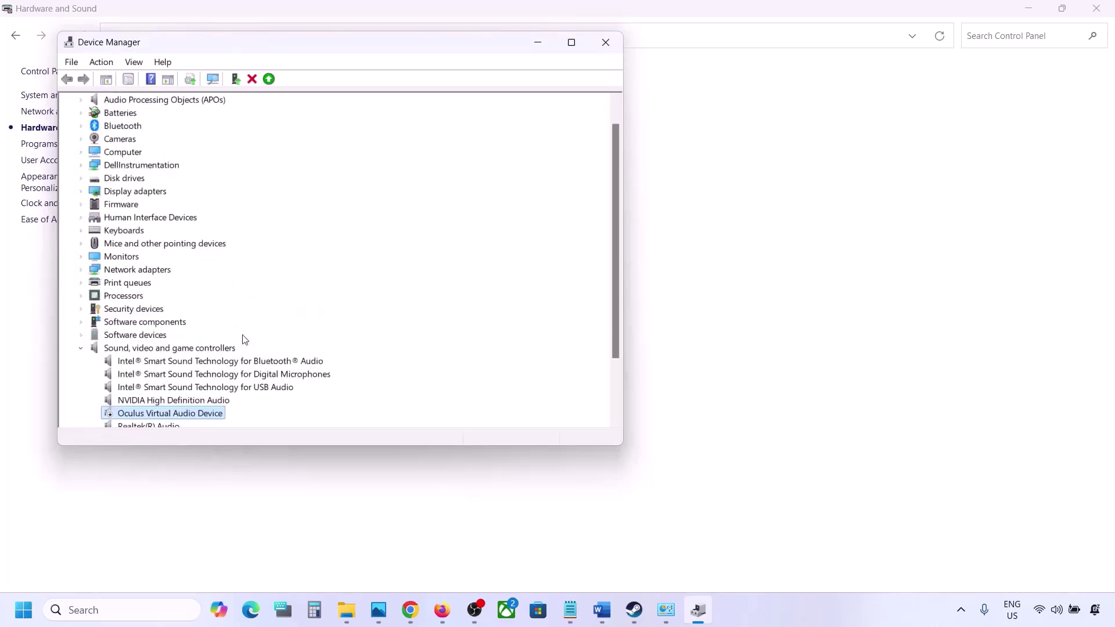
{"action": "right_click", "coordinate": [146, 404]}
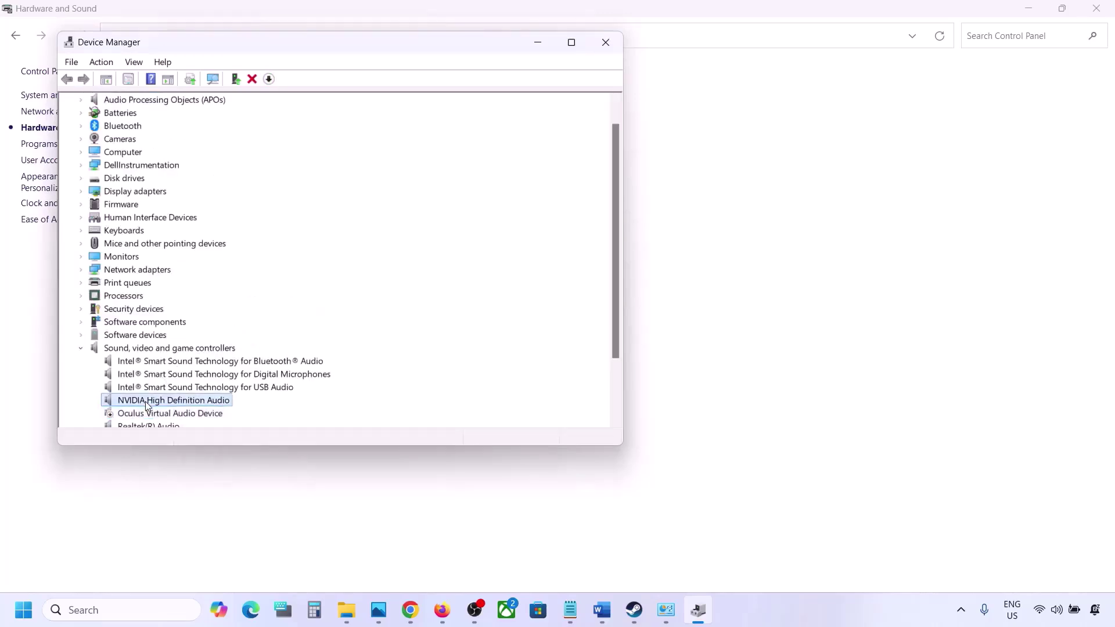
{"action": "left_click", "coordinate": [193, 433]}
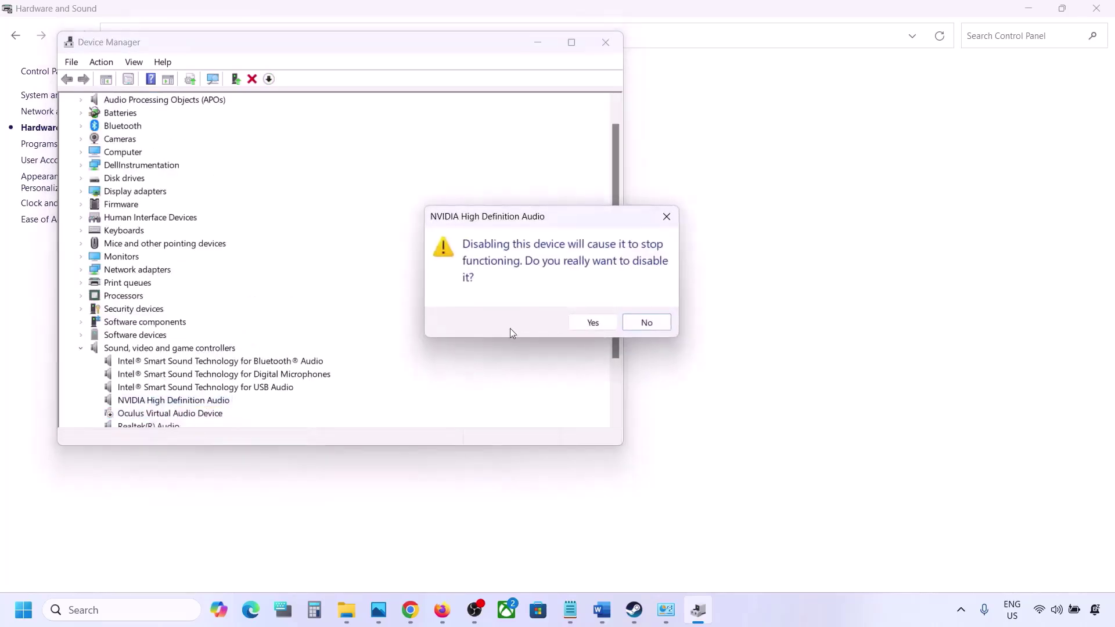
{"action": "left_click", "coordinate": [580, 322]}
Step: Disable Intel Smart Sound Technology for Bluetooth Audio and confirm it
{"action": "scroll", "coordinate": [236, 414], "scroll_direction": "down", "scroll_amount": 1}
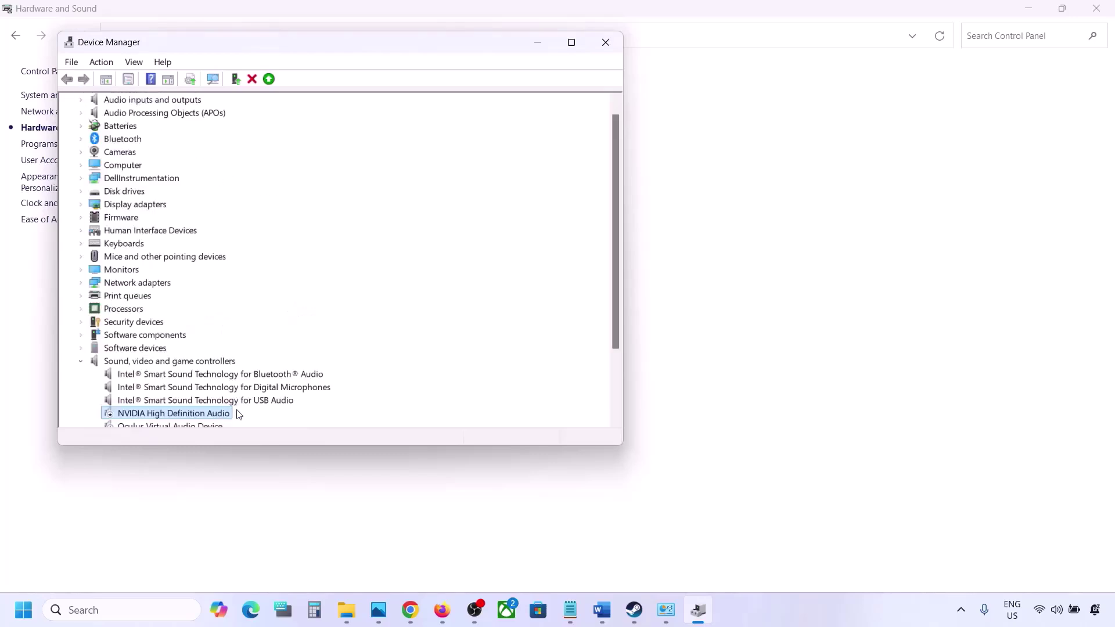
{"action": "scroll", "coordinate": [235, 413], "scroll_direction": "down", "scroll_amount": 2}
{"action": "right_click", "coordinate": [169, 298]}
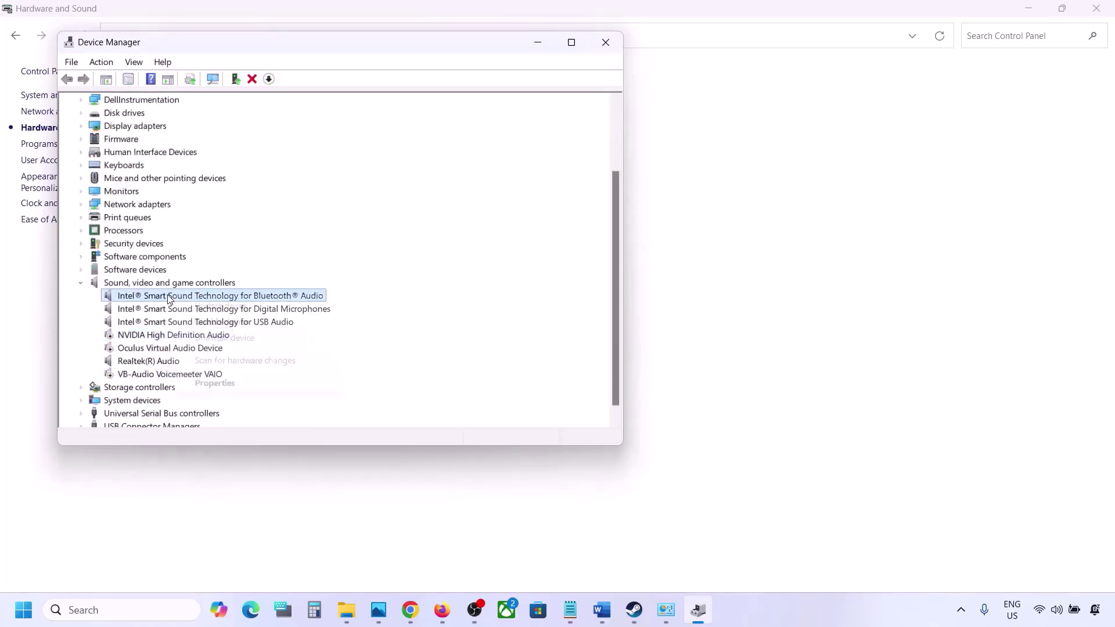
{"action": "left_click", "coordinate": [214, 321]}
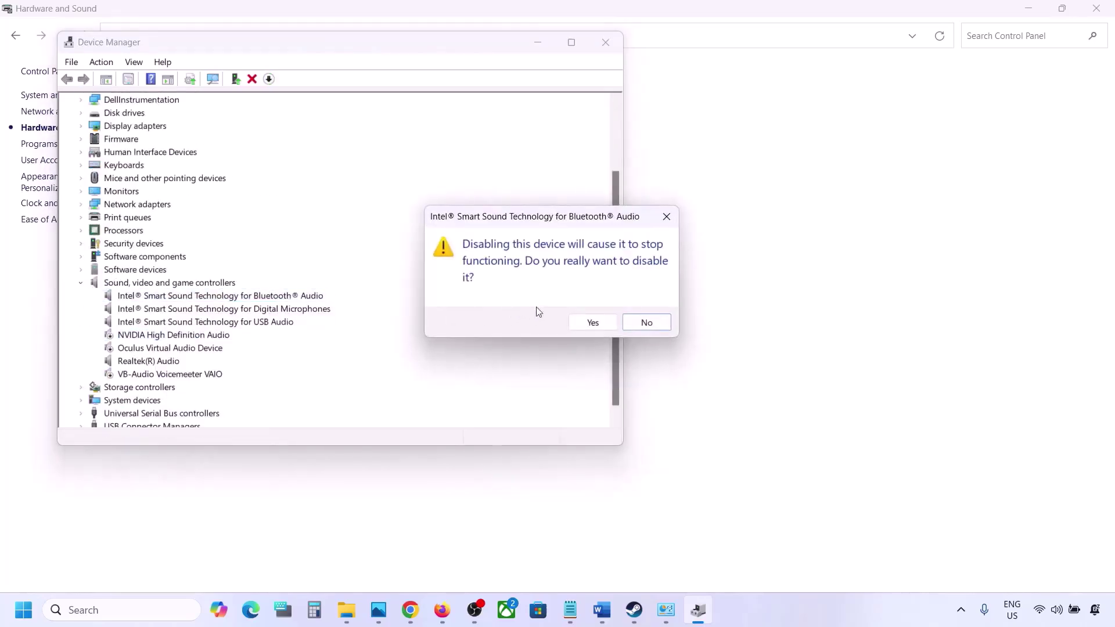
{"action": "left_click", "coordinate": [591, 322]}
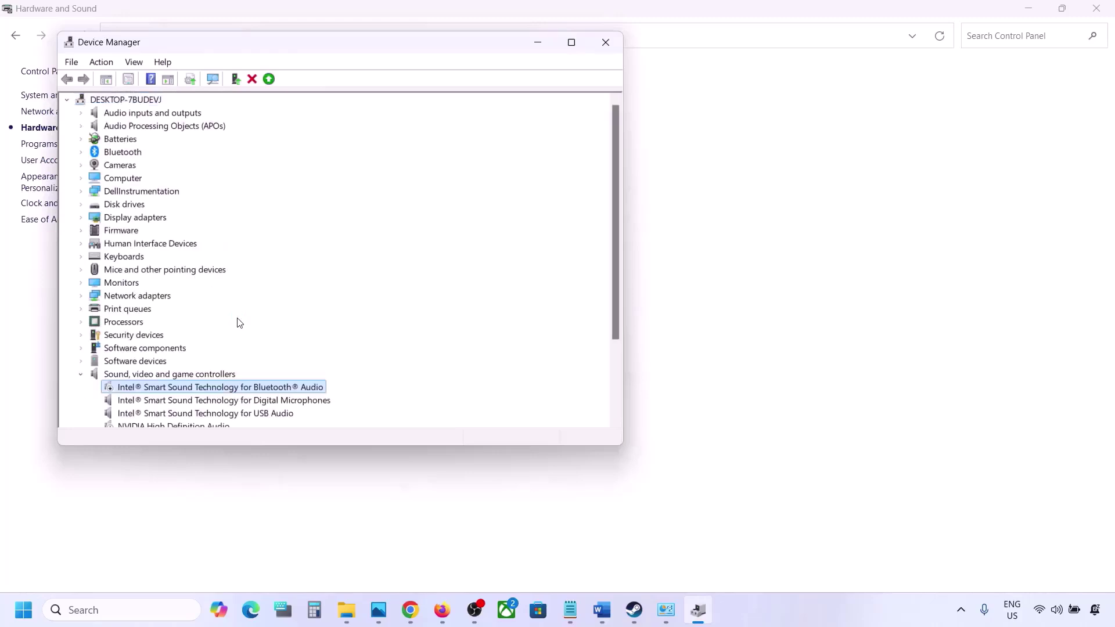
Step: Disable Intel Smart Sound Technology for Digital Microphones and decline restarting the computer
{"action": "right_click", "coordinate": [188, 327]}
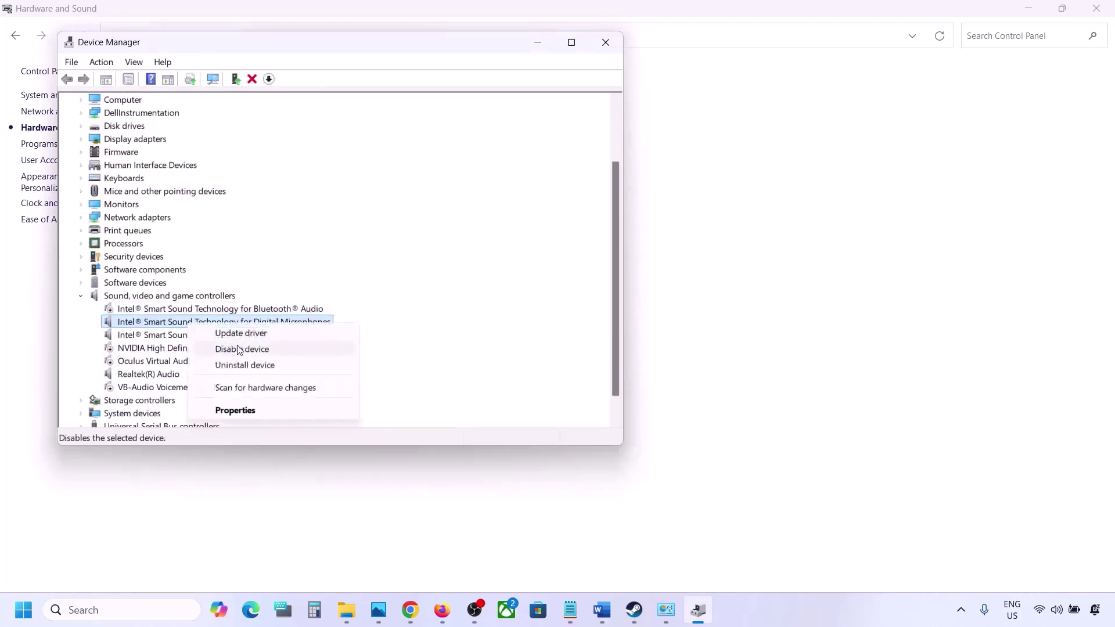
{"action": "left_click", "coordinate": [237, 346]}
{"action": "left_click", "coordinate": [592, 322]}
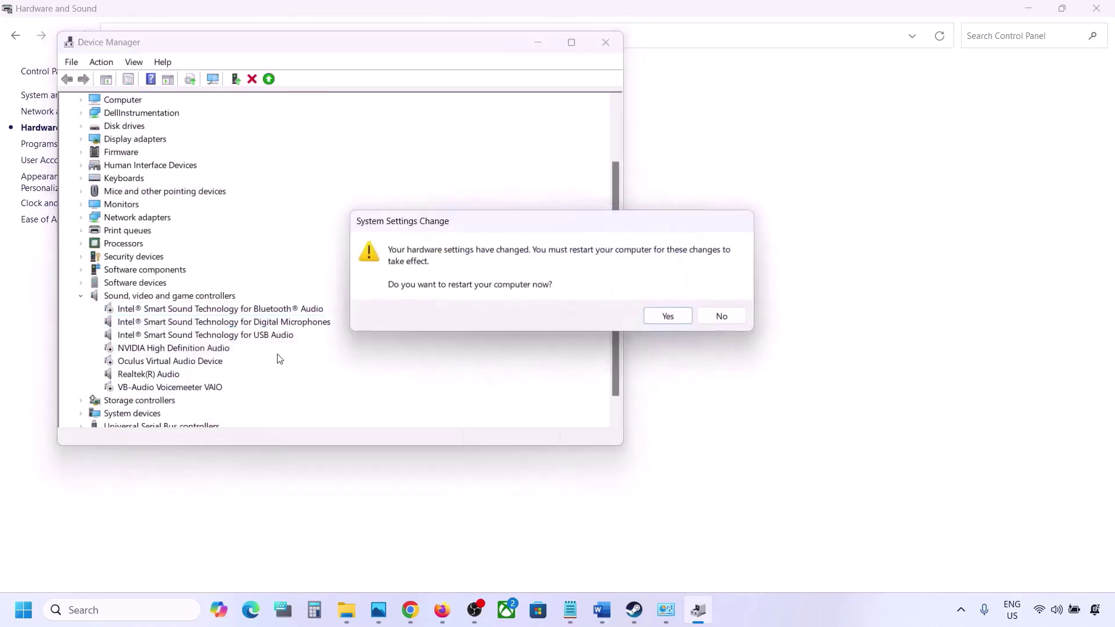
{"action": "left_click", "coordinate": [720, 318]}
Step: Disable Intel Smart Sound Technology for USB Audio and confirm it
{"action": "scroll", "coordinate": [247, 367], "scroll_direction": "down", "scroll_amount": 2}
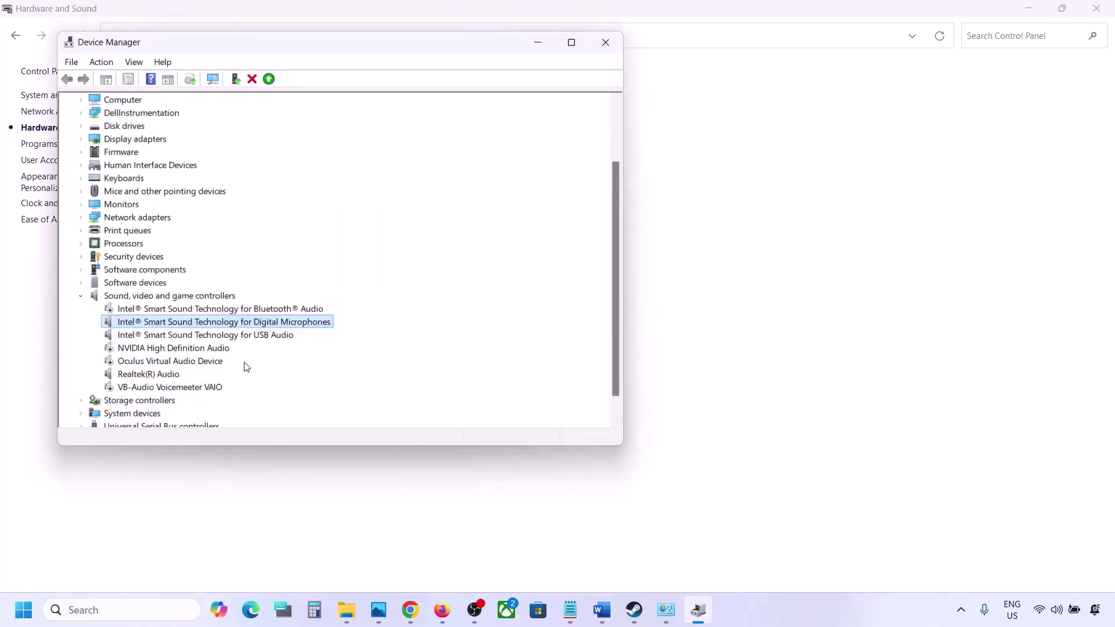
{"action": "left_click", "coordinate": [161, 337]}
{"action": "right_click", "coordinate": [174, 336]}
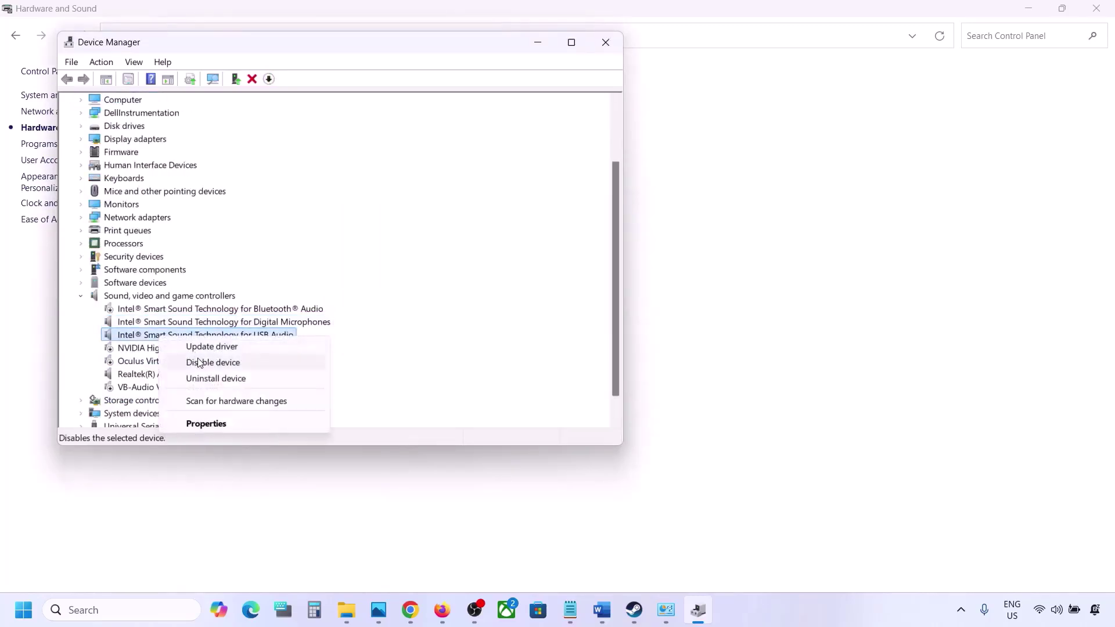
{"action": "left_click", "coordinate": [196, 361]}
{"action": "left_click", "coordinate": [591, 321]}
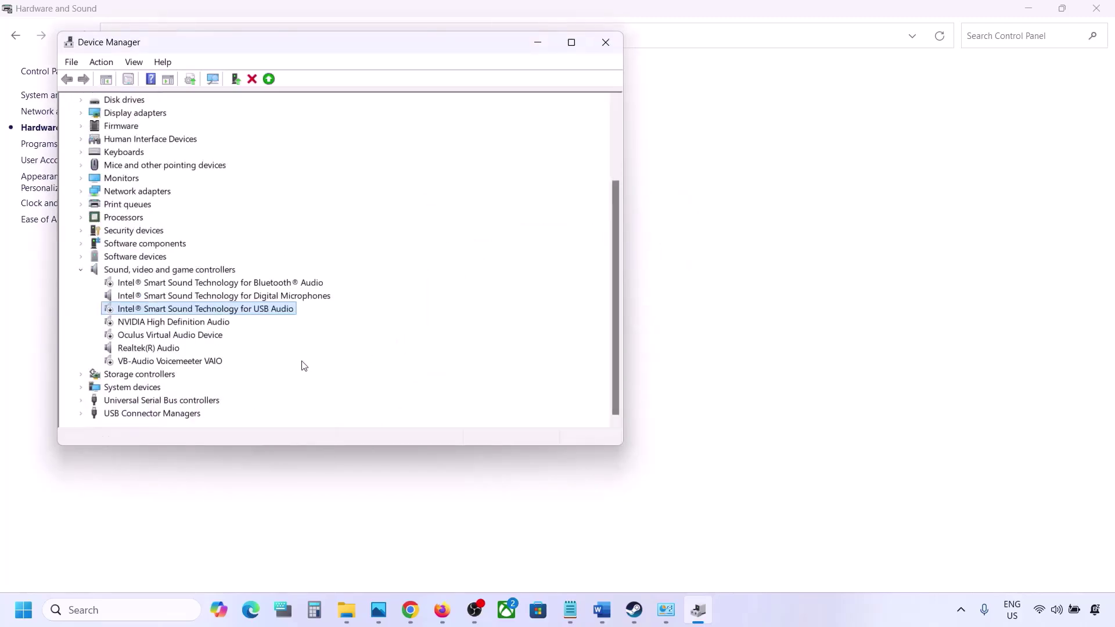
Step: Check the available options of the Realtek(R) Audio device without changing it, and close Device Manager
{"action": "left_click", "coordinate": [128, 346]}
{"action": "right_click", "coordinate": [149, 350]}
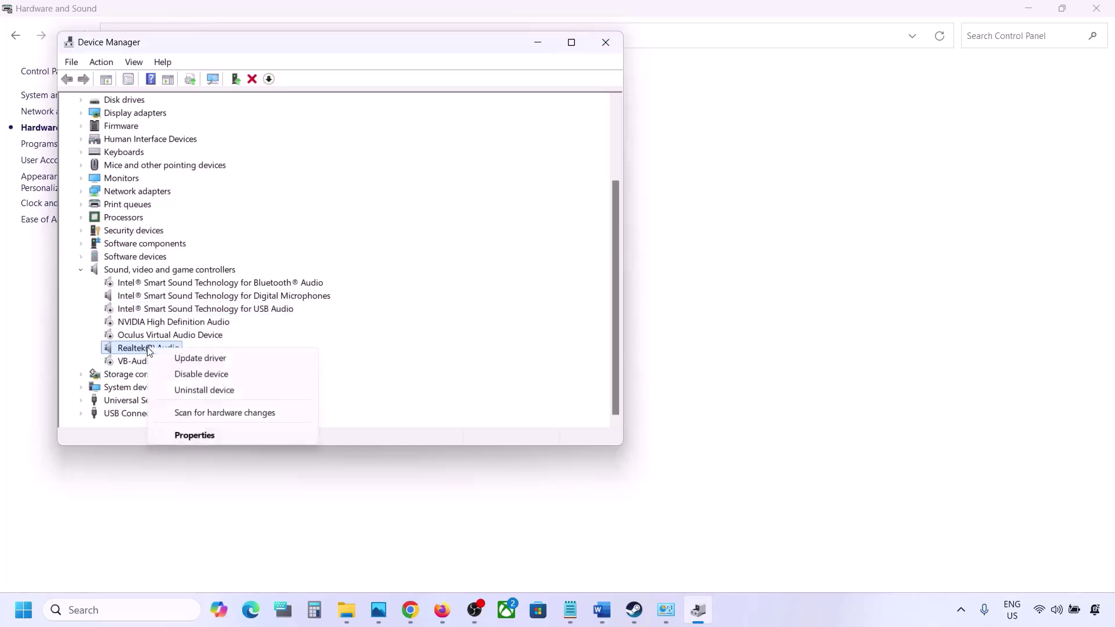
{"action": "left_click", "coordinate": [226, 339]}
{"action": "left_click", "coordinate": [605, 43]}
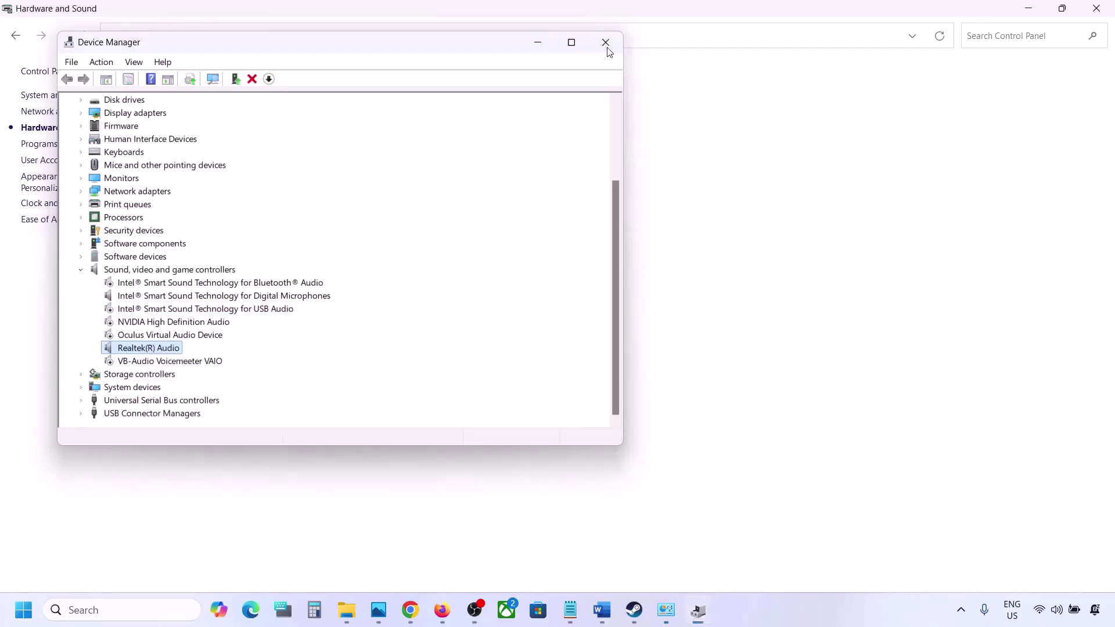
Step: Switch to the Word notes and read Step 8 about unchecking Handsfree Telephony
{"action": "left_click", "coordinate": [604, 609]}
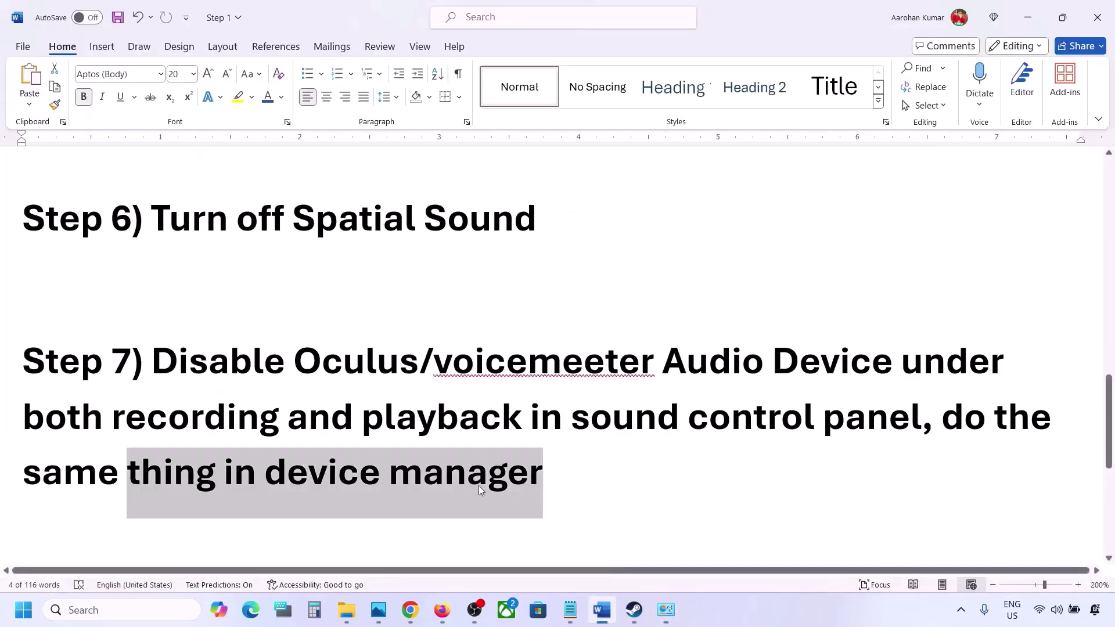
{"action": "scroll", "coordinate": [478, 486], "scroll_direction": "down", "scroll_amount": 3}
{"action": "scroll", "coordinate": [423, 472], "scroll_direction": "down", "scroll_amount": 1}
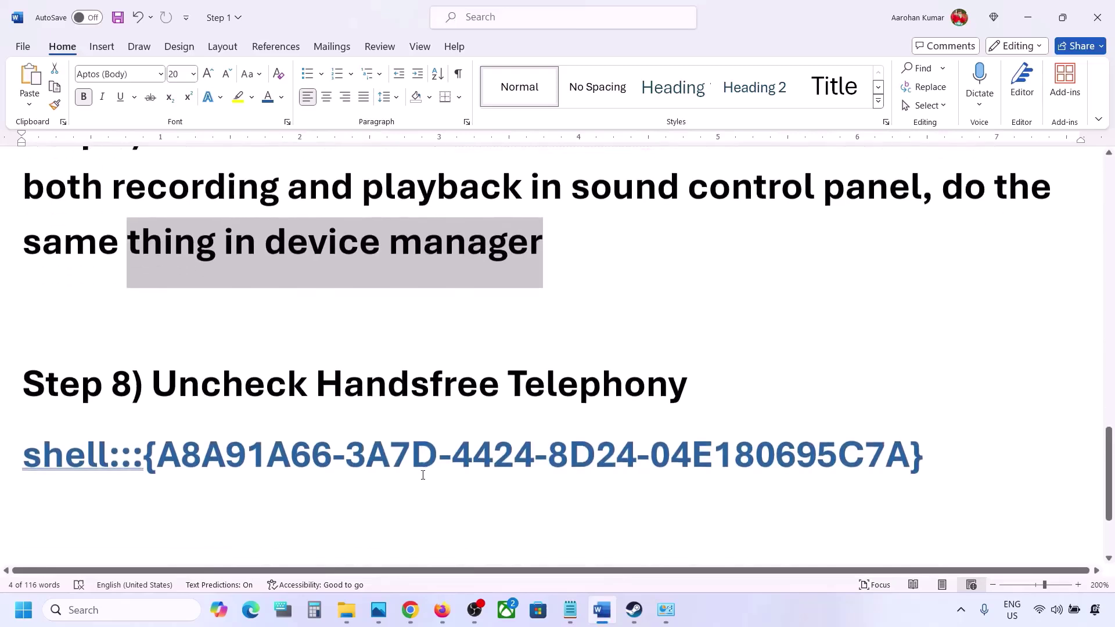
Step: Copy the shell:::{A8A91A66-3A7D-4424-8D24-04E180695C7A} command listed under Step 8 of the notes
{"action": "left_click_drag", "start_coordinate": [155, 387], "coordinate": [930, 416]}
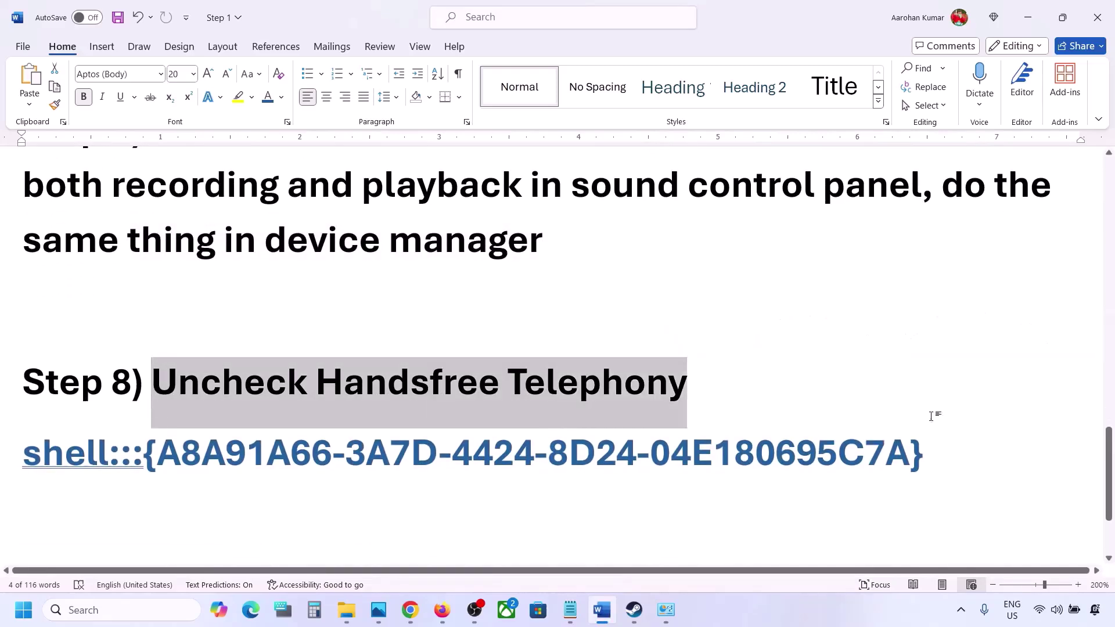
{"action": "left_click_drag", "start_coordinate": [954, 453], "coordinate": [51, 450]}
{"action": "right_click", "coordinate": [52, 450]}
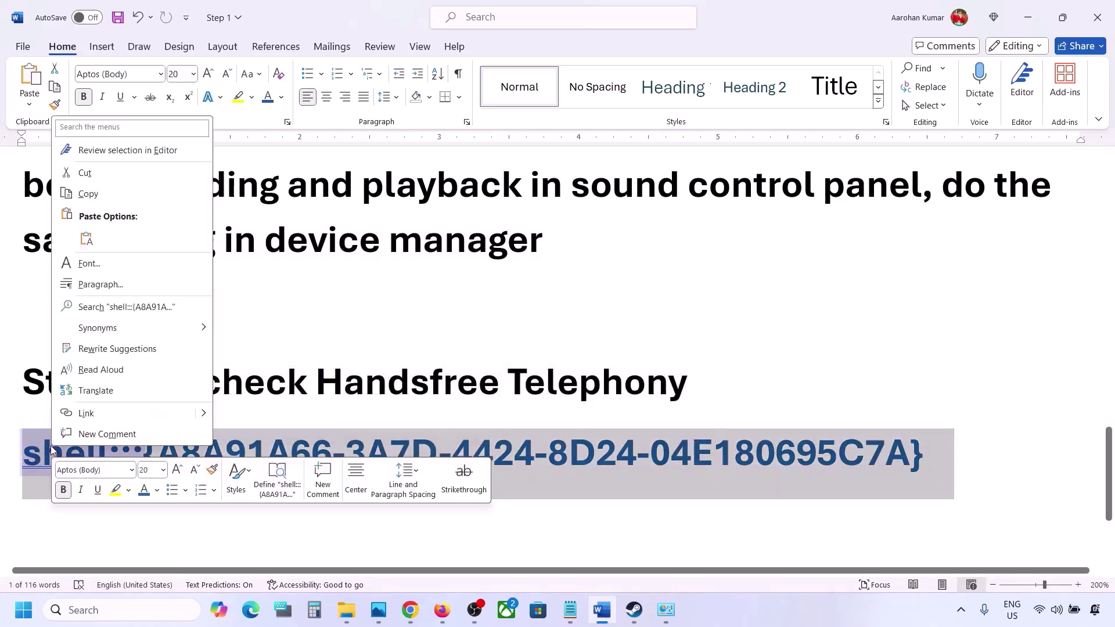
{"action": "left_click", "coordinate": [87, 193]}
Step: Open Devices and Printers by executing the copied shell:::{A8A91A66-3A7D-4424-8D24-04E180695C7A} command in the Run dialog
{"action": "left_click", "coordinate": [109, 609]}
{"action": "type", "text": "run"}
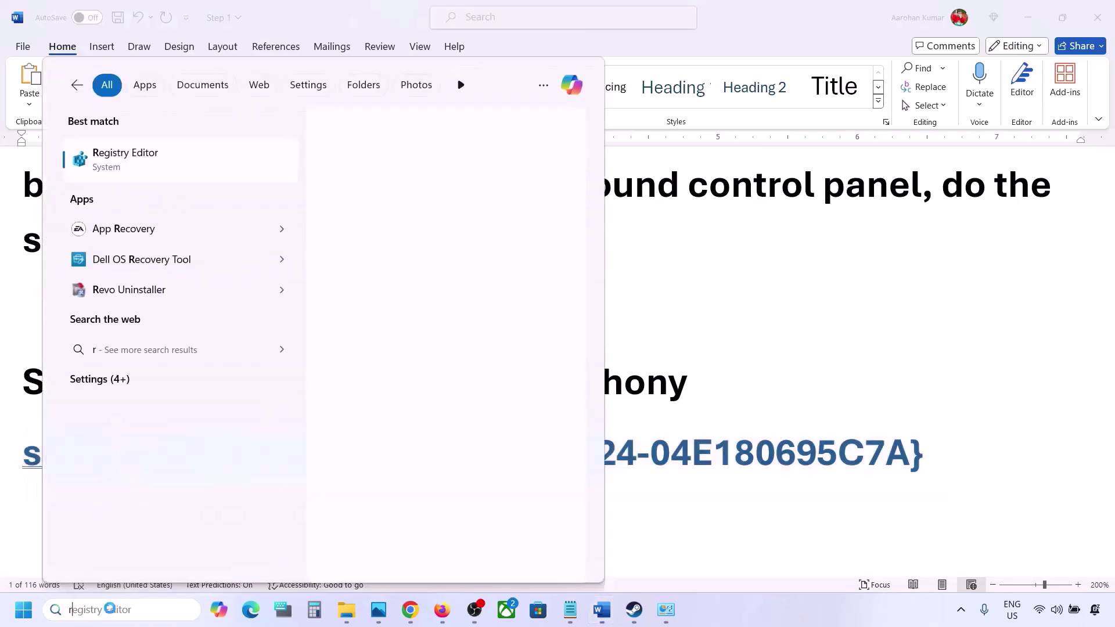
{"action": "left_click", "coordinate": [154, 169]}
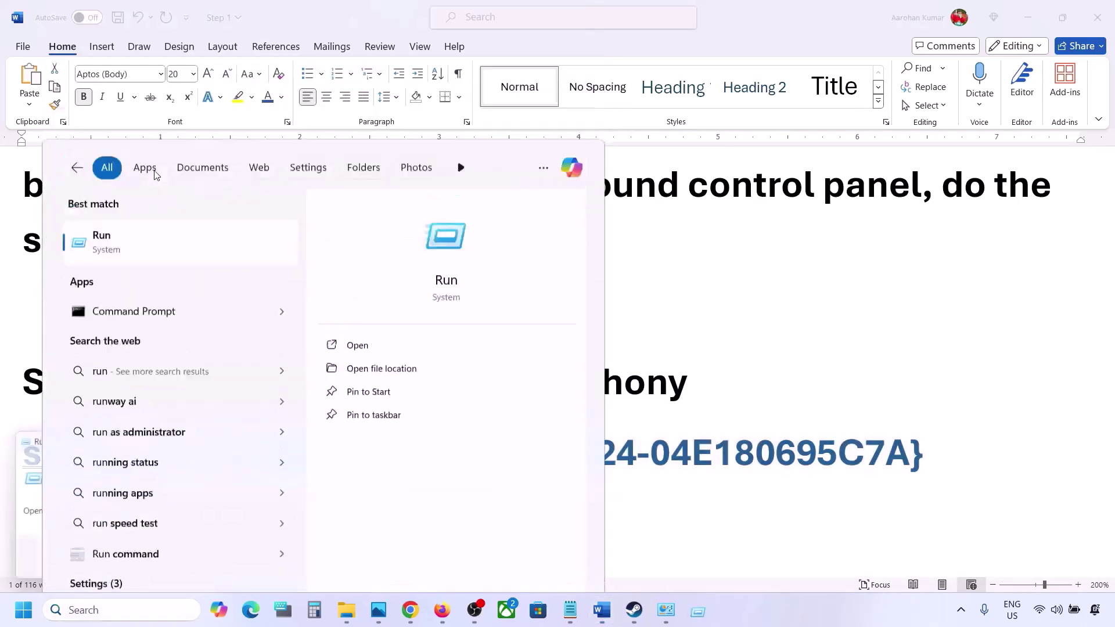
{"action": "type", "text": "v"}
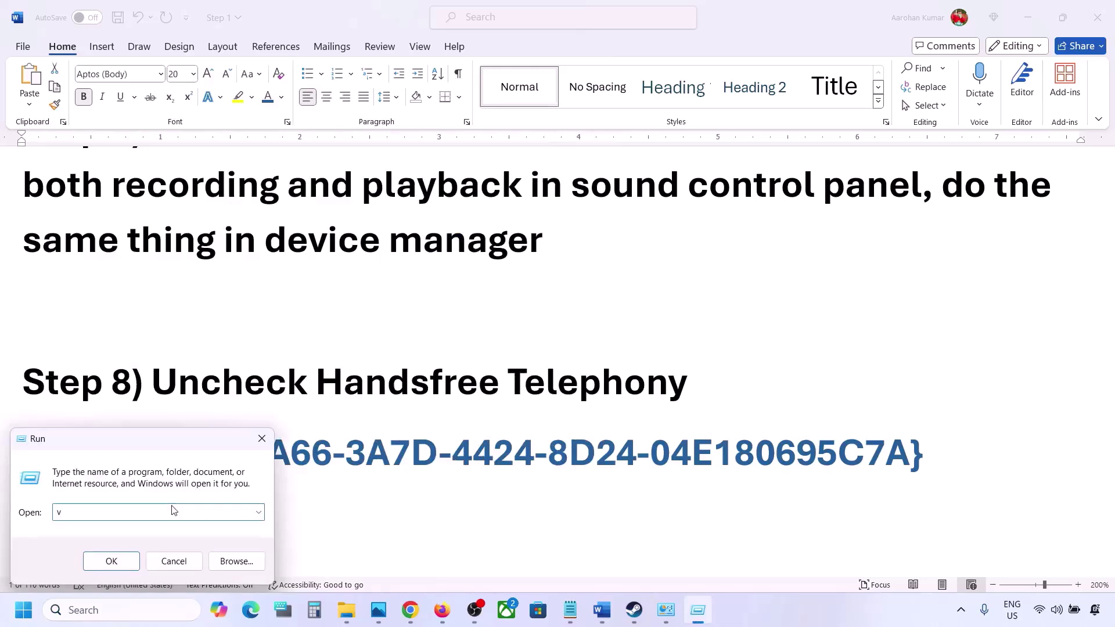
{"action": "type", "text": "shell:::{A8A91A66-3A7D-4424-8D24-04E180695C7A}"}
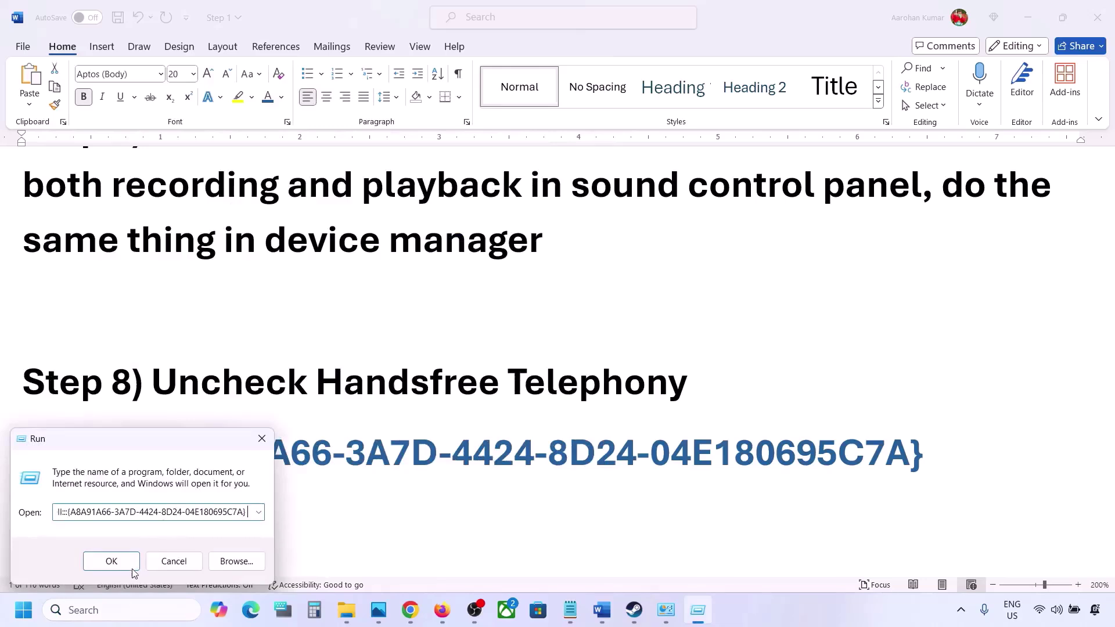
{"action": "left_click", "coordinate": [115, 559]}
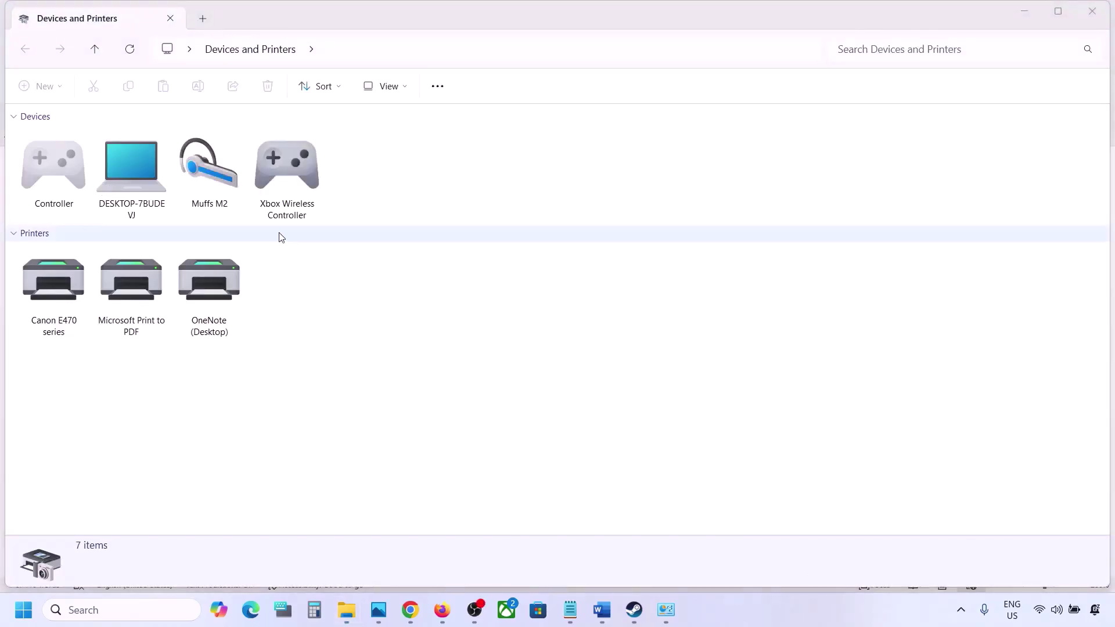
Step: Disable the Handsfree Telephony service in the properties of the Muffs M2 headset and apply the change
{"action": "right_click", "coordinate": [216, 169]}
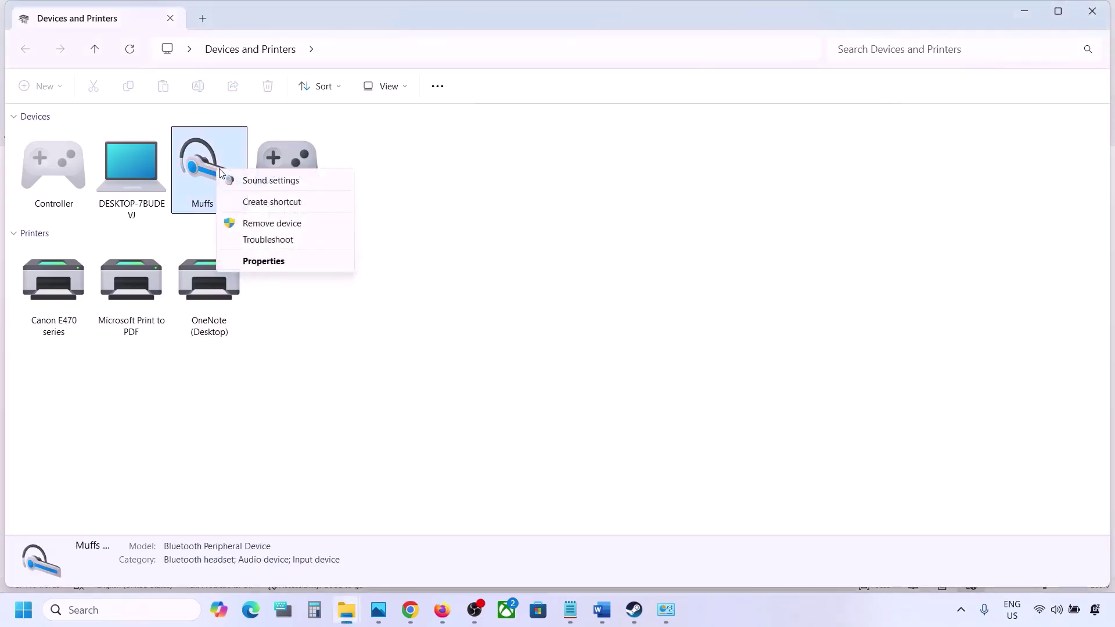
{"action": "left_click", "coordinate": [259, 263]}
{"action": "left_click_drag", "start_coordinate": [400, 184], "coordinate": [520, 156]}
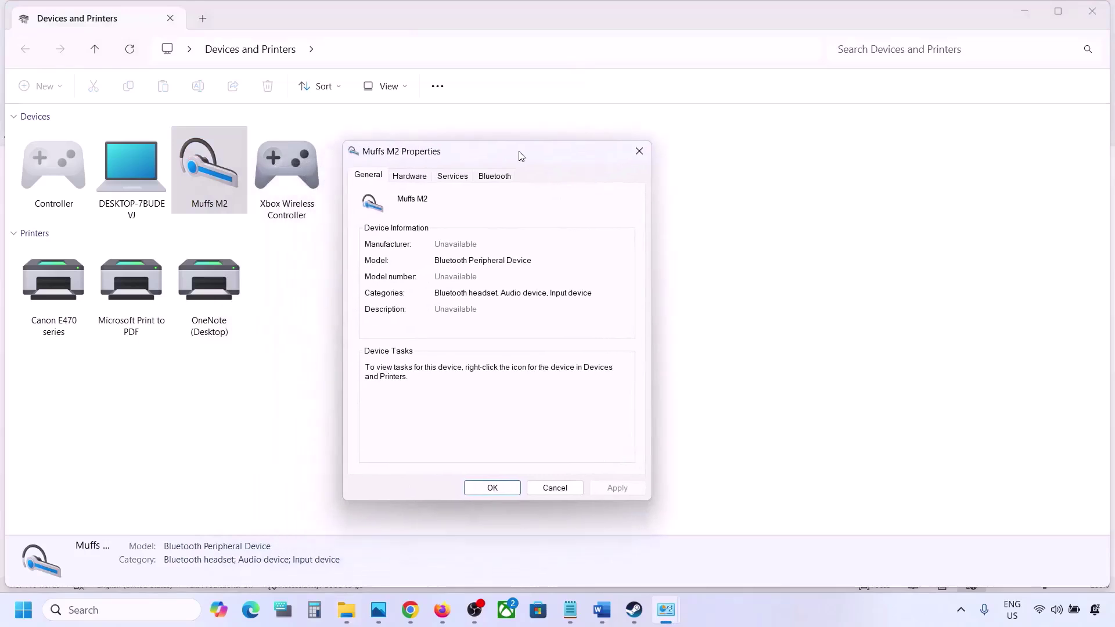
{"action": "left_click", "coordinate": [498, 178]}
{"action": "left_click", "coordinate": [462, 182]}
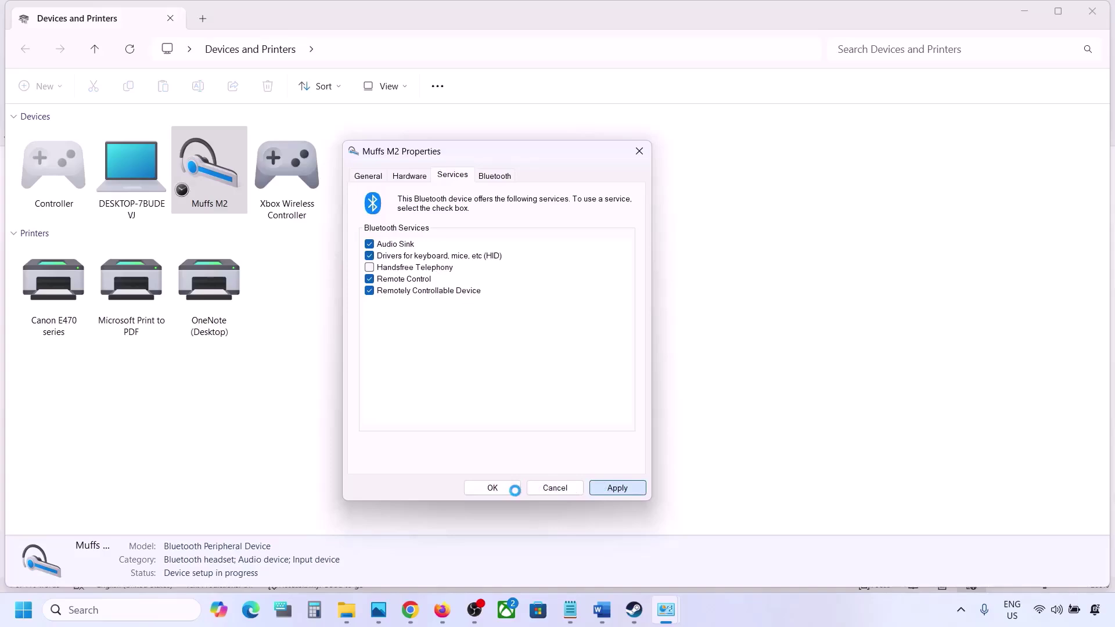
{"action": "left_click", "coordinate": [498, 490]}
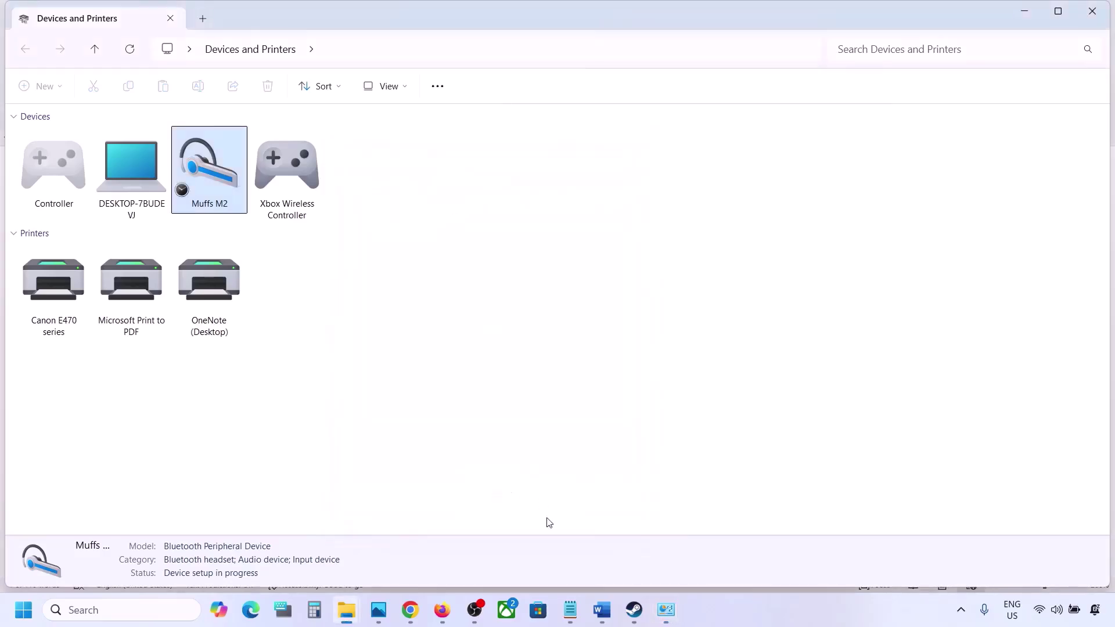
Step: Return to the Word notes and read Step 10 about installing the audio driver
{"action": "left_click", "coordinate": [634, 611]}
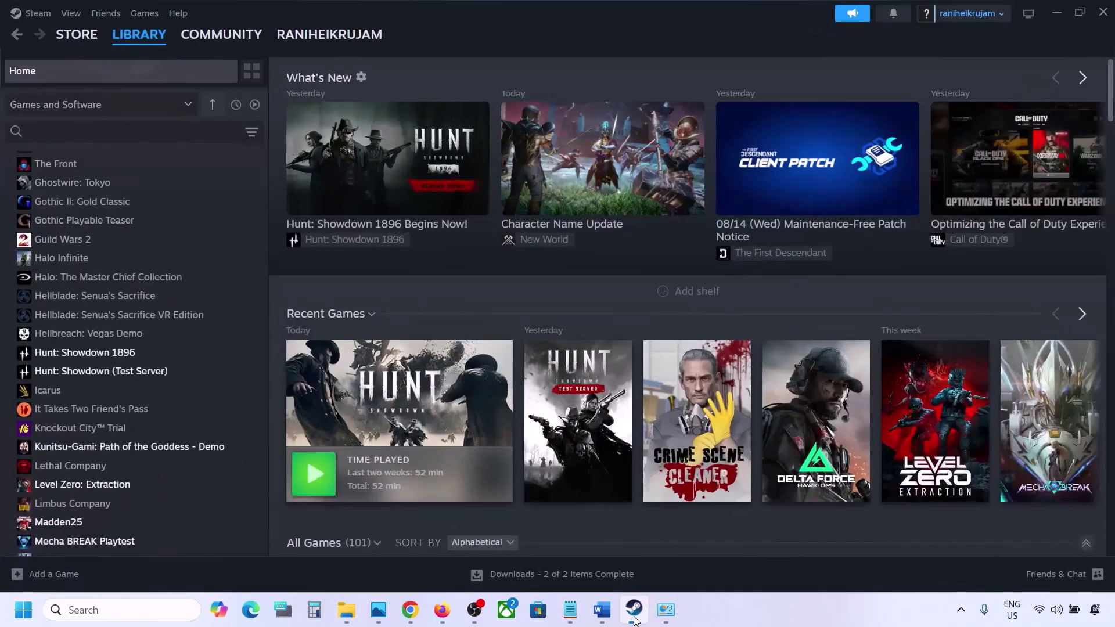
{"action": "left_click", "coordinate": [601, 610]}
{"action": "scroll", "coordinate": [490, 416], "scroll_direction": "down", "scroll_amount": 1}
{"action": "scroll", "coordinate": [490, 416], "scroll_direction": "down", "scroll_amount": 1}
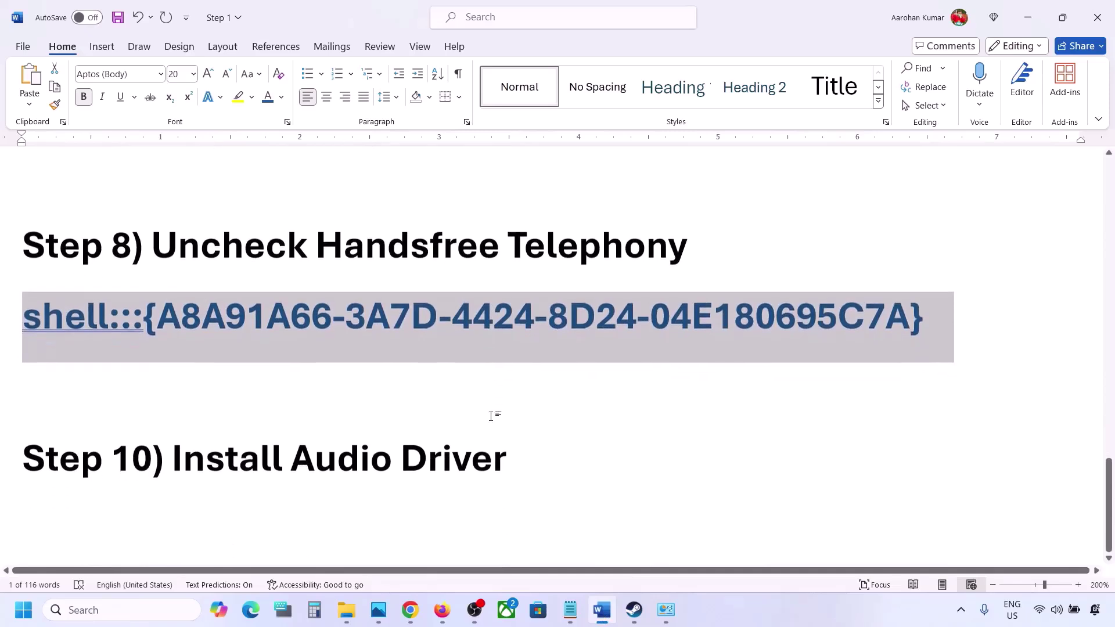
{"action": "left_click_drag", "start_coordinate": [194, 446], "coordinate": [504, 462]}
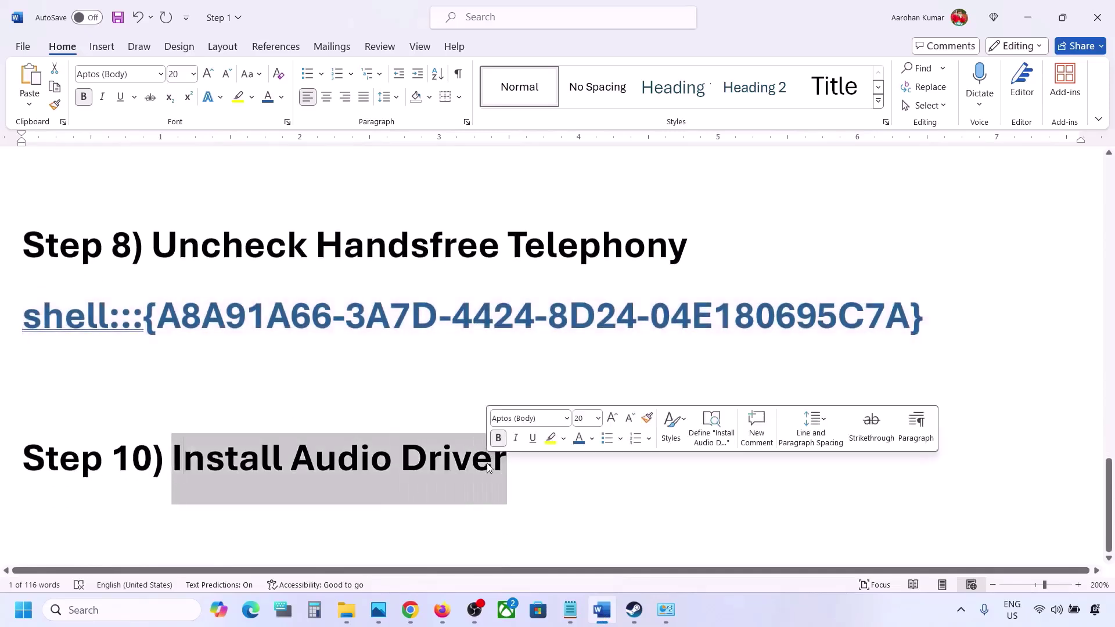
Step: Start a driver update for the Realtek(R) Audio device in Device Manager
{"action": "right_click", "coordinate": [17, 614]}
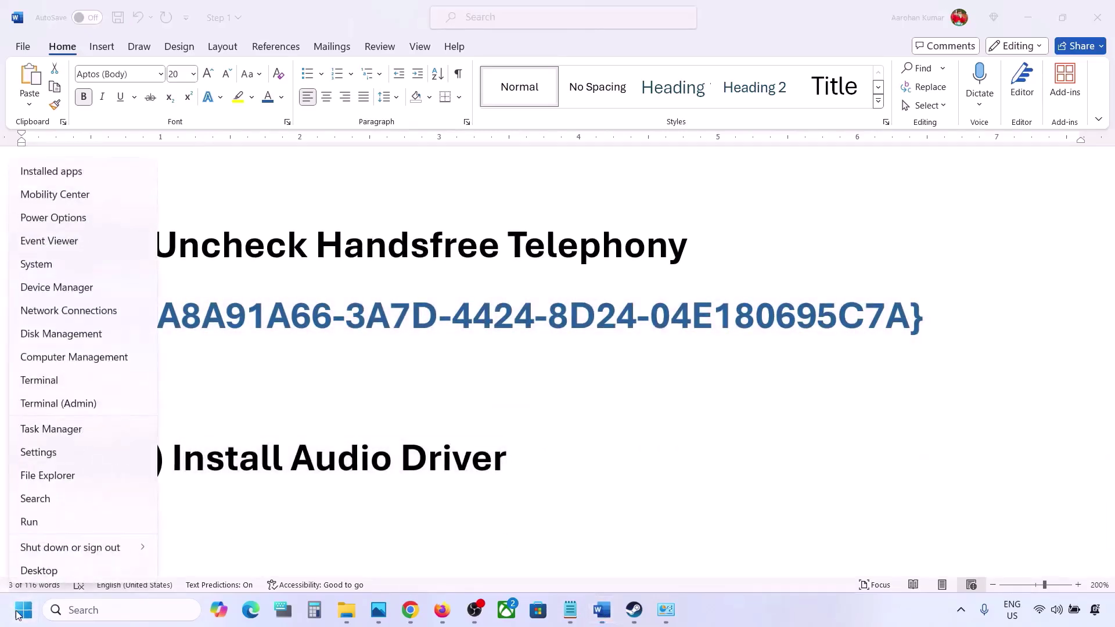
{"action": "left_click", "coordinate": [50, 288]}
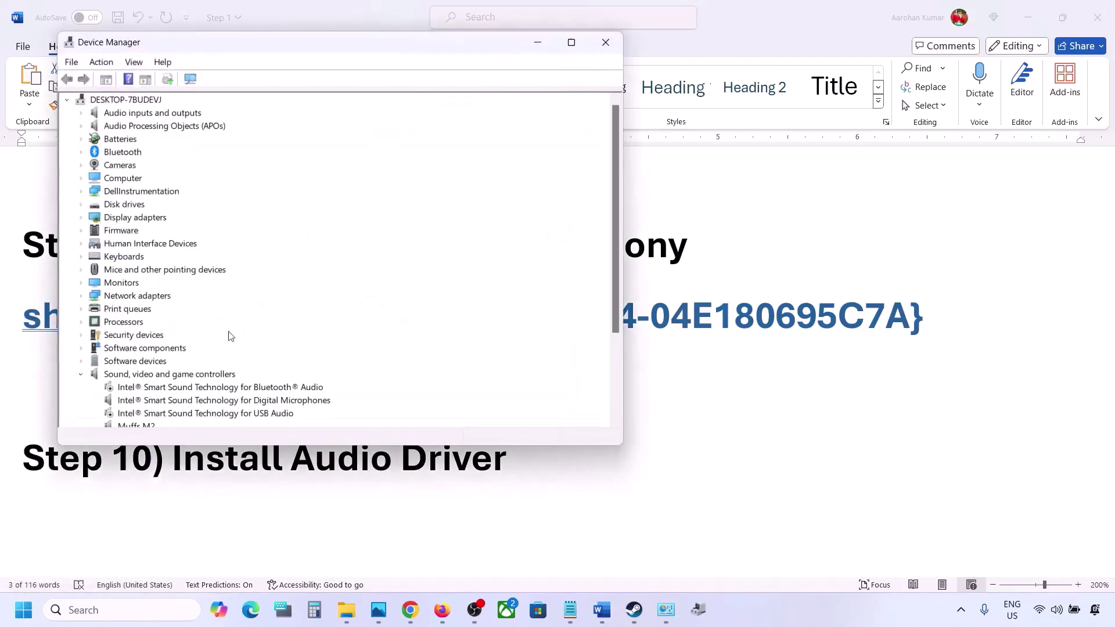
{"action": "scroll", "coordinate": [183, 381], "scroll_direction": "down", "scroll_amount": 2}
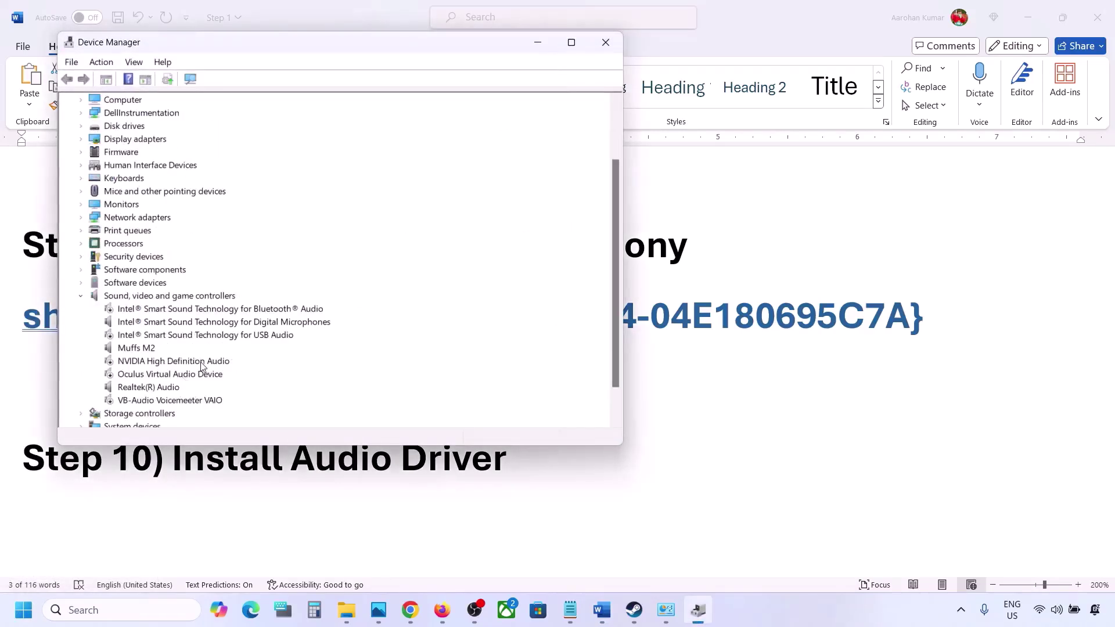
{"action": "left_click", "coordinate": [133, 393]}
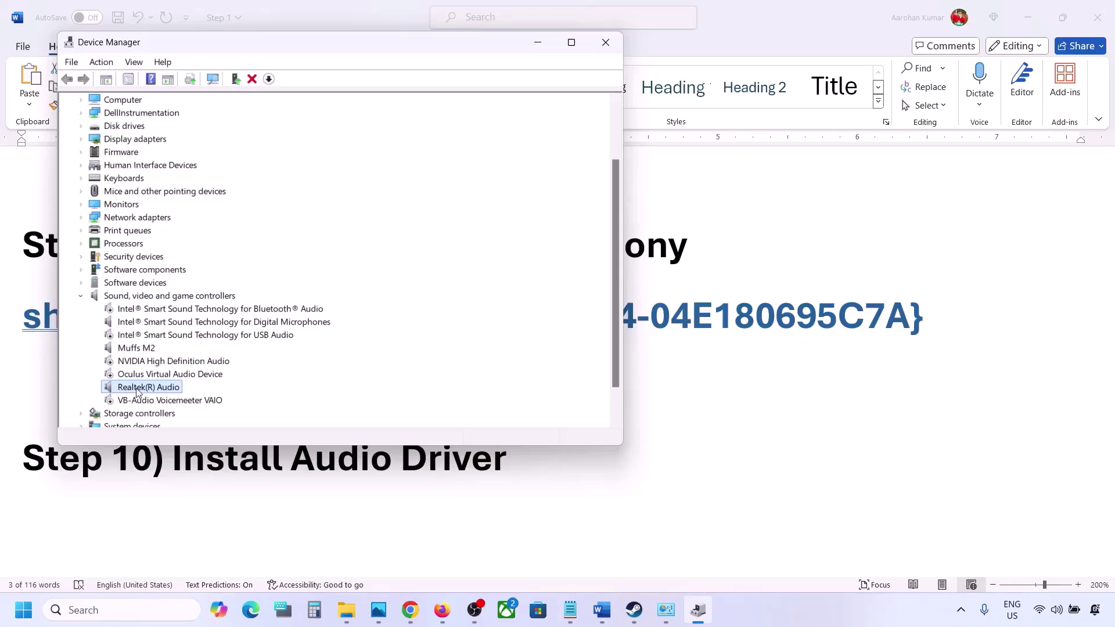
{"action": "right_click", "coordinate": [137, 391]}
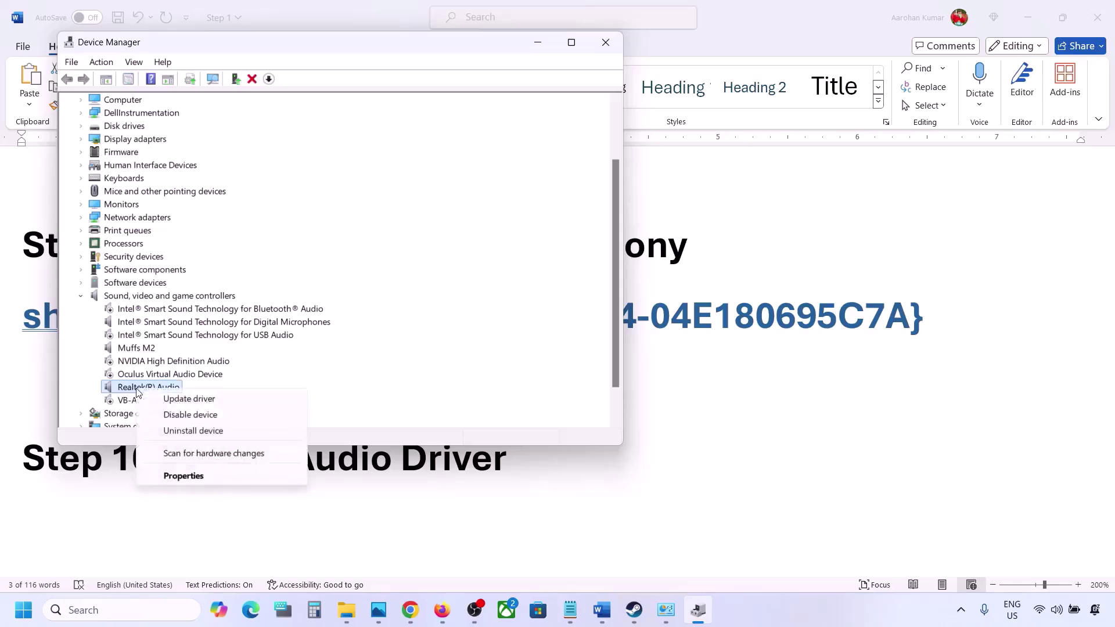
{"action": "left_click", "coordinate": [213, 401]}
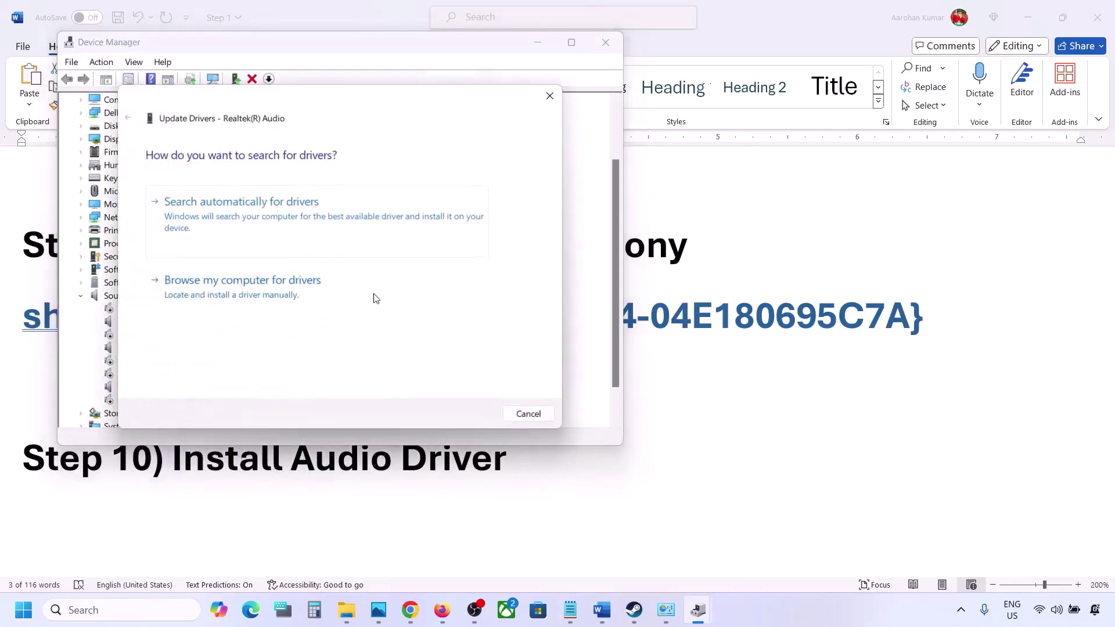
Step: Choose Realtek Audio from the list of drivers available on the computer, cancel the driver update and close Device Manager
{"action": "left_click", "coordinate": [264, 293]}
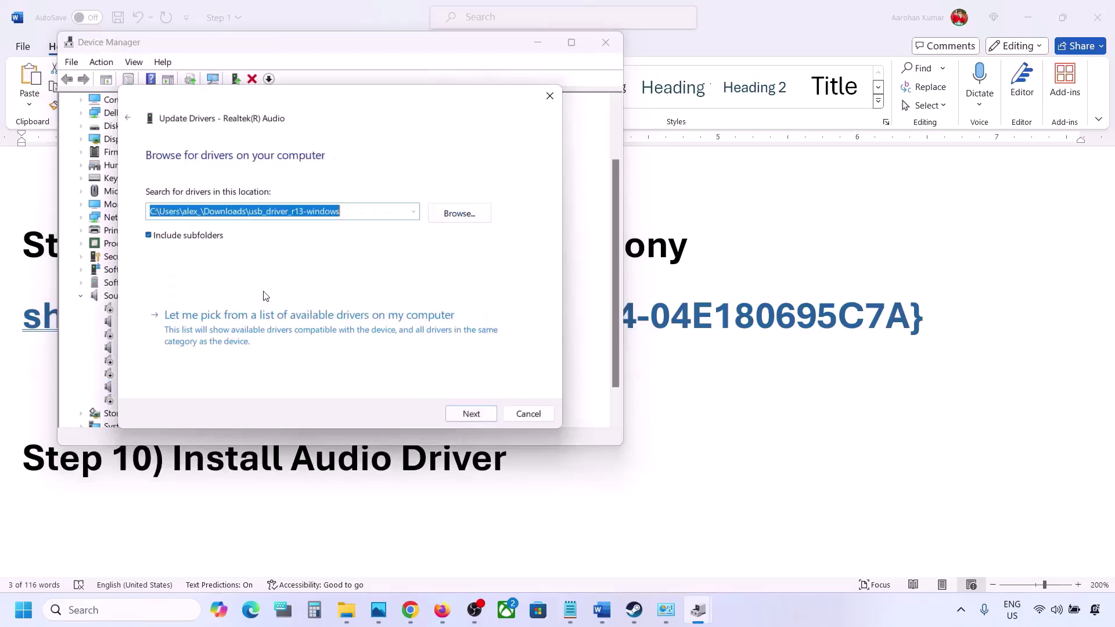
{"action": "left_click", "coordinate": [228, 332]}
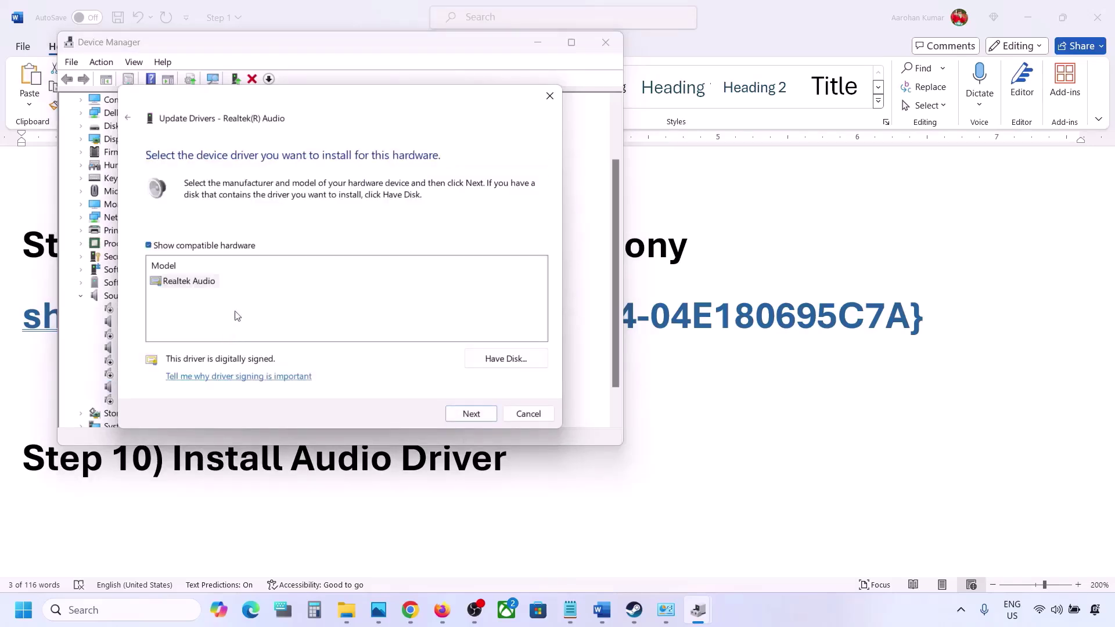
{"action": "left_click", "coordinate": [180, 281]}
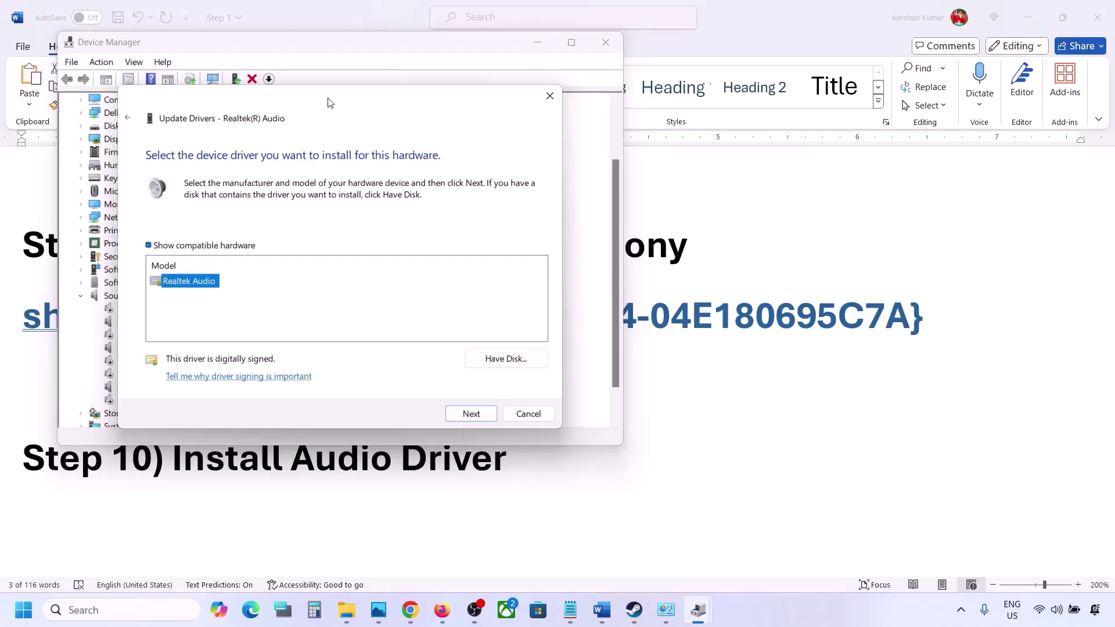
{"action": "left_click_drag", "start_coordinate": [329, 103], "coordinate": [457, 82]}
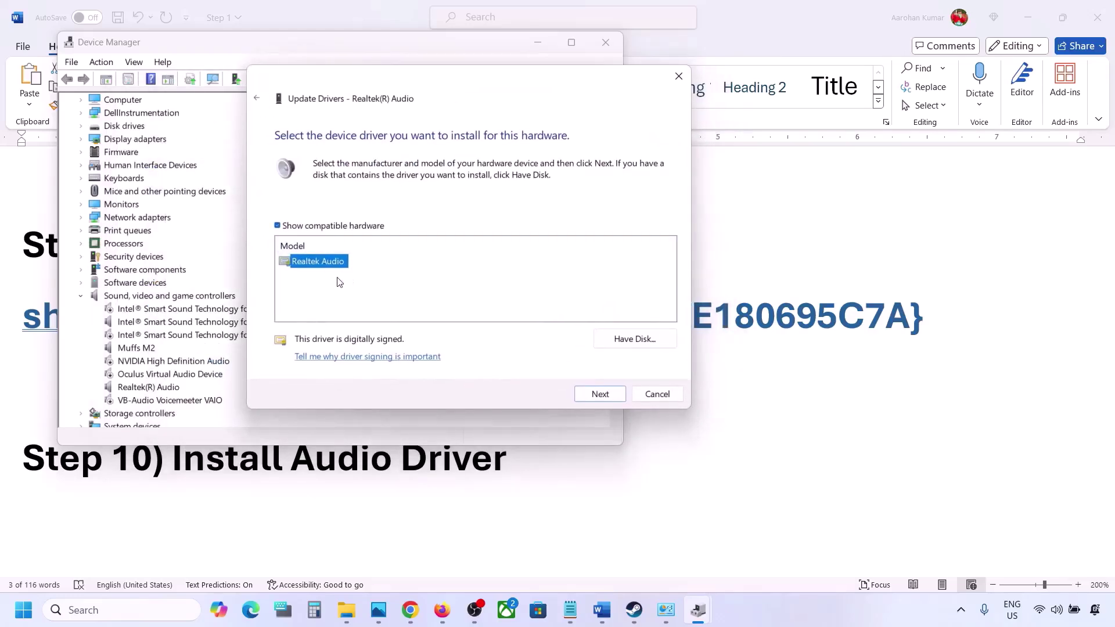
{"action": "left_click", "coordinate": [650, 401]}
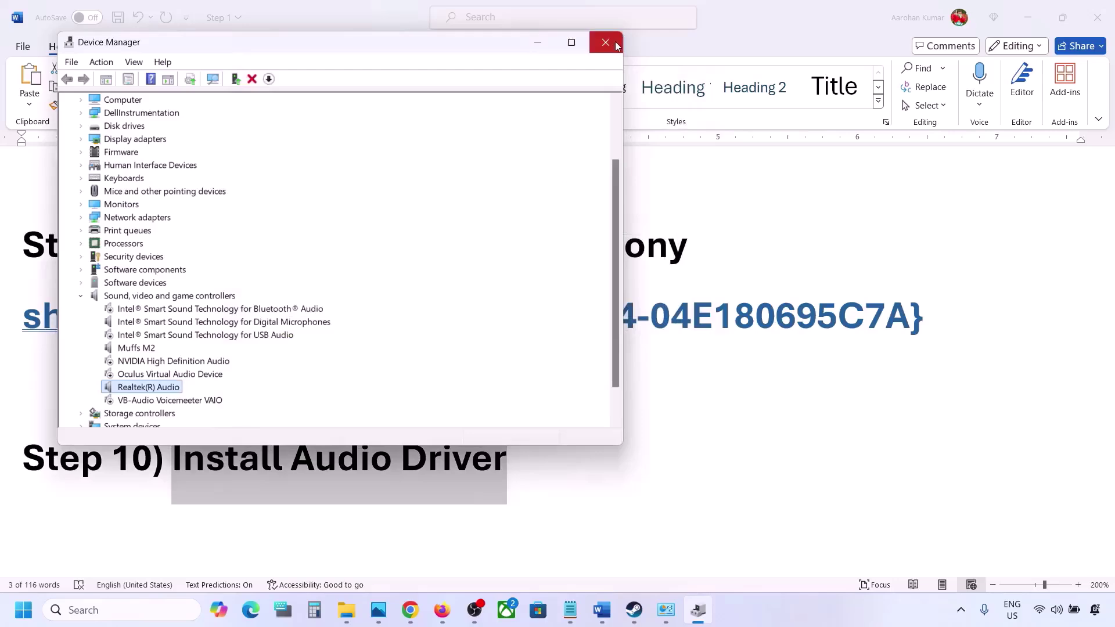
{"action": "left_click", "coordinate": [606, 42]}
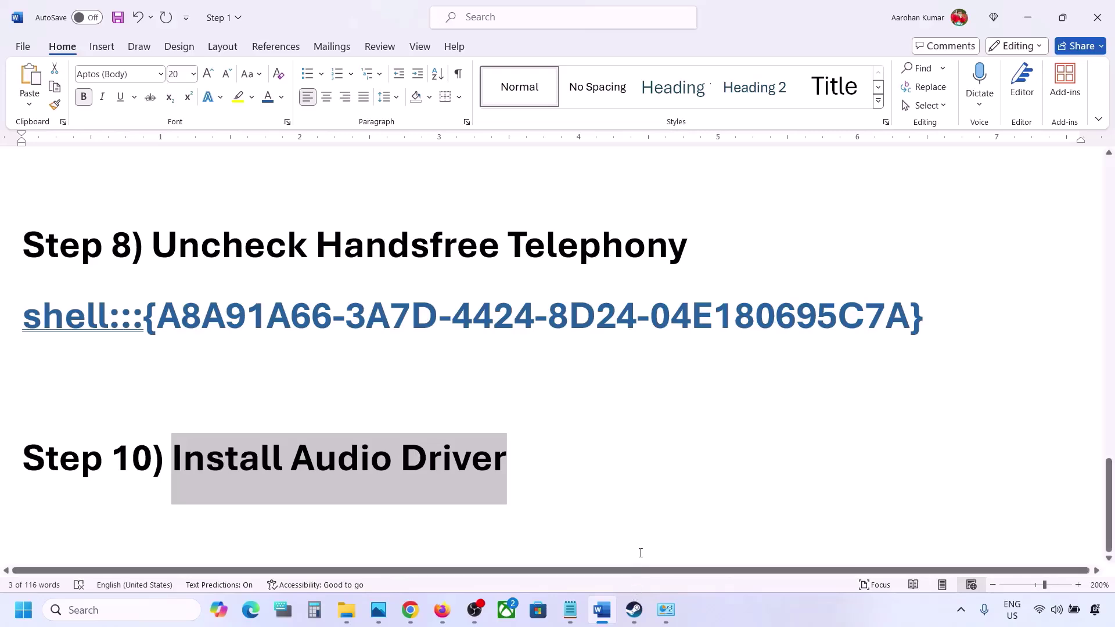
Step: View the screenshots of the Steam game's Properties option and the Installed Files page for verifying game files
{"action": "scroll", "coordinate": [637, 434], "scroll_direction": "up", "scroll_amount": 3}
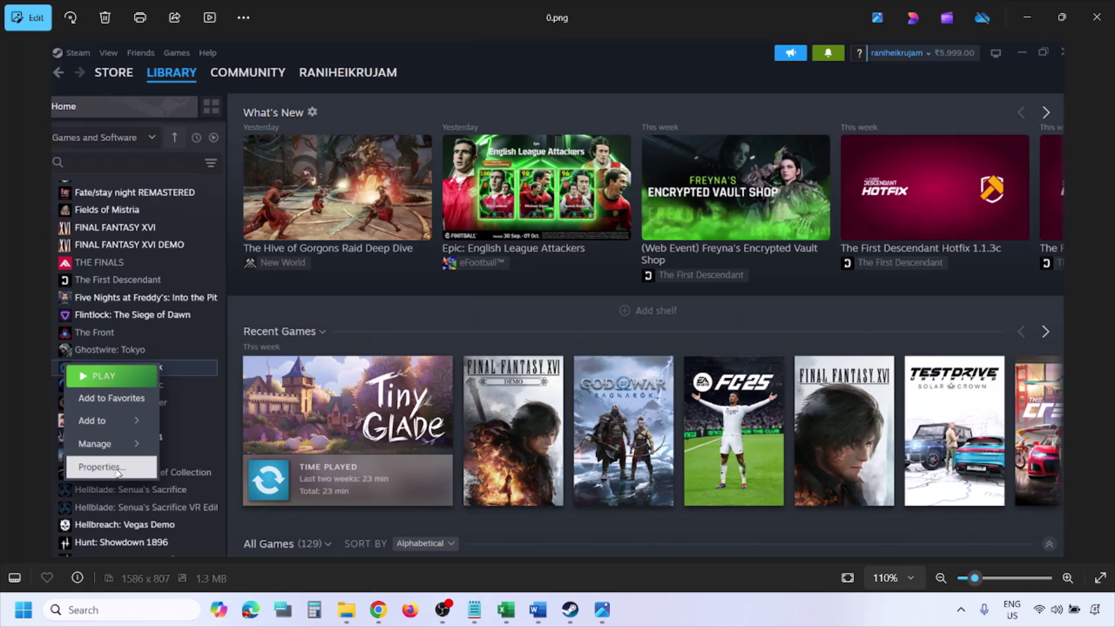
{"action": "scroll", "coordinate": [400, 364], "scroll_direction": "down", "scroll_amount": 1}
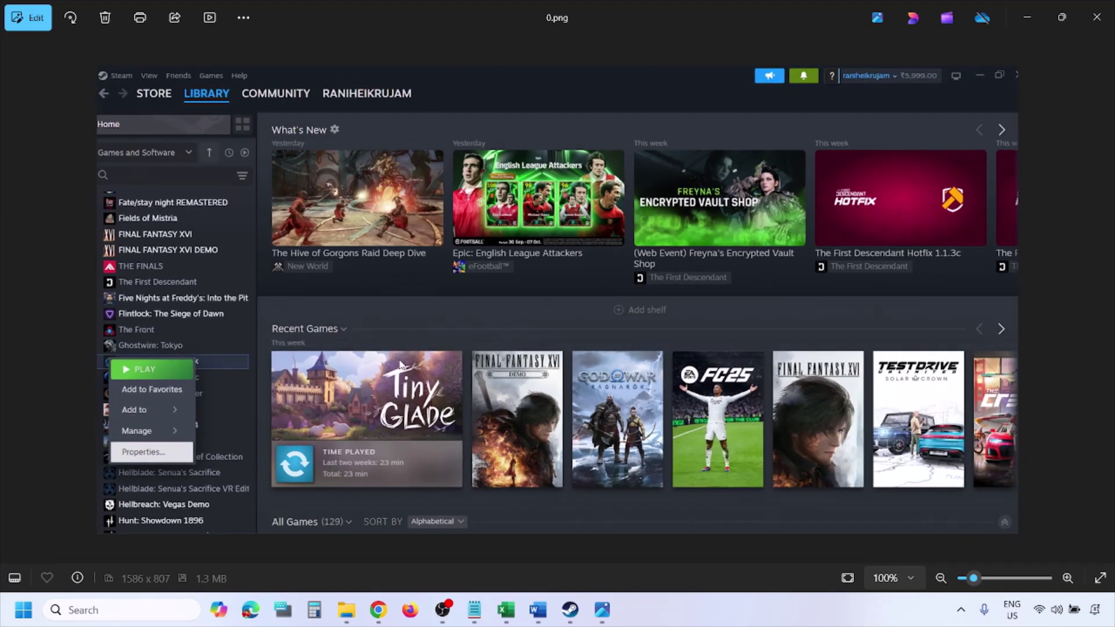
{"action": "key", "text": "Right"}
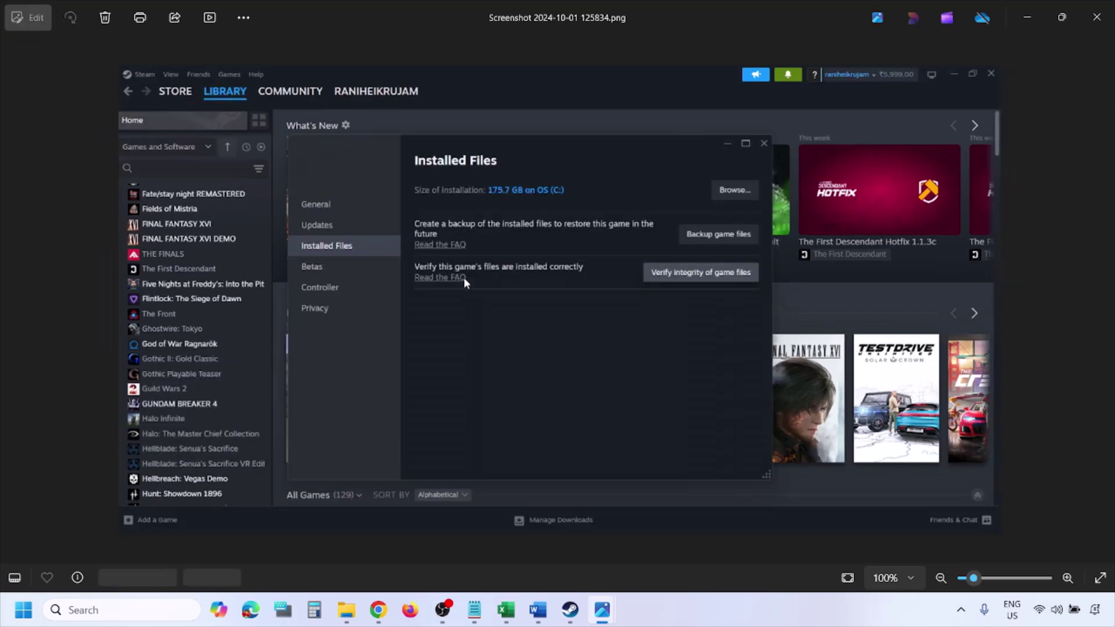